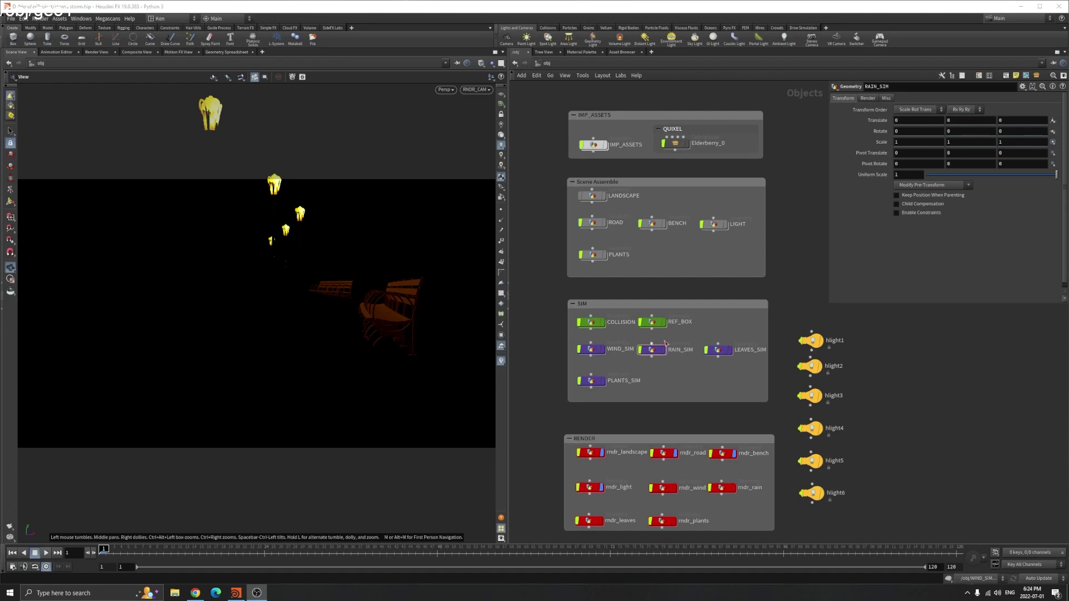
Step: Dive into WIND_SIM and orbit the smoke volume to inspect it from the side
scroll(632, 344, "up", 3)
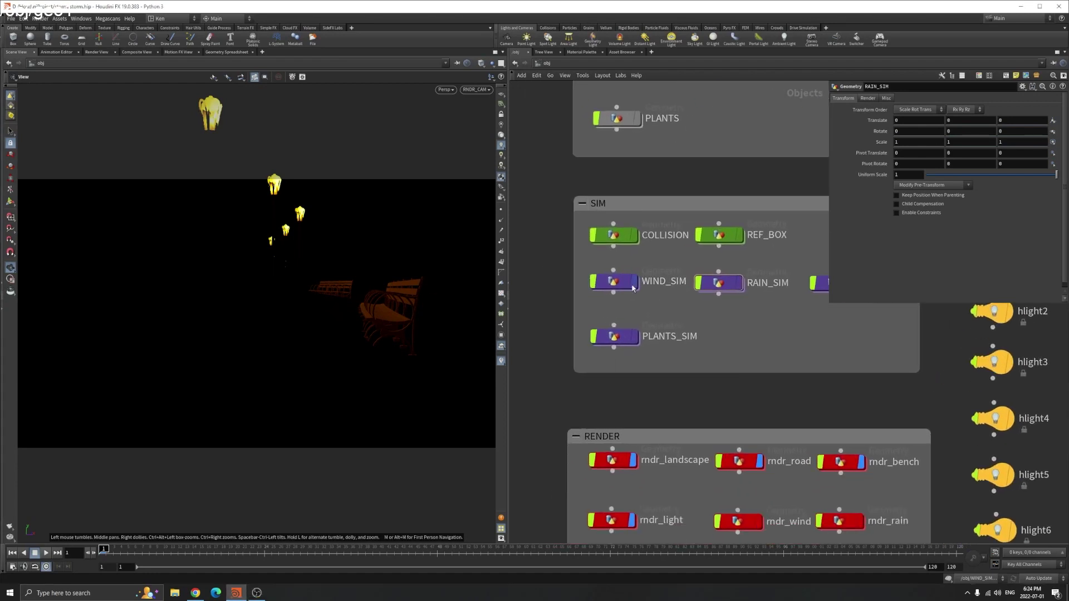
double_click(613, 286)
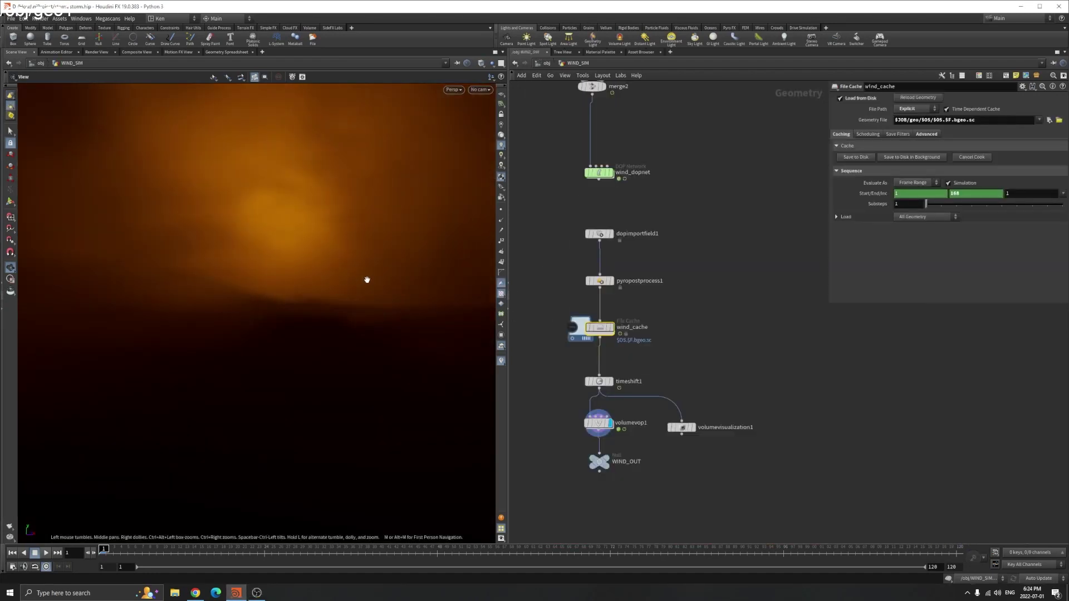
scroll(368, 279, "down", 5)
scroll(334, 196, "up", 5)
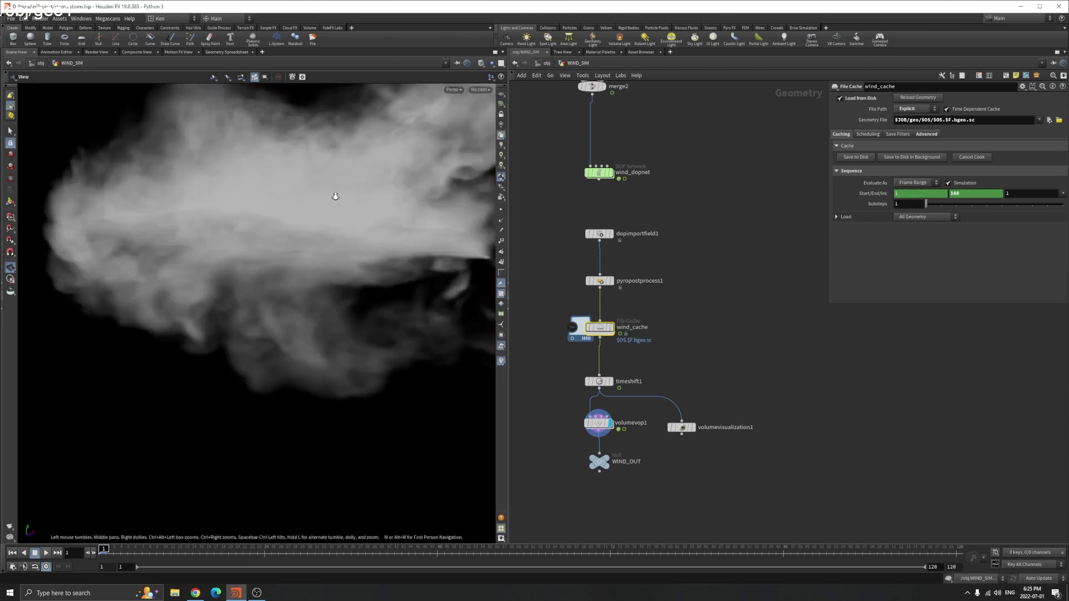
scroll(369, 200, "down", 2)
scroll(374, 257, "up", 3)
scroll(374, 257, "down", 4)
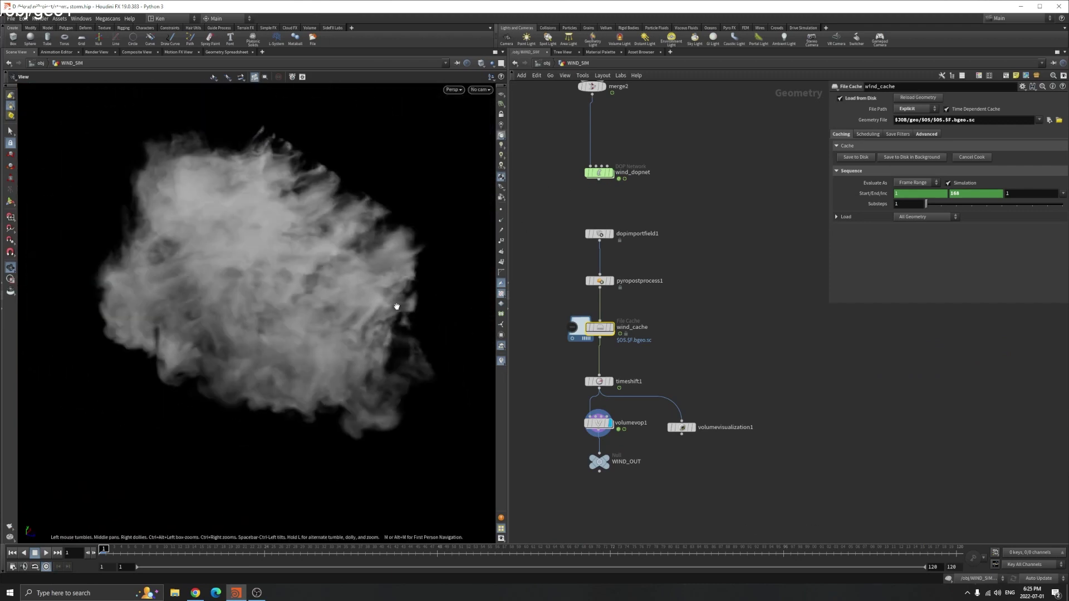
scroll(313, 275, "up", 3)
scroll(320, 207, "down", 2)
scroll(435, 191, "up", 3)
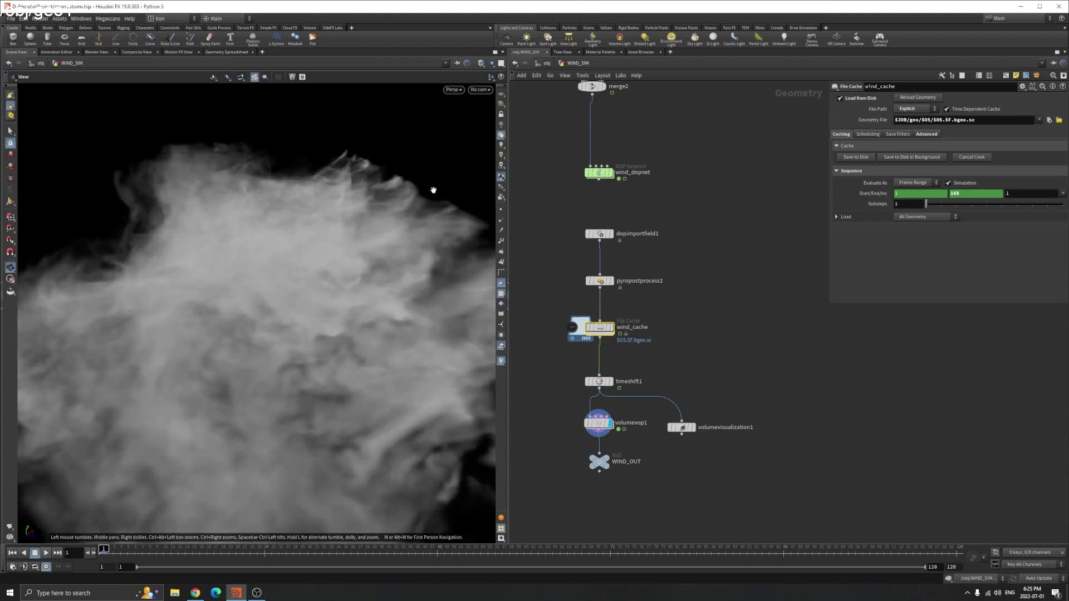
scroll(303, 234, "down", 3)
left_click_drag(303, 234, 375, 293)
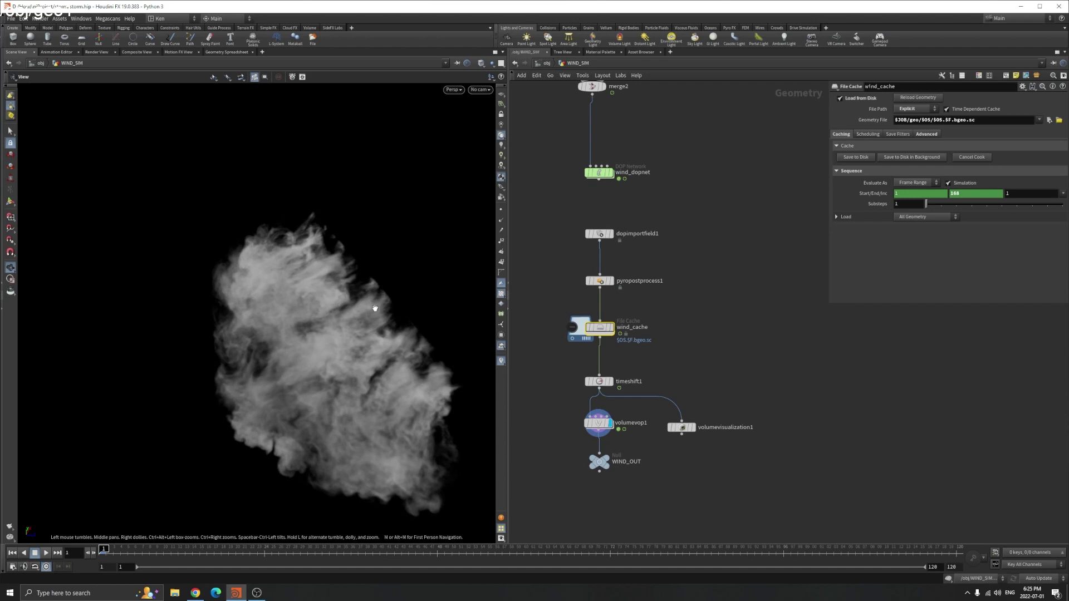
left_click_drag(375, 308, 340, 290)
Step: Enter RAIN_SIM, orbit the rain particles, and set the display flag on GET_WIND
left_click(547, 63)
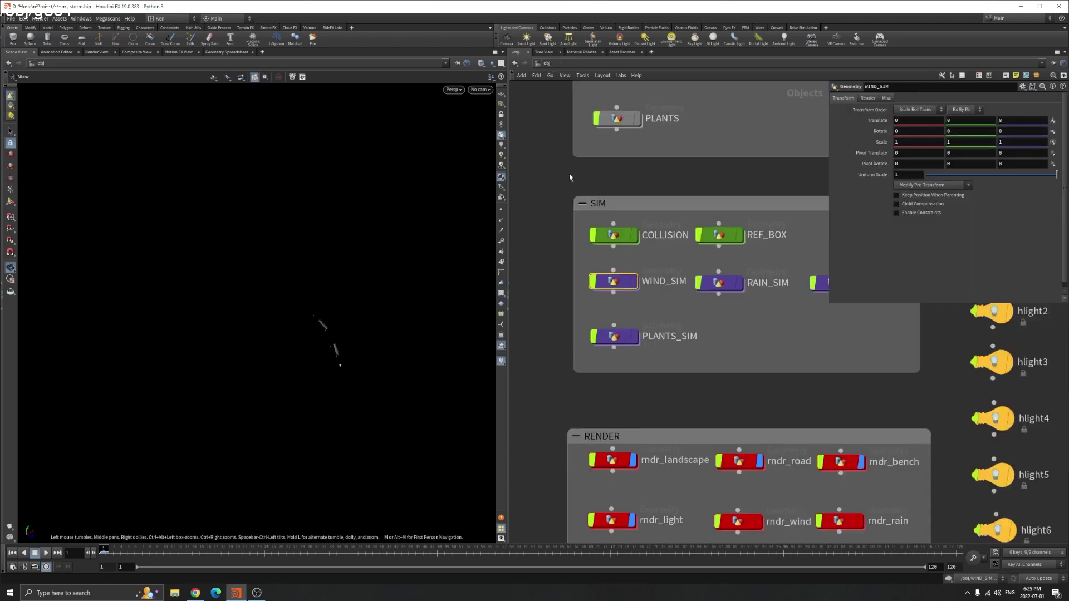
scroll(755, 332, "down", 3)
scroll(658, 339, "up", 4)
double_click(658, 340)
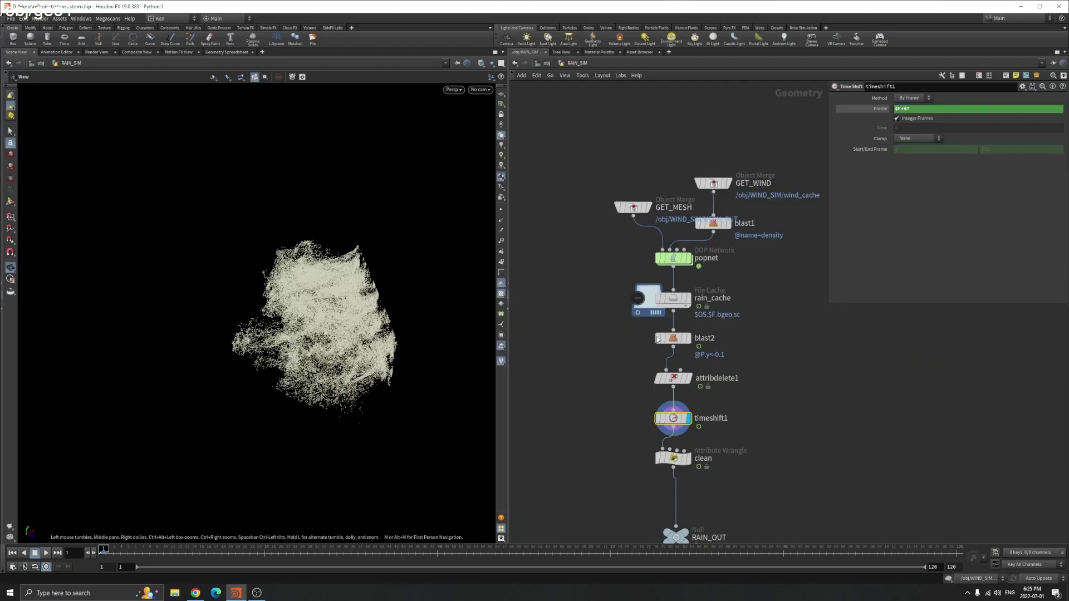
left_click_drag(451, 342, 289, 356)
left_click(713, 183)
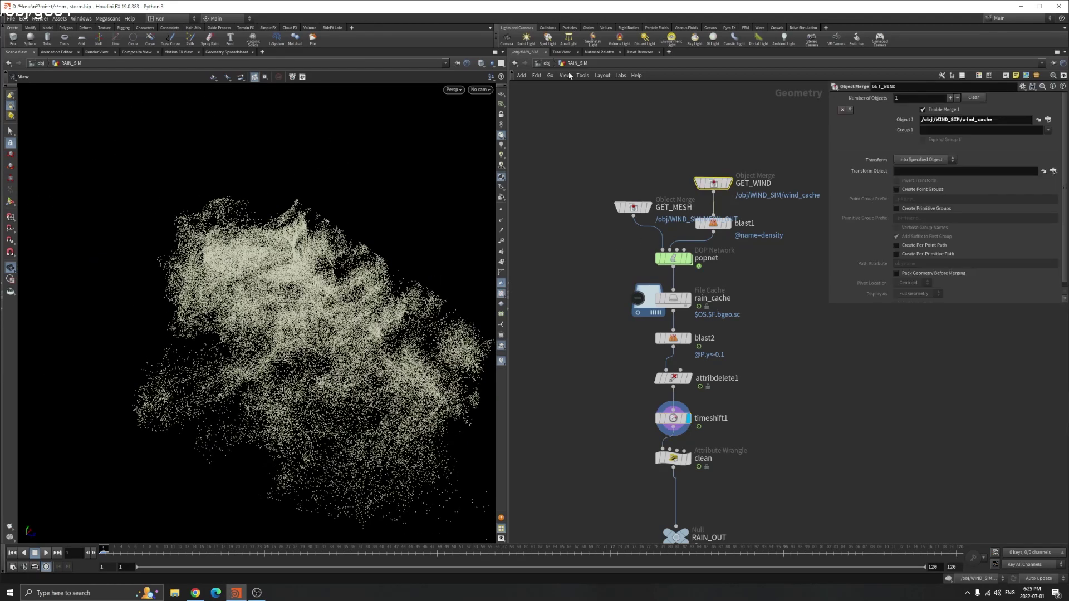
key("r")
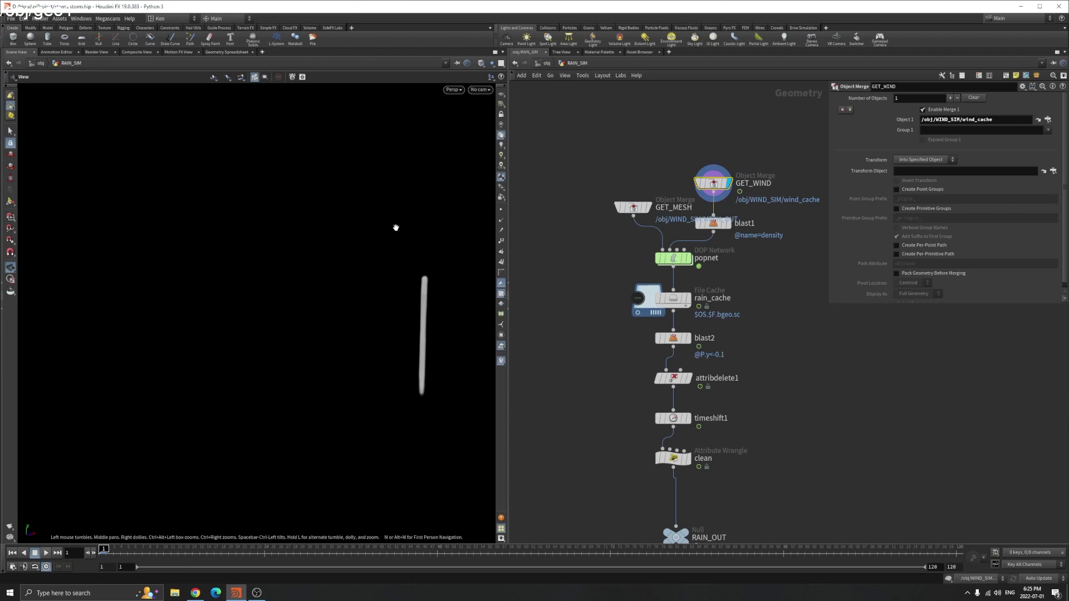
Step: Revisit the WIND_SIM network and return to the object level
left_click(547, 63)
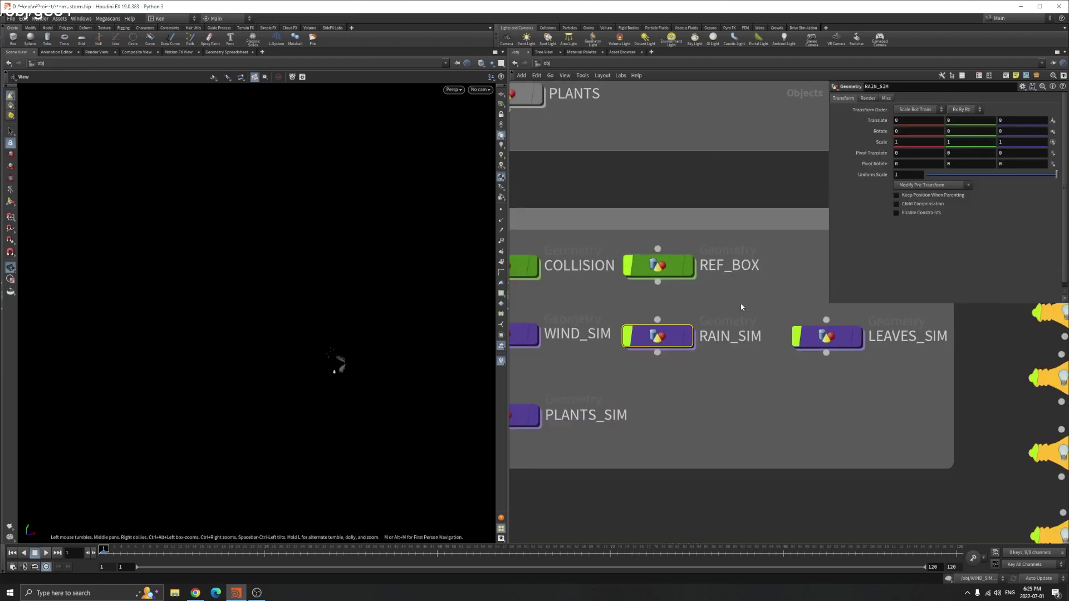
double_click(597, 327)
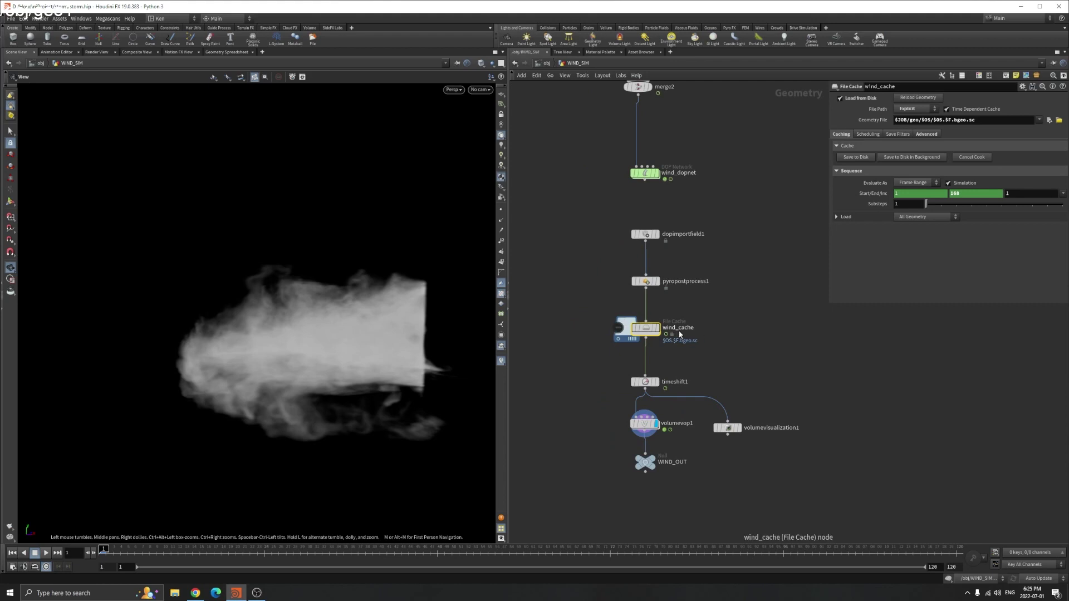
left_click(547, 64)
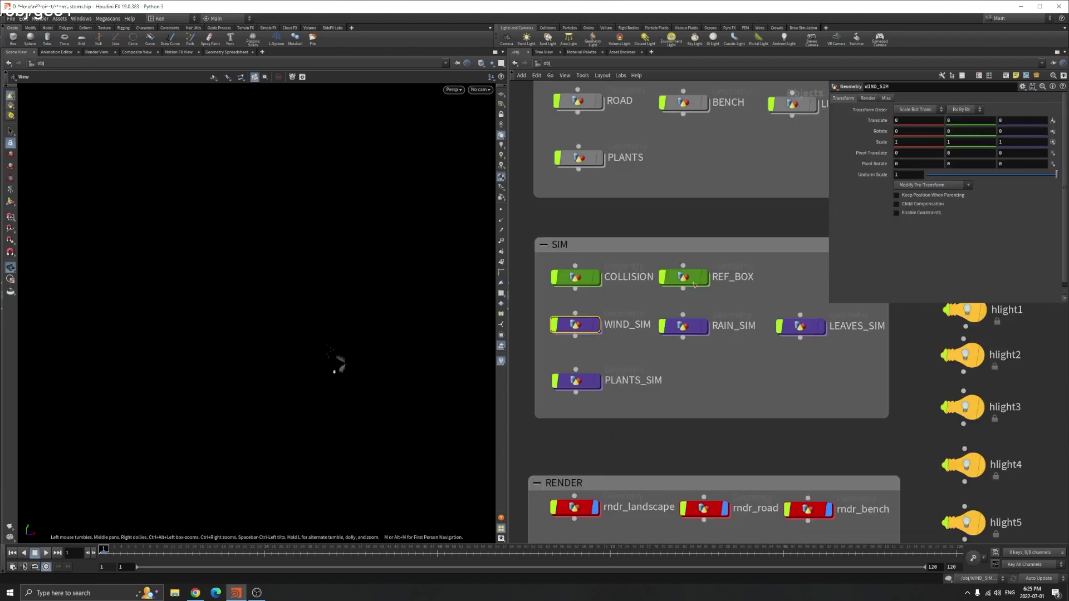
Step: Enter RAIN_SIM, play to frame 23, and view blast1's output
double_click(686, 324)
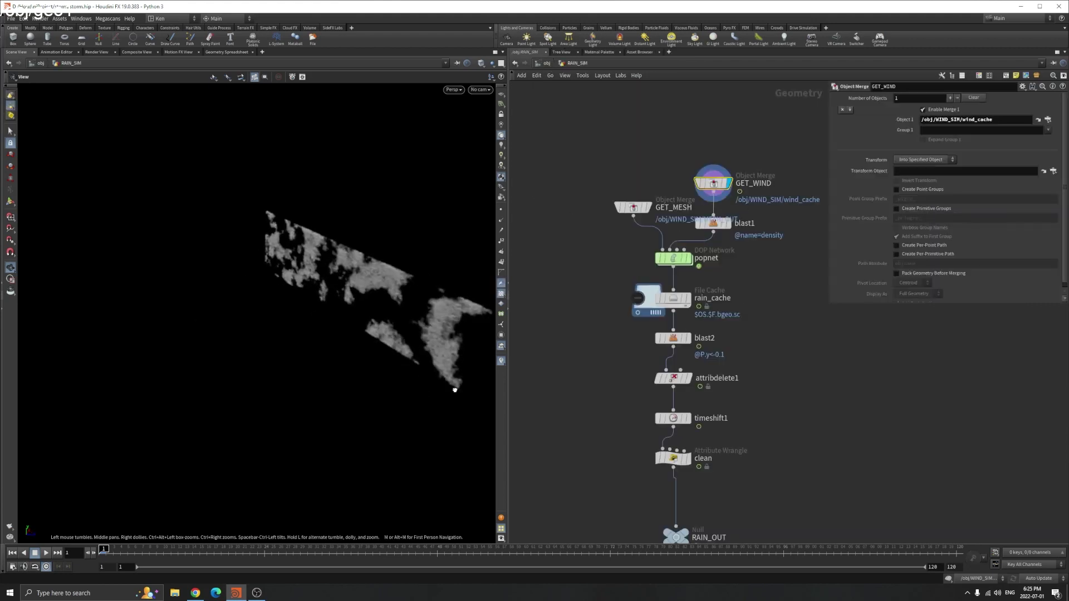
left_click(46, 552)
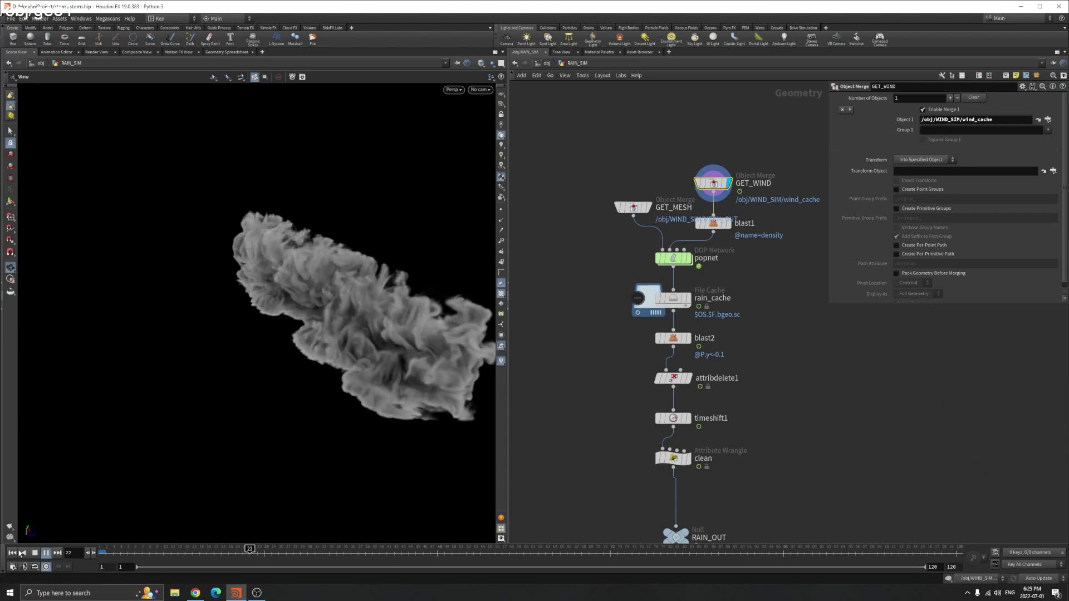
left_click(46, 553)
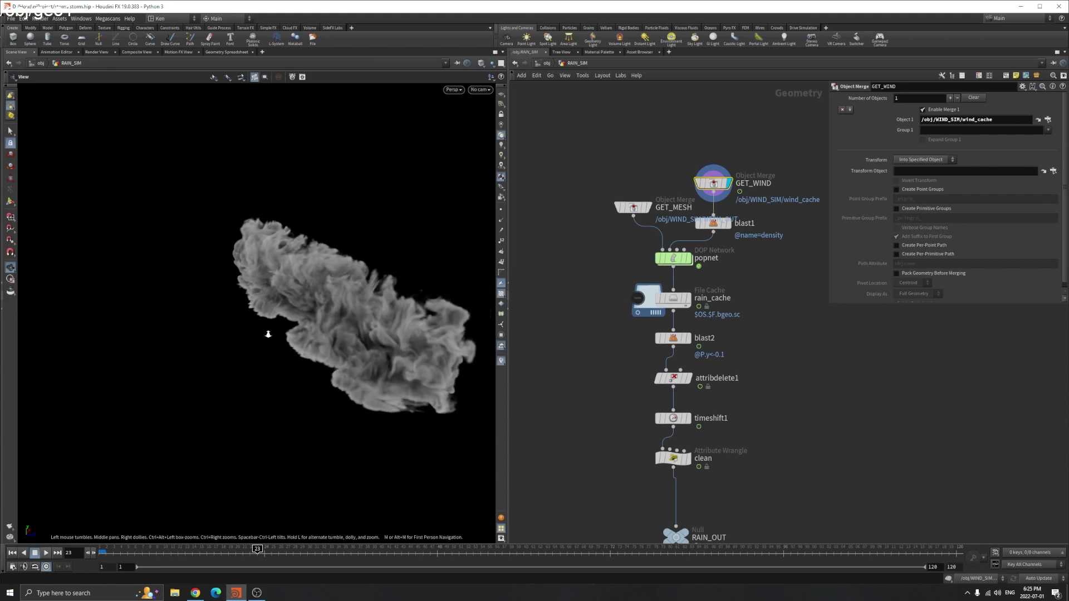
left_click(711, 218)
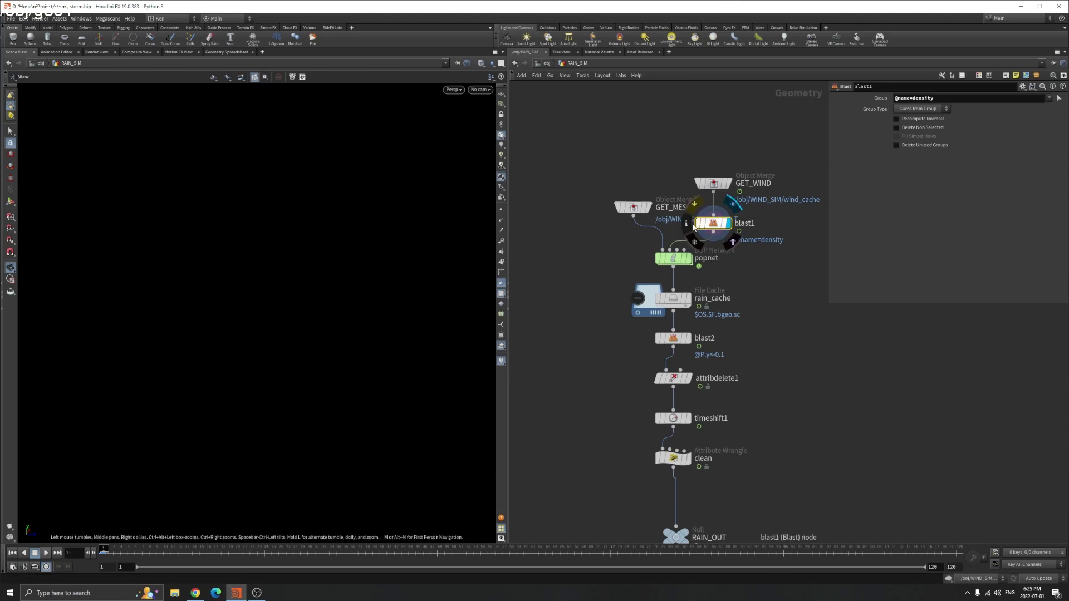
Step: Compare node info for blast1 and GET_WIND, confirming only the vel volume remains
left_click(693, 226)
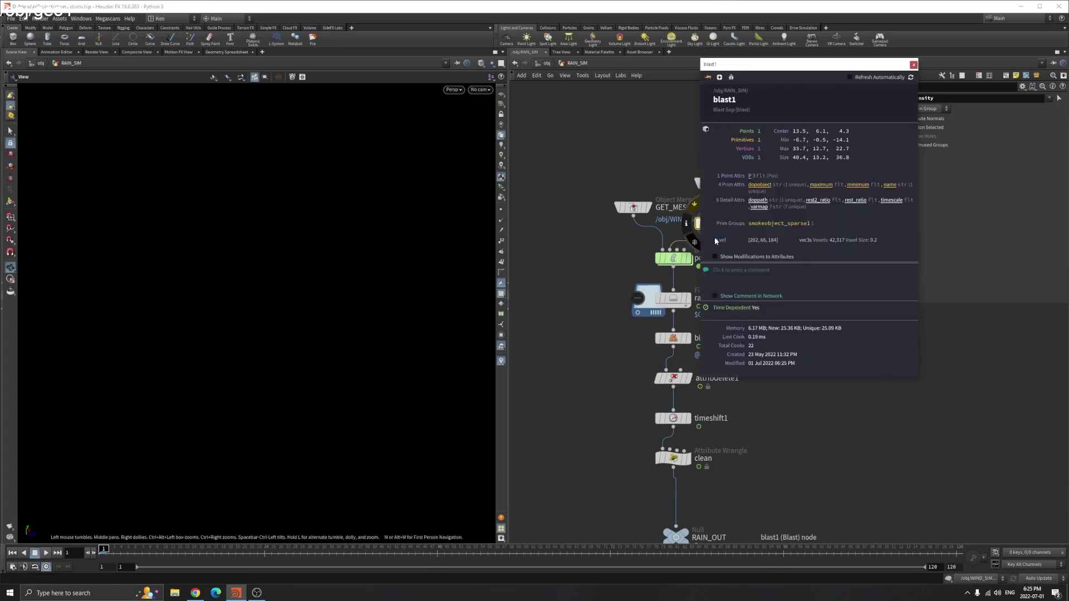
left_click(913, 64)
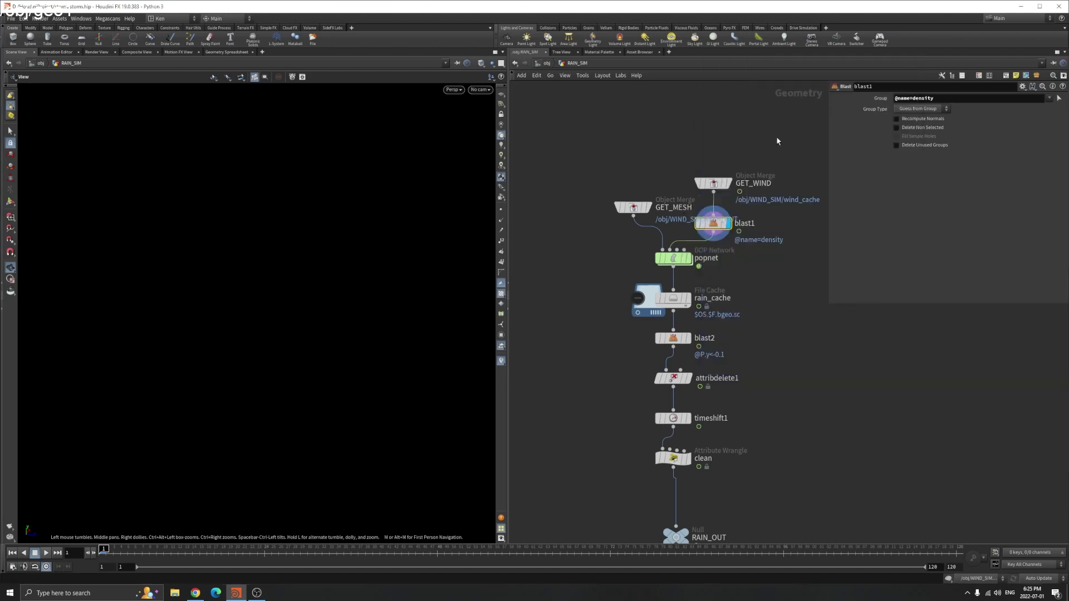
left_click(706, 181)
left_click(687, 182)
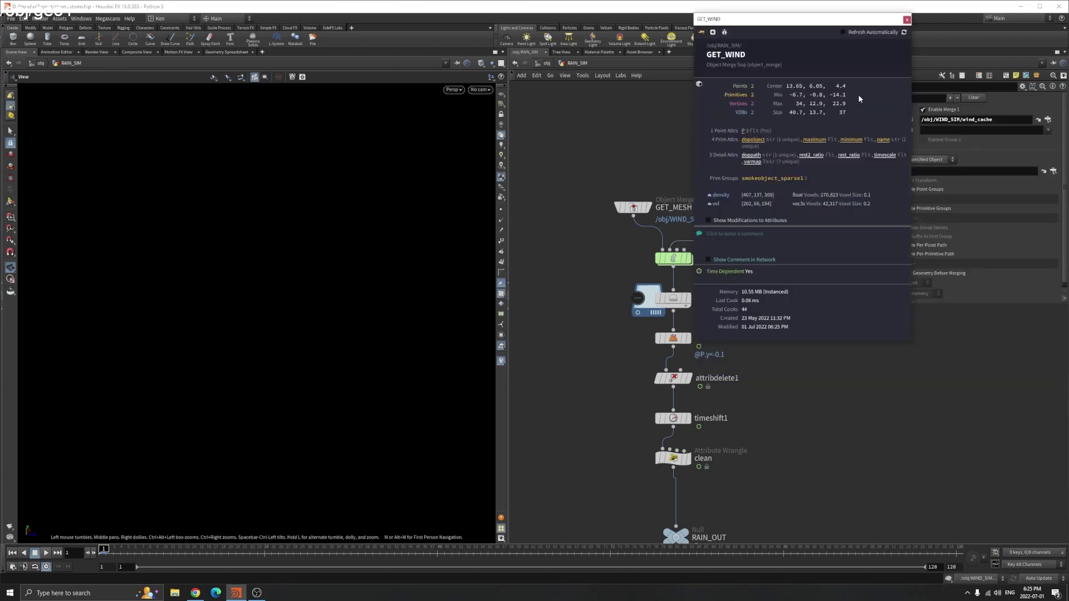
left_click(908, 19)
left_click(705, 223)
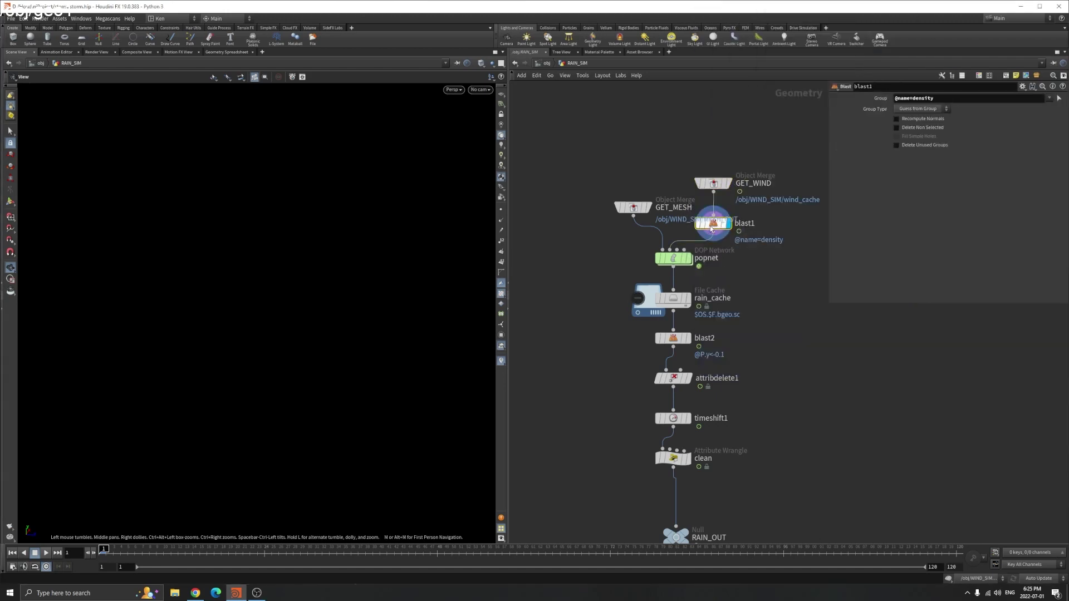
left_click(688, 225)
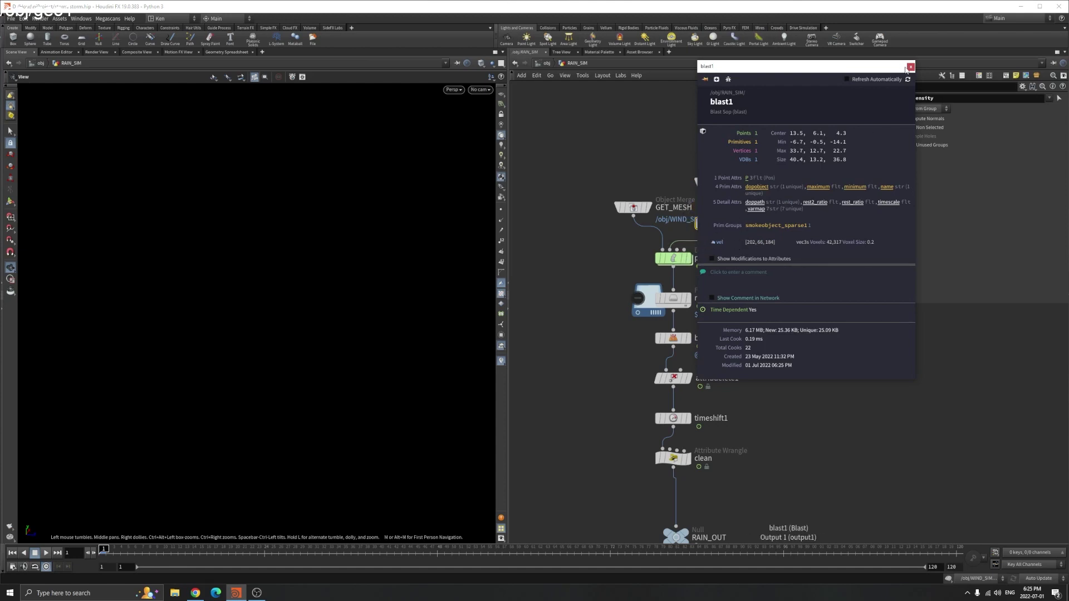
left_click(910, 67)
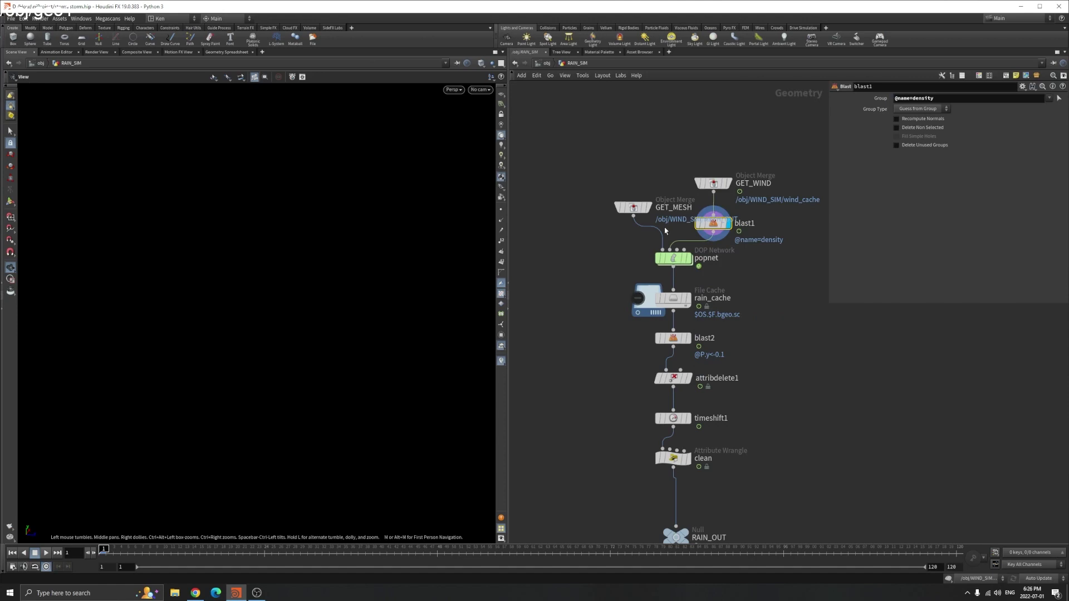
Step: Select GET_MESH, play then rewind to frame 1, and orbit the cloud slab
scroll(665, 230, "down", 5)
scroll(653, 271, "up", 7)
left_click_drag(582, 253, 680, 353)
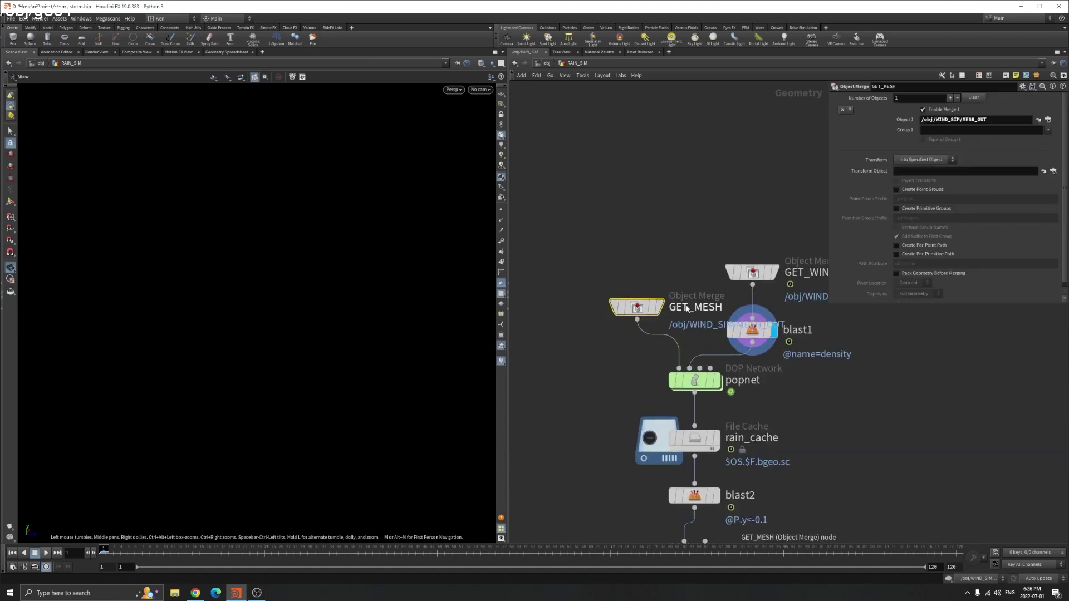
scroll(694, 307, "up", 2)
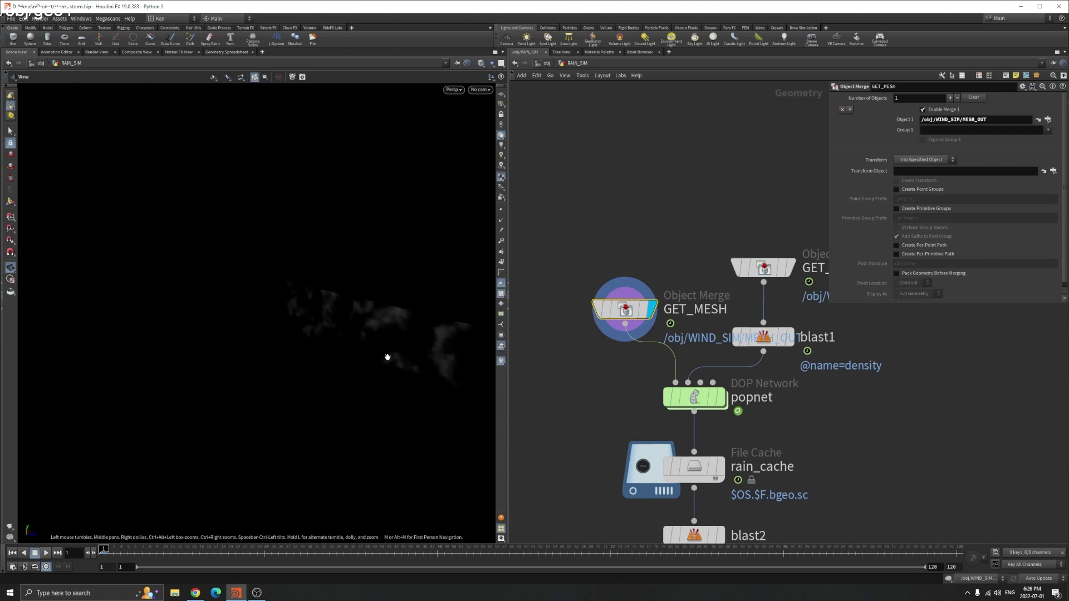
left_click(46, 553)
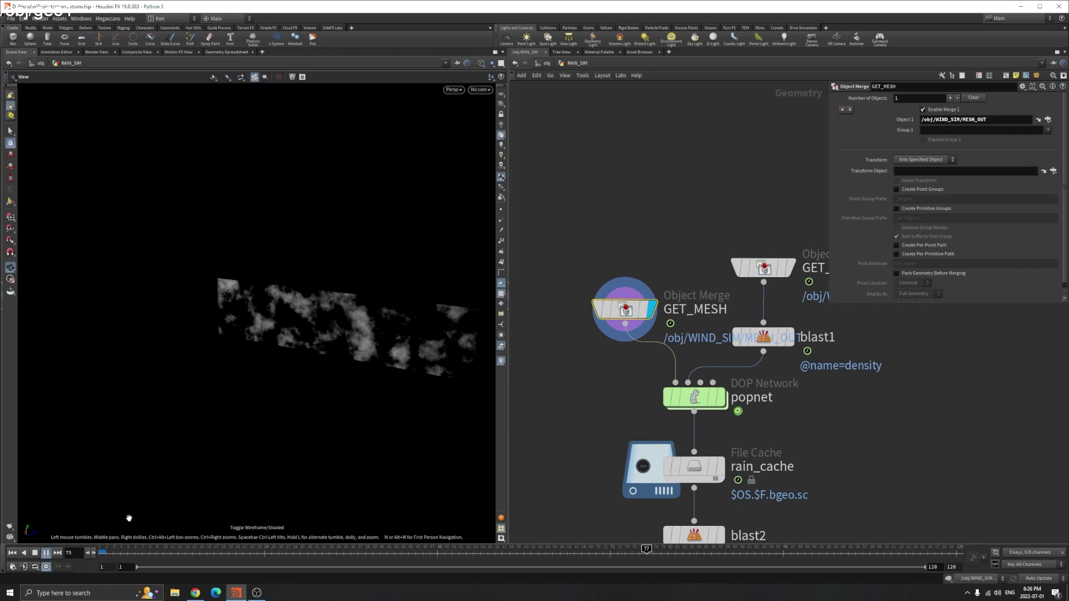
left_click(46, 553)
left_click(11, 553)
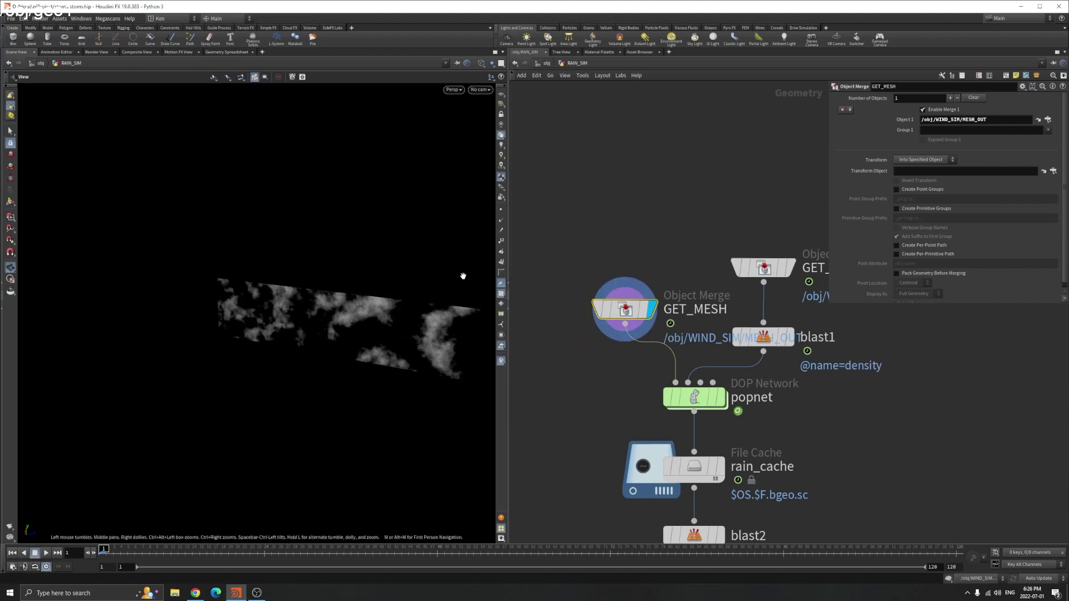
mouse_move(462, 277)
left_mouse_down()
mouse_move(406, 286)
mouse_move(470, 329)
mouse_move(331, 351)
mouse_move(310, 334)
mouse_move(349, 323)
mouse_move(296, 348)
left_mouse_up()
Step: Switch to shaded view, enter WIND_SIM, and display the scatter1 points
key("w")
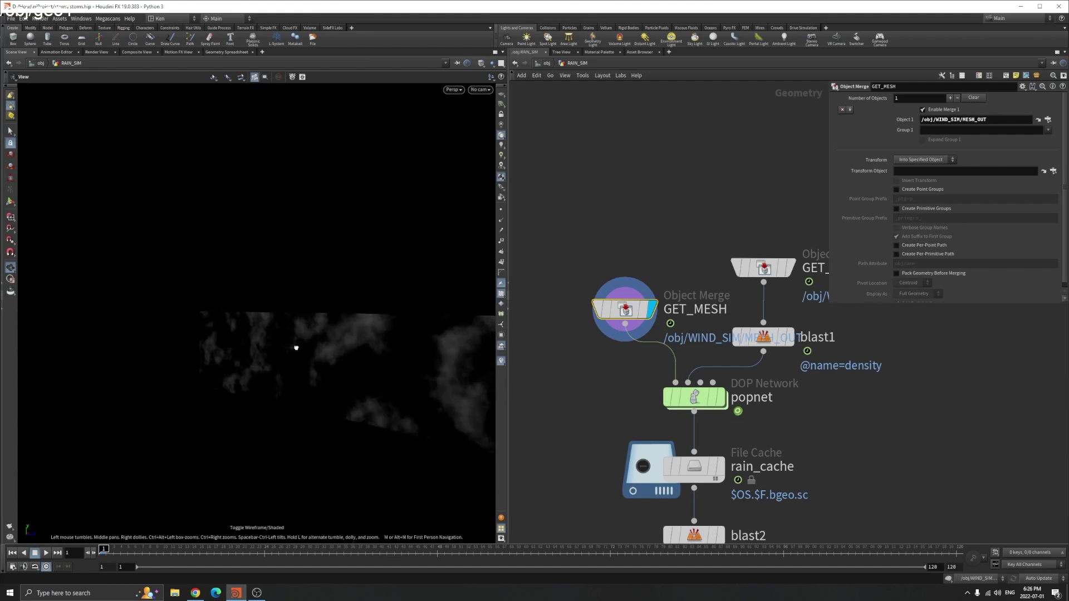
left_click(547, 63)
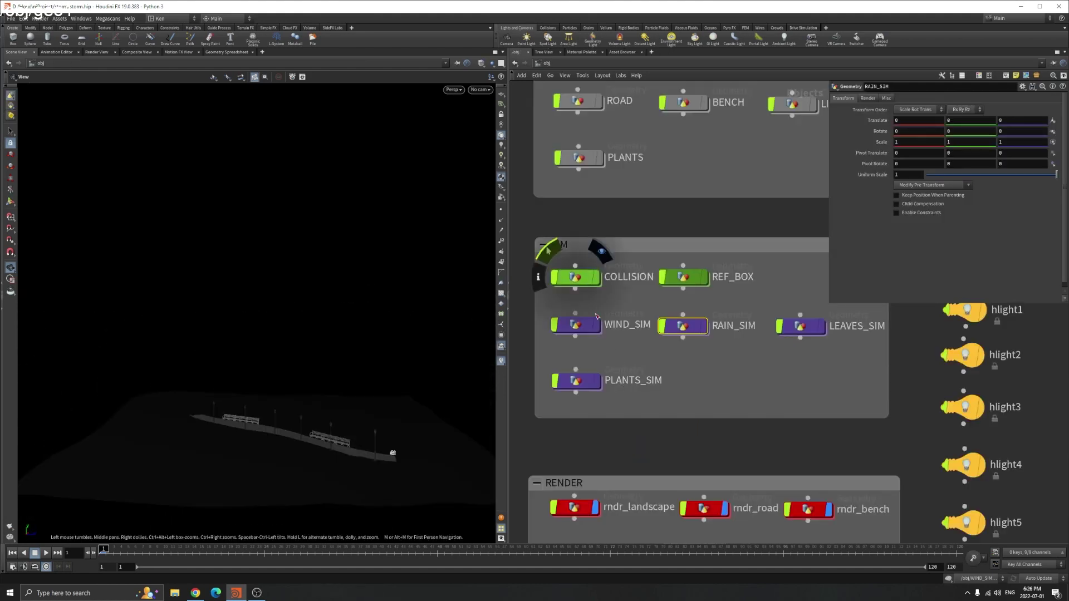
double_click(581, 325)
scroll(679, 231, "up", 5)
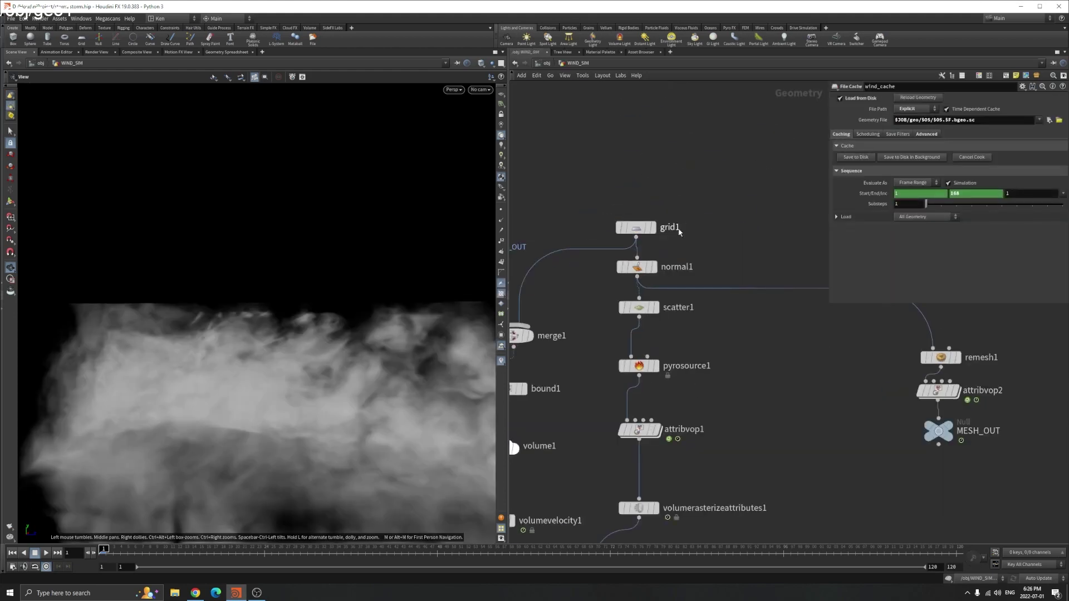
middle_click_drag(653, 268, 621, 193)
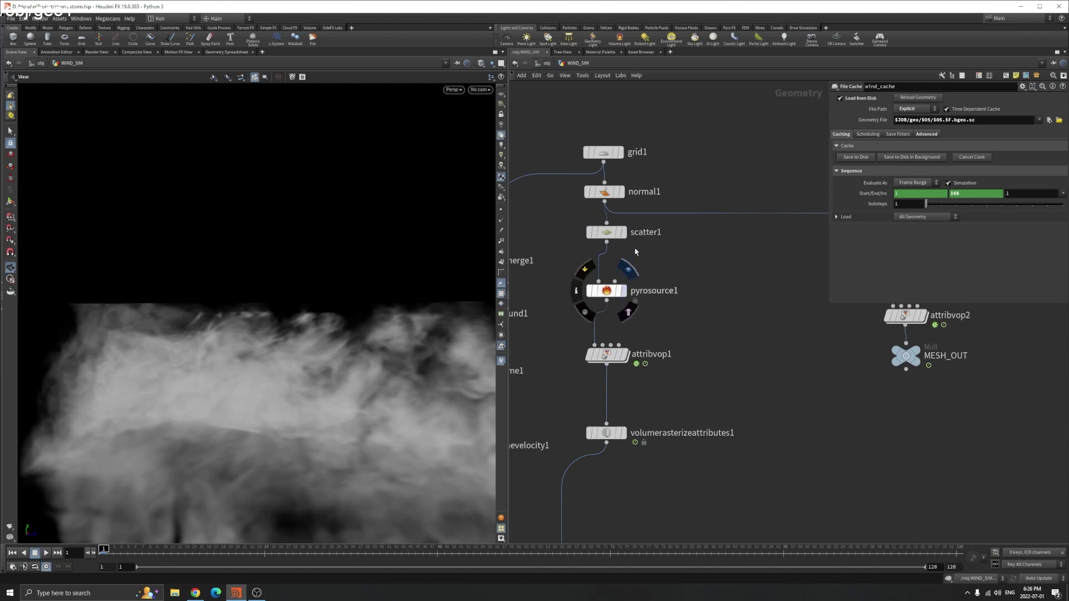
left_click(623, 232)
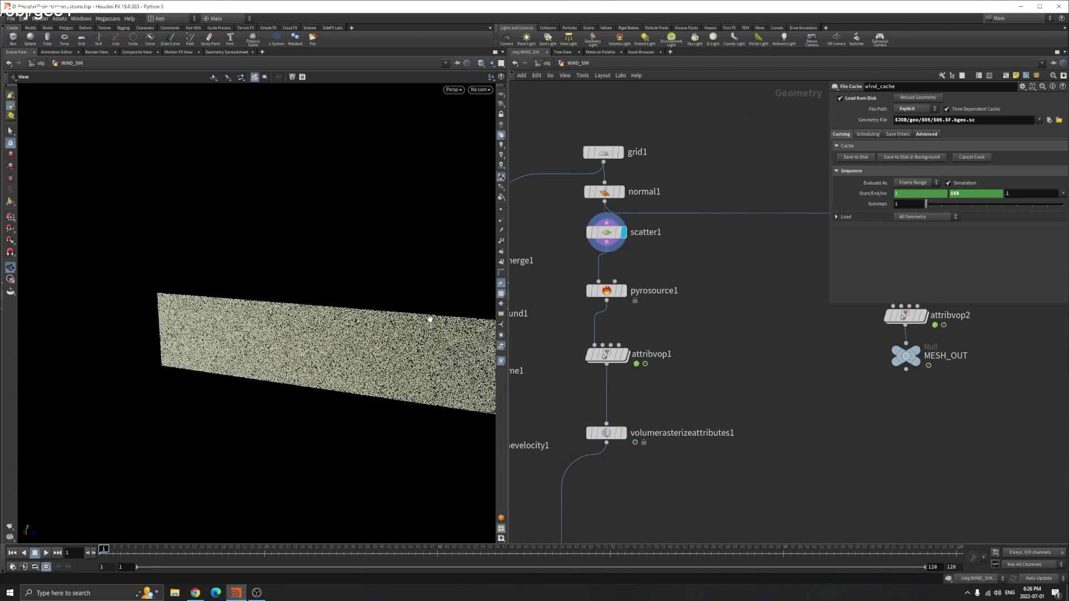
Step: Compare normal1's plain grid with the remesh1 output in wireframe
middle_click_drag(701, 322, 689, 352)
left_click(896, 312)
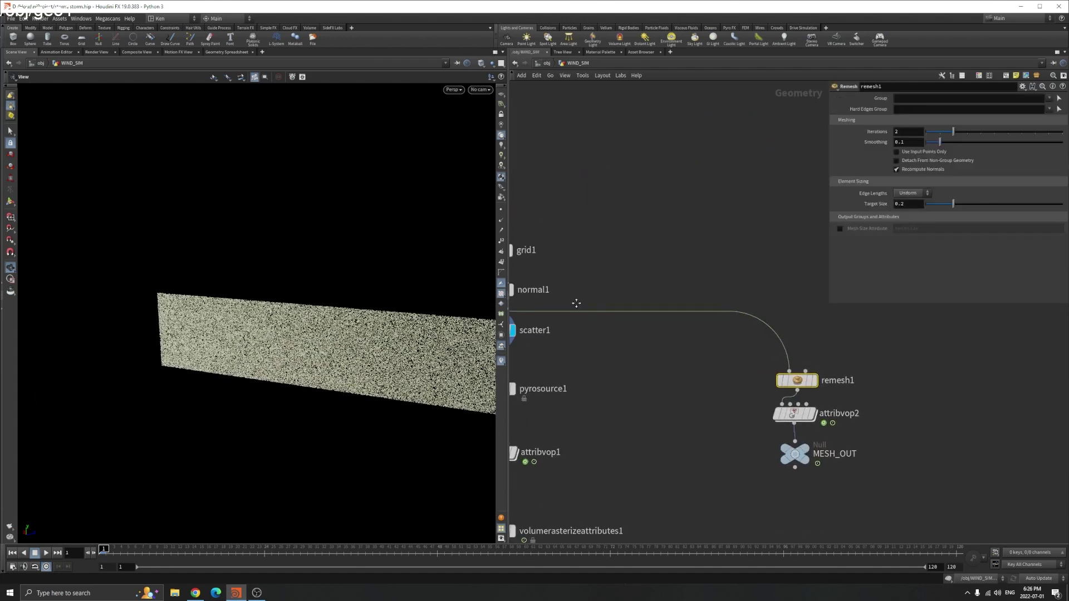
left_click(612, 321)
key("w")
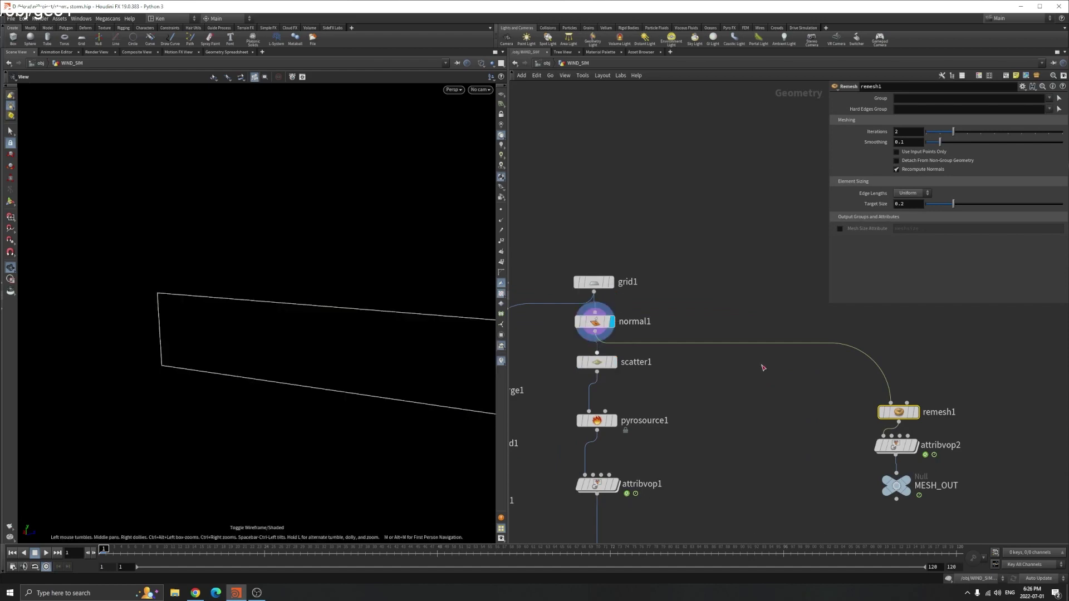
left_click_drag(262, 334, 289, 339)
left_click(916, 412)
Step: Inspect attribvop1's parameters and the aanoise1 settings inside attribvop2
scroll(314, 327, "up", 2)
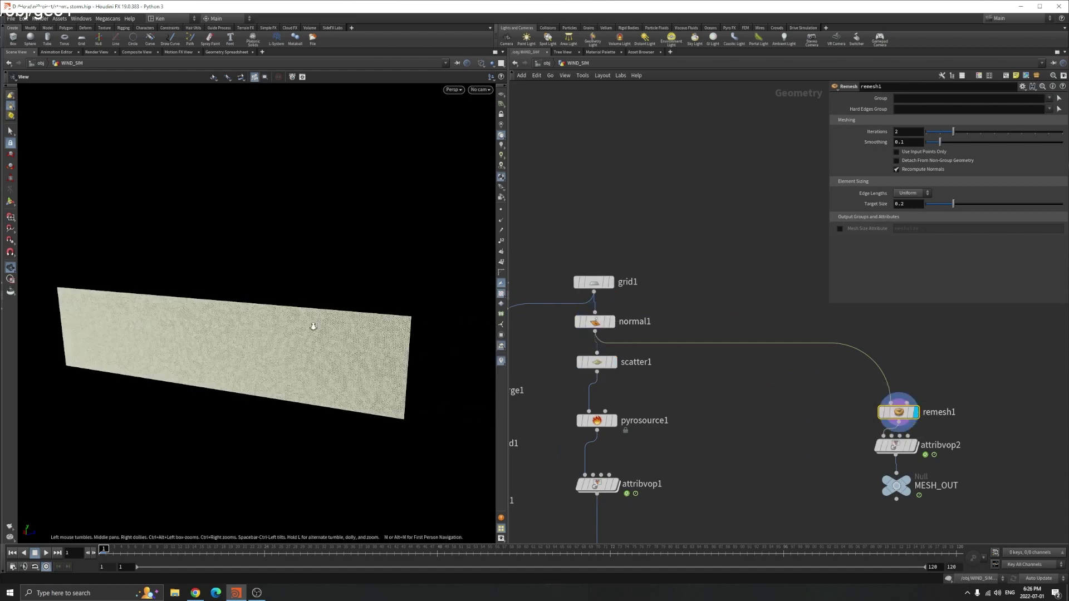
scroll(312, 327, "up", 4)
scroll(285, 338, "down", 2)
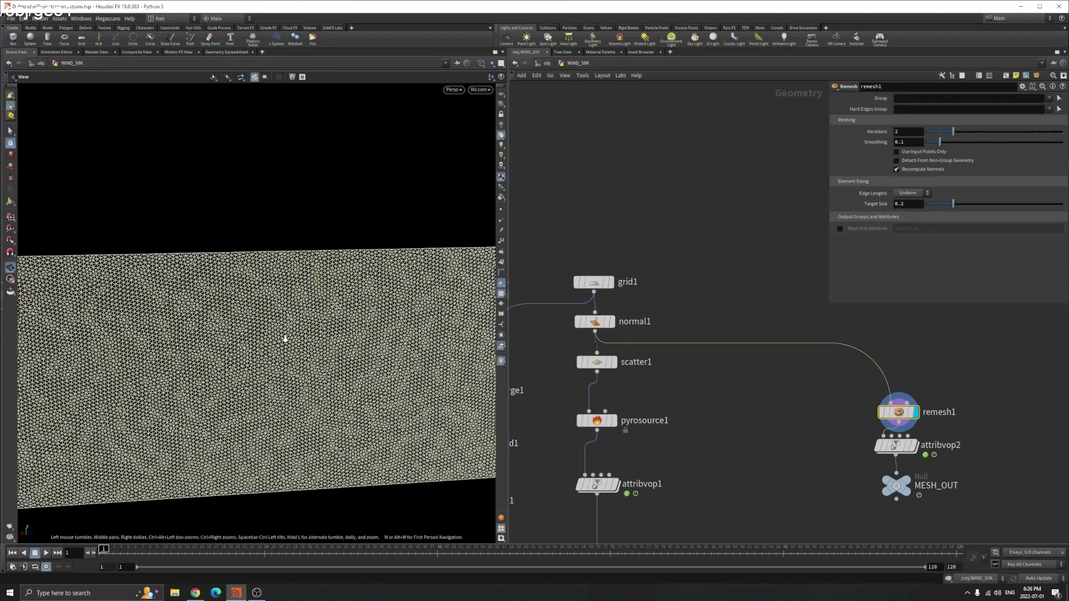
scroll(286, 339, "up", 1)
double_click(896, 445)
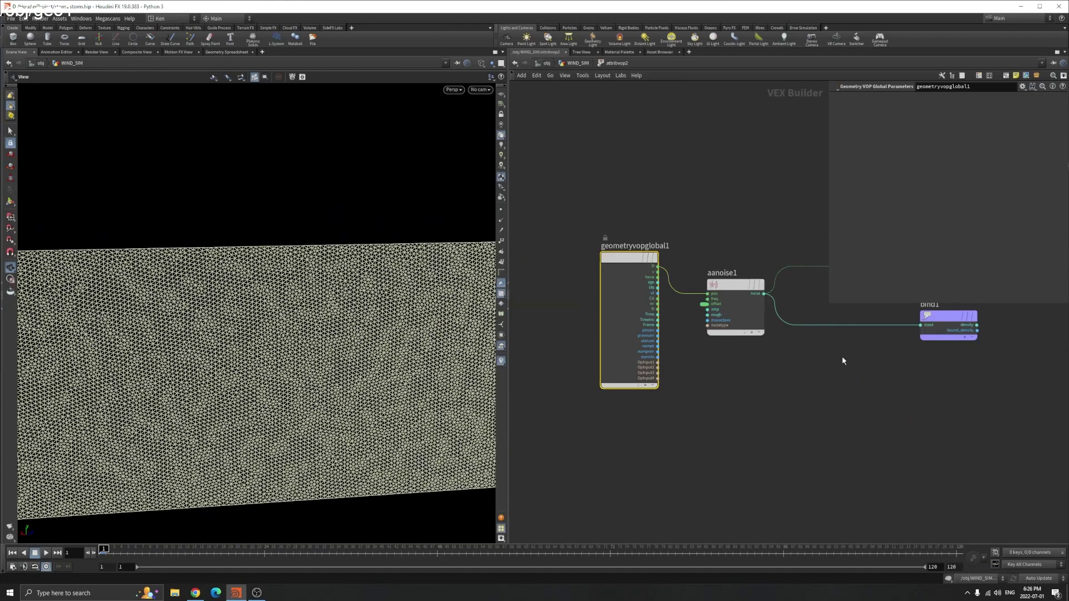
left_click(578, 63)
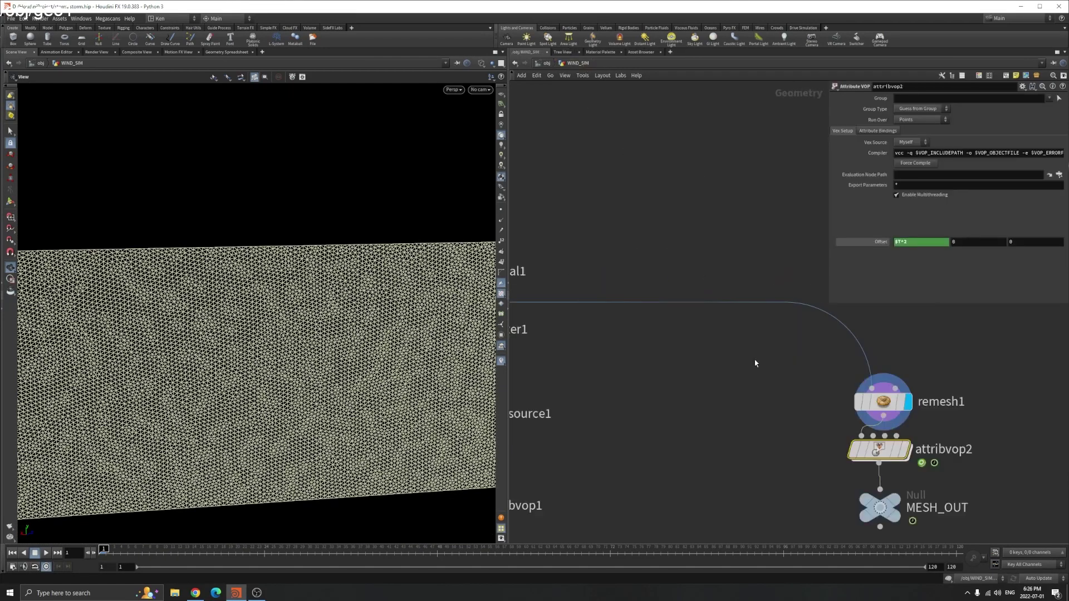
left_click(676, 422)
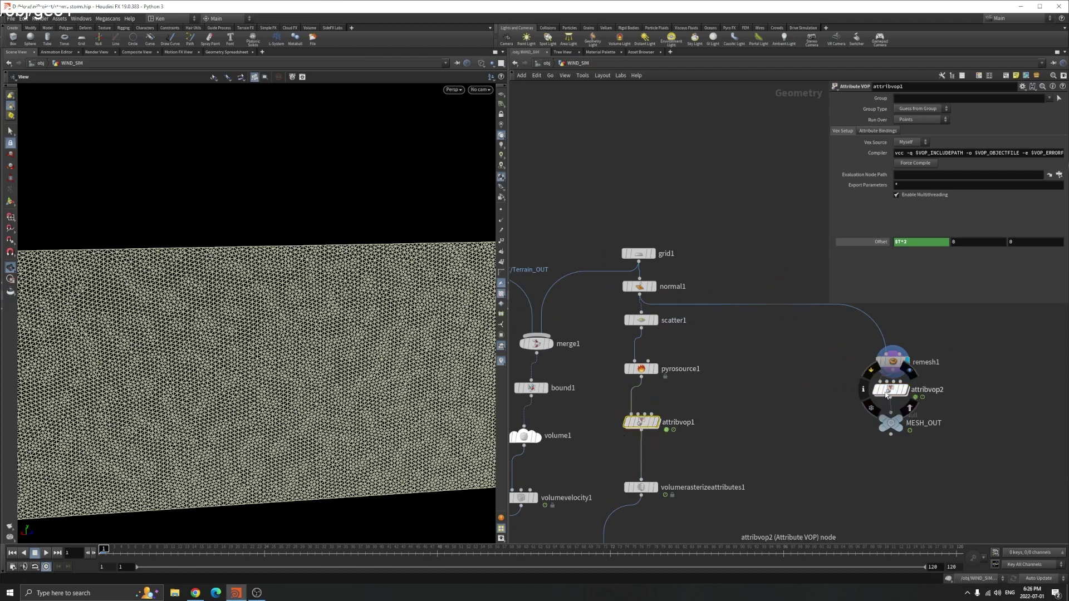
double_click(890, 390)
left_click(699, 334)
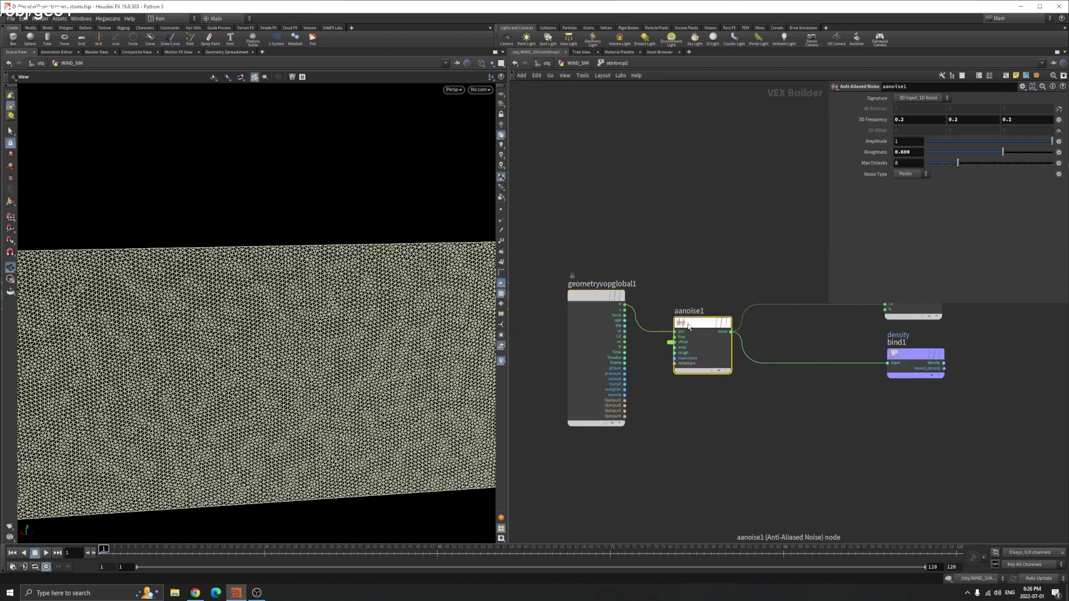
left_click(578, 63)
Step: Display MESH_OUT and play to watch the noisy cloud patches animate
left_click(900, 422)
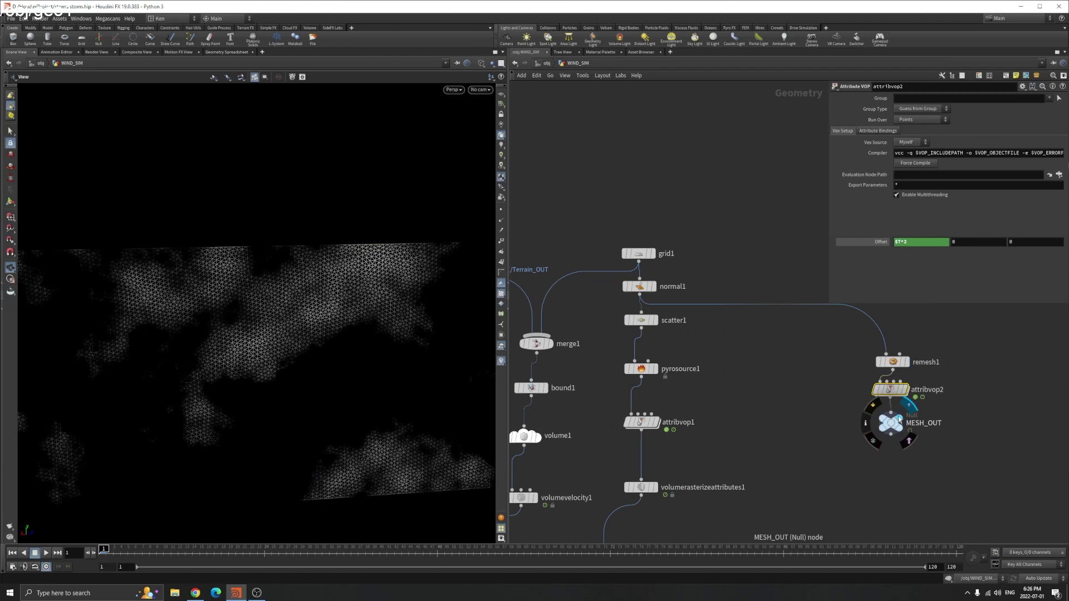
left_click_drag(328, 387, 308, 368)
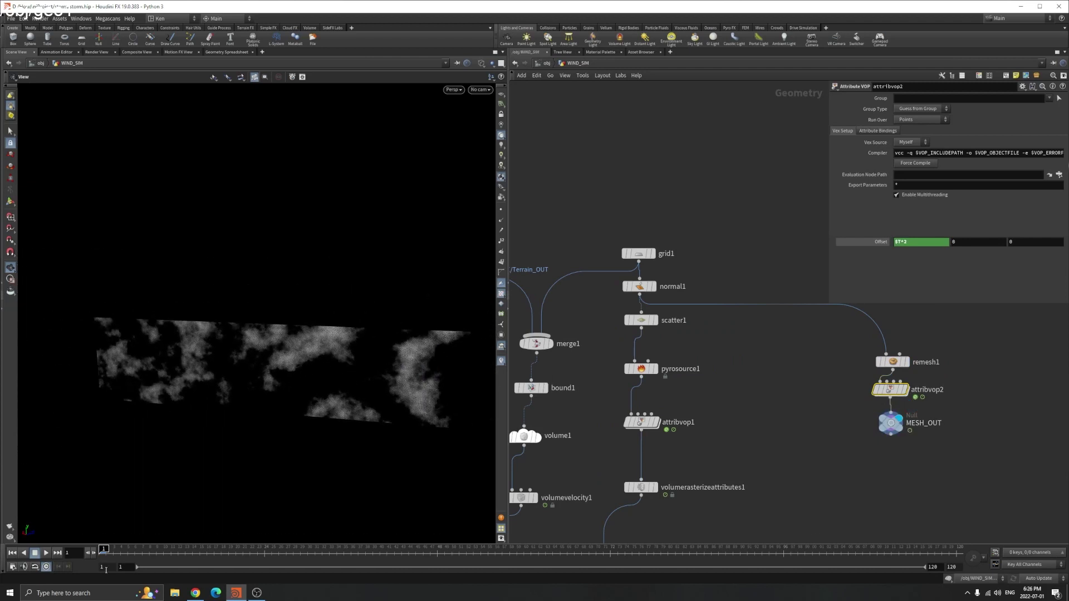
left_click(47, 553)
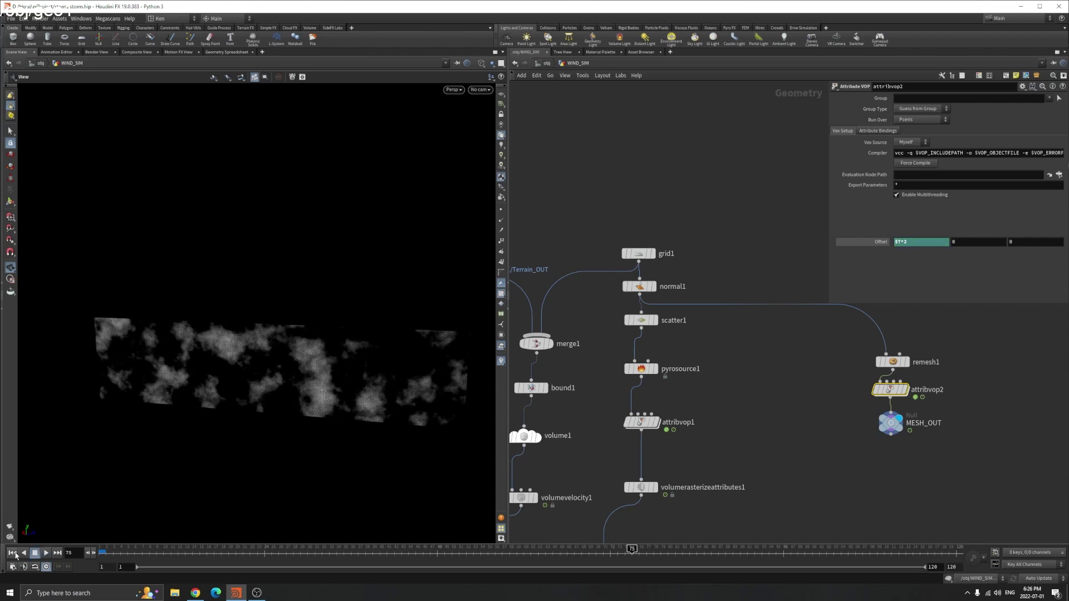
Step: Stop at frame 1, enter RAIN_SIM, frame all nodes, and check GET_MESH's MESH_OUT import
key("Escape")
left_click(547, 64)
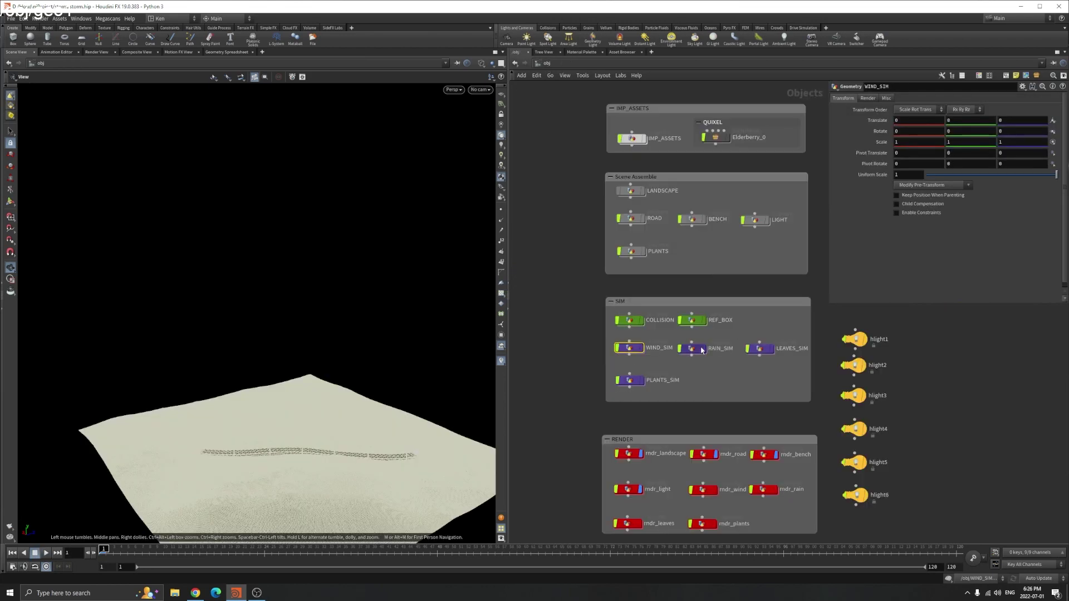
double_click(701, 349)
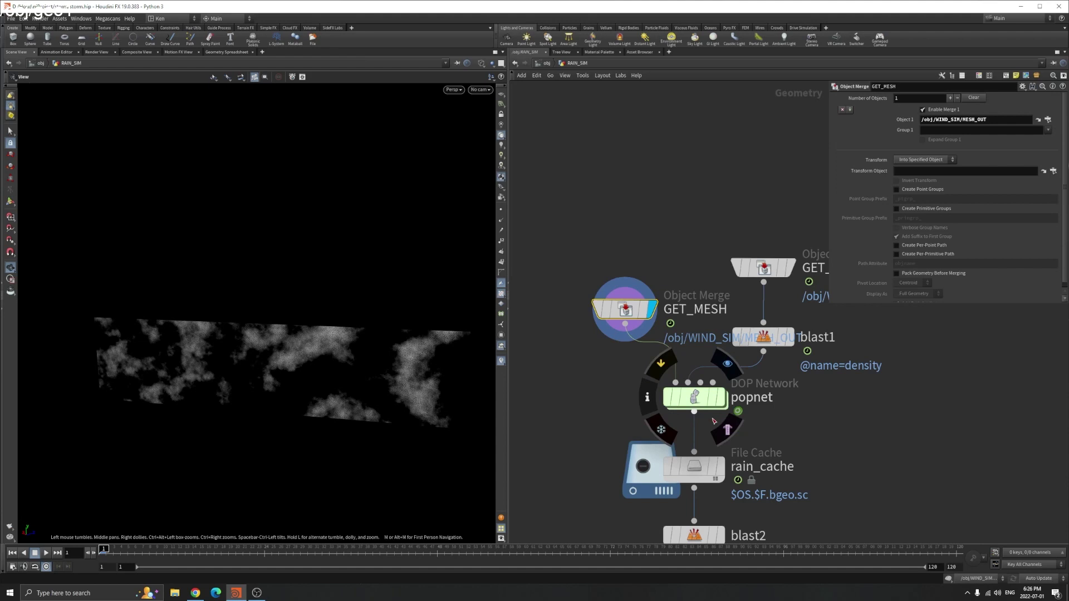
key("h")
left_click_drag(602, 326, 604, 326)
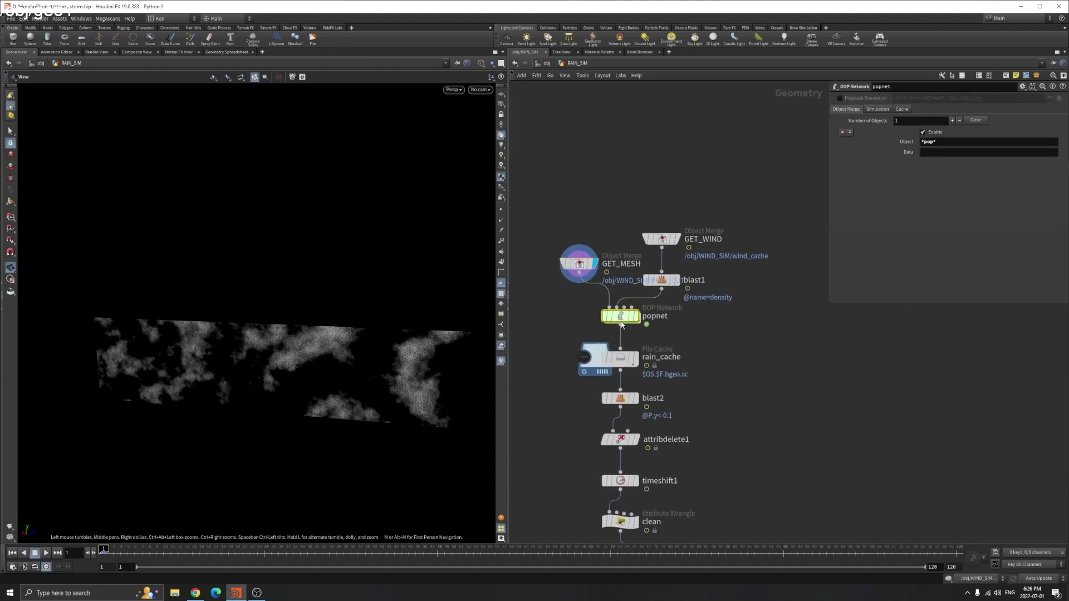
mouse_move(577, 266)
mouse_move(621, 310)
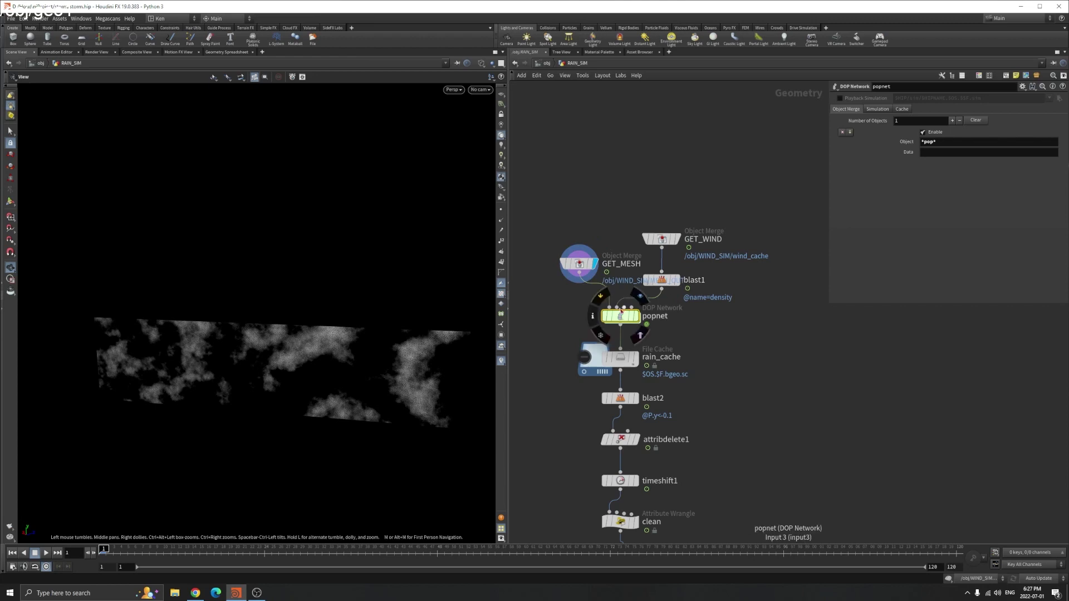
left_click(579, 264)
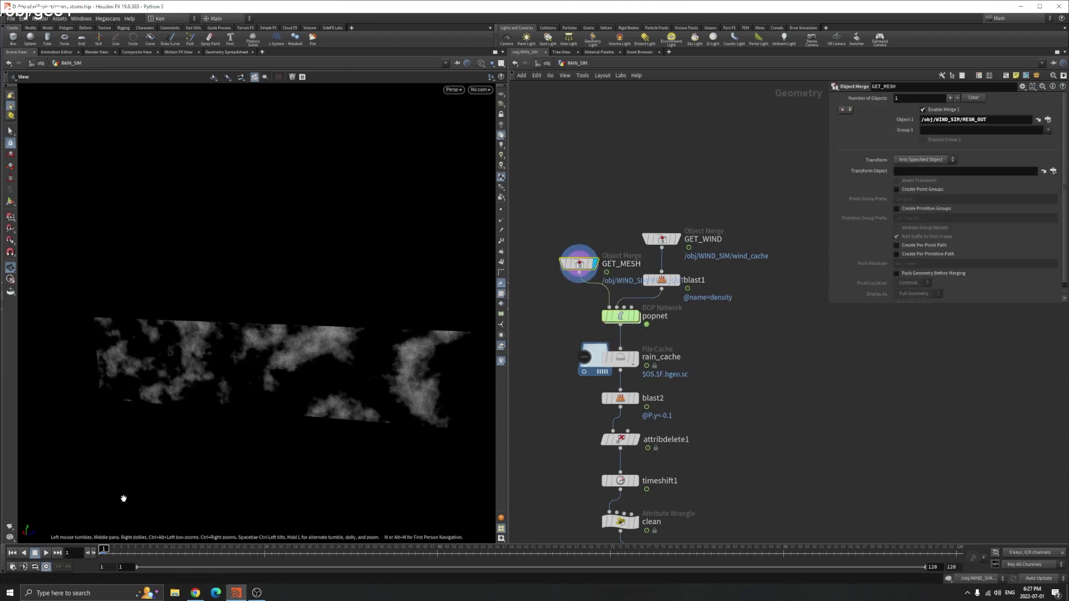
Step: Inside popnet, move the collision objects aside and delete the stream, replicate, drag and color nodes
double_click(631, 317)
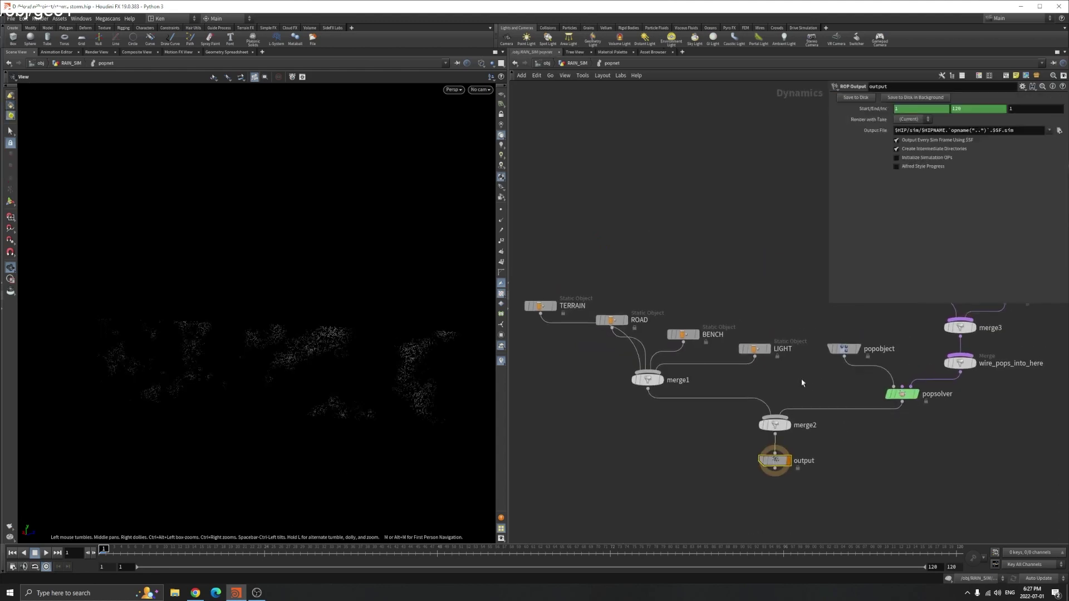
left_click_drag(529, 255, 753, 389)
left_click_drag(751, 350, 735, 289)
middle_click_drag(735, 290, 668, 421)
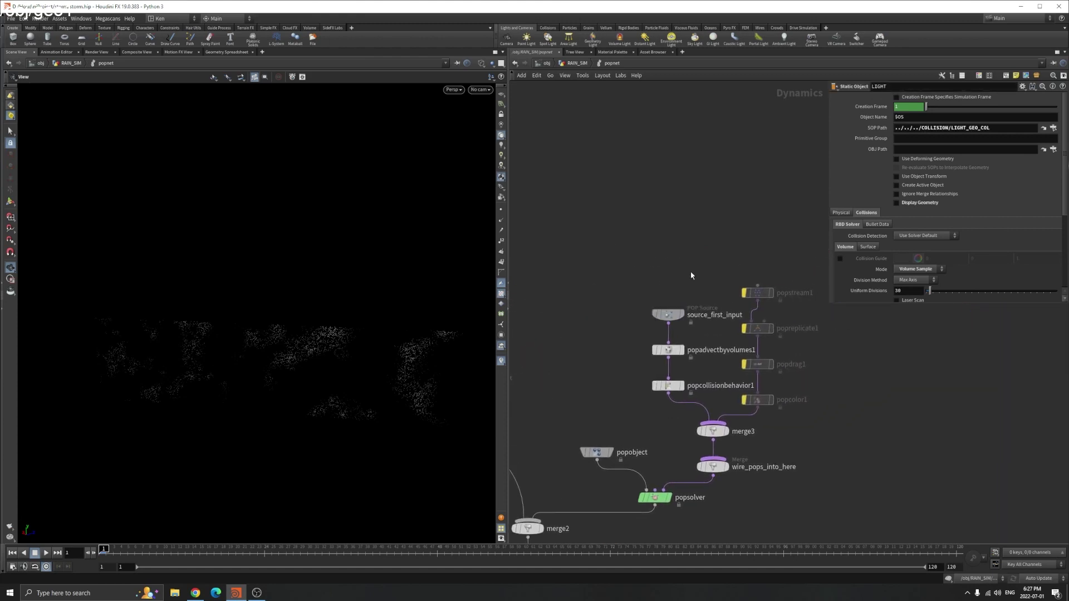
mouse_move(734, 255)
left_mouse_down()
mouse_move(800, 420)
mouse_move(793, 425)
left_mouse_up()
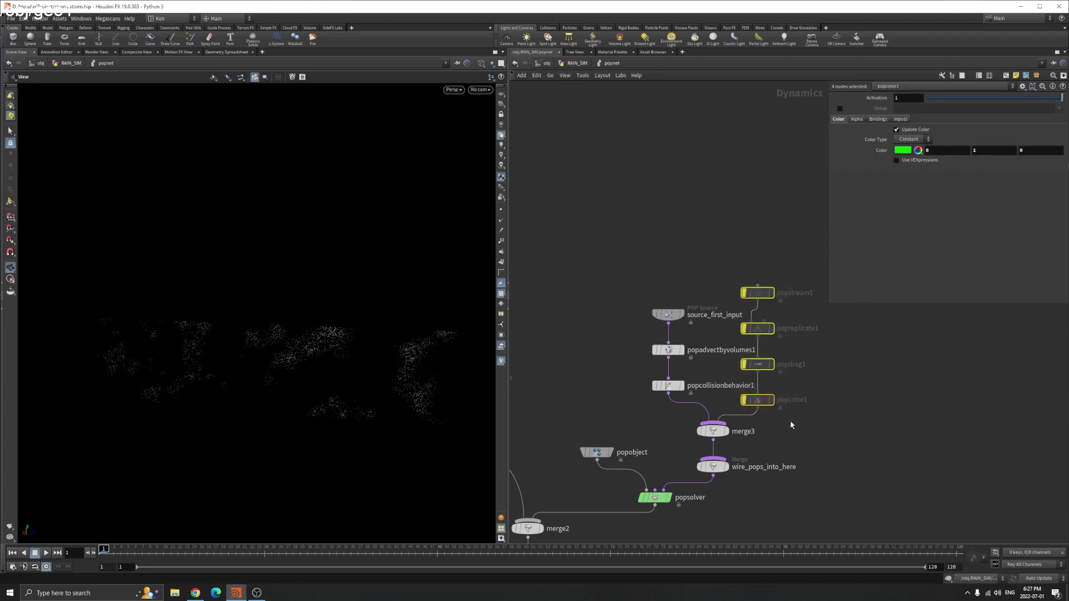
key("Delete")
Step: Review the source and advect settings, then delete popcollisionbehavior1
left_click(668, 315)
middle_click_drag(765, 516, 788, 420)
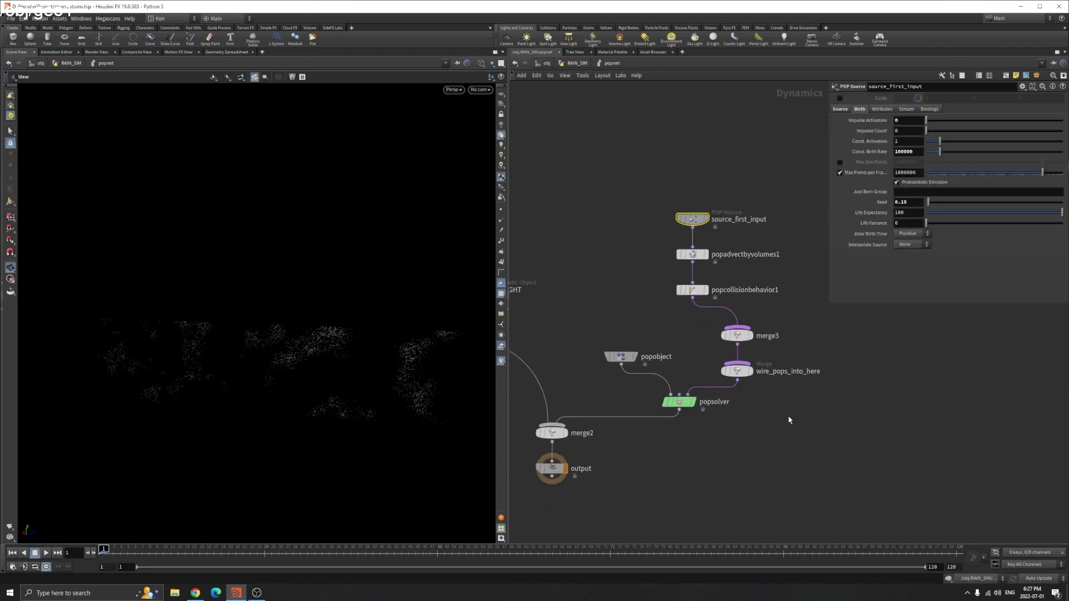
left_click(692, 254)
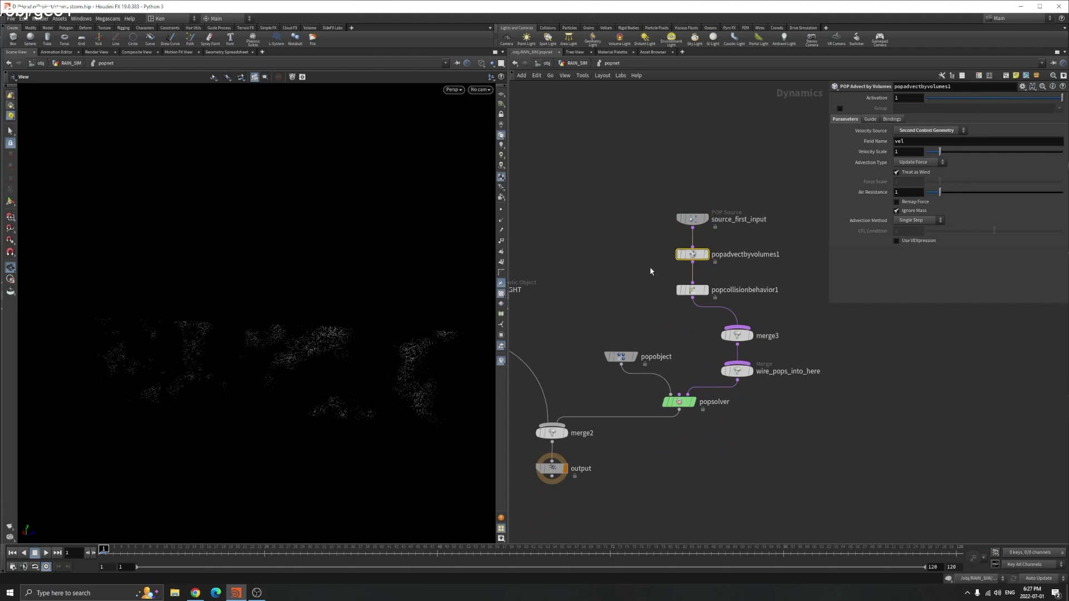
left_click_drag(734, 292, 734, 293)
key("Delete")
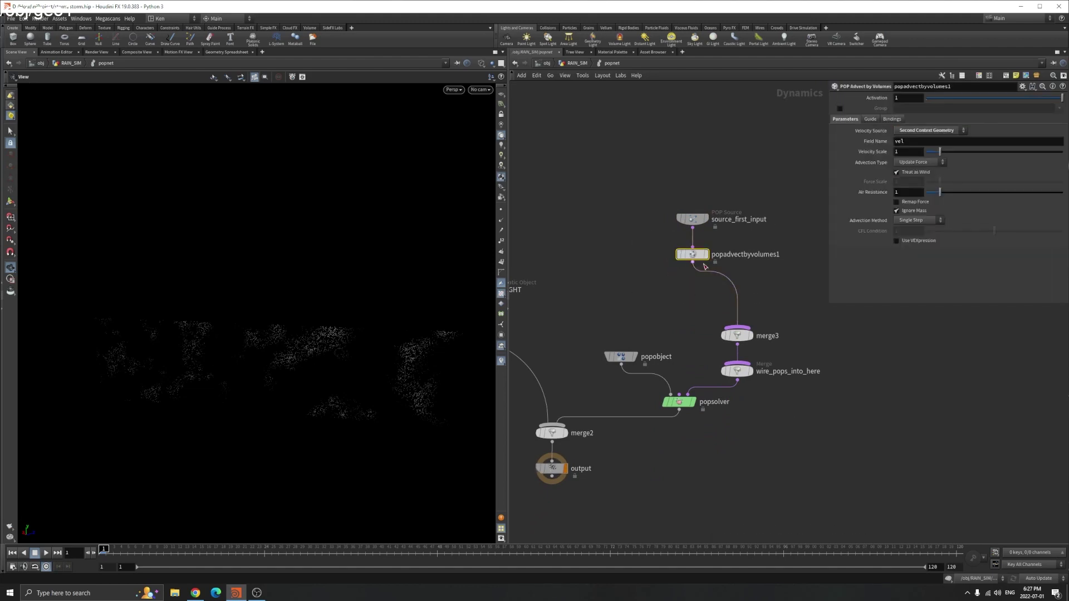
Step: Rearrange the chain, delete merge3, and wire popadvectbyvolumes1 into wire_pops_into_here
left_click_drag(701, 255, 733, 279)
left_click_drag(692, 218, 695, 235)
left_click_drag(667, 265, 779, 310)
left_click(776, 336)
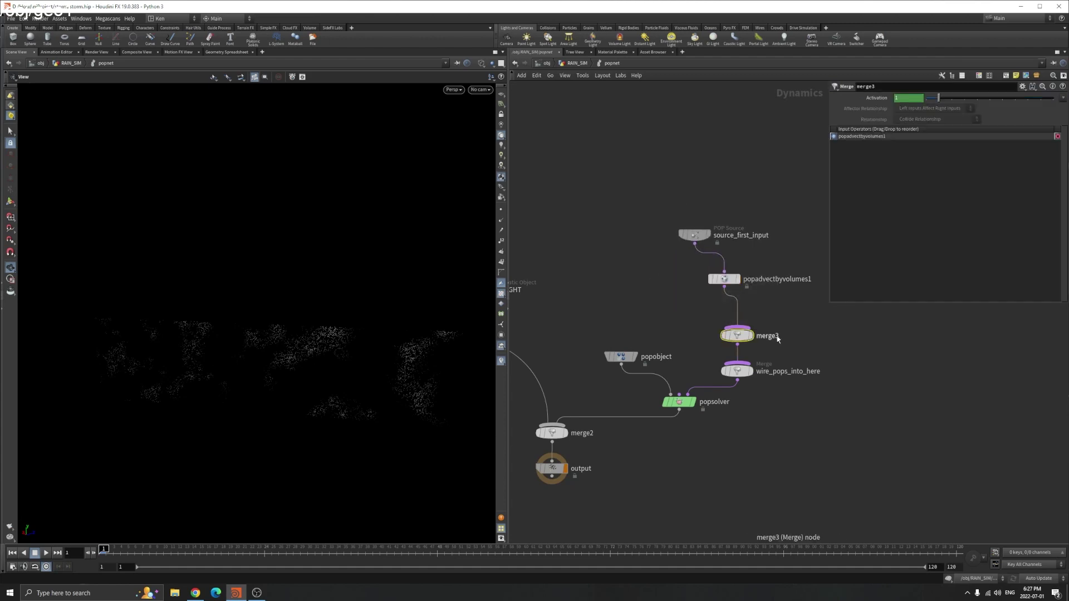
key("Delete")
left_click_drag(723, 279, 745, 311)
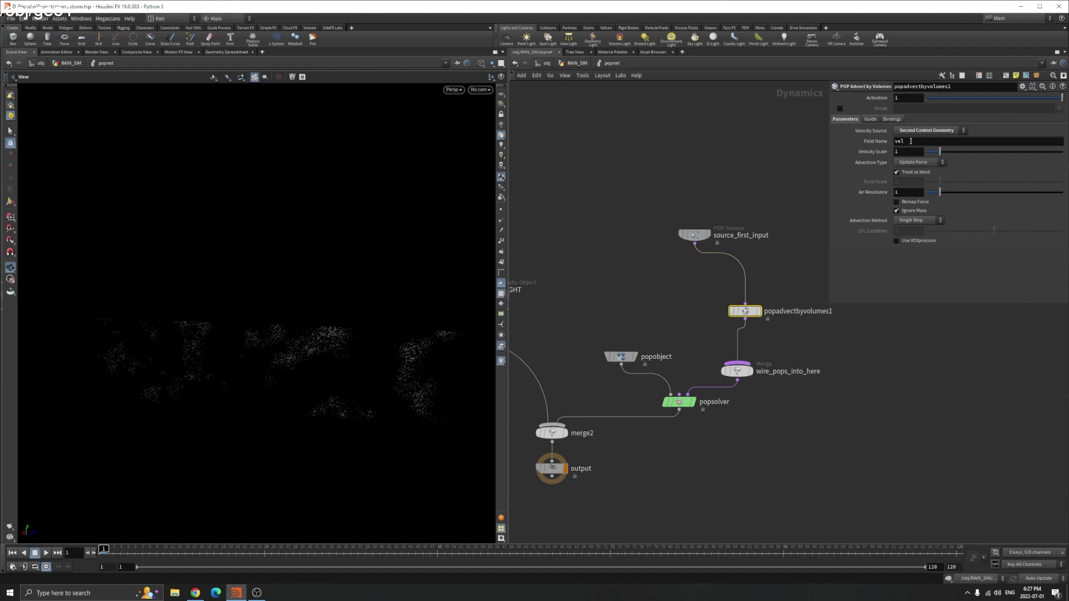
Step: Keep Second Context Geometry as velocity source and Update Force as advection type
left_click(927, 131)
left_click(928, 131)
left_click(577, 63)
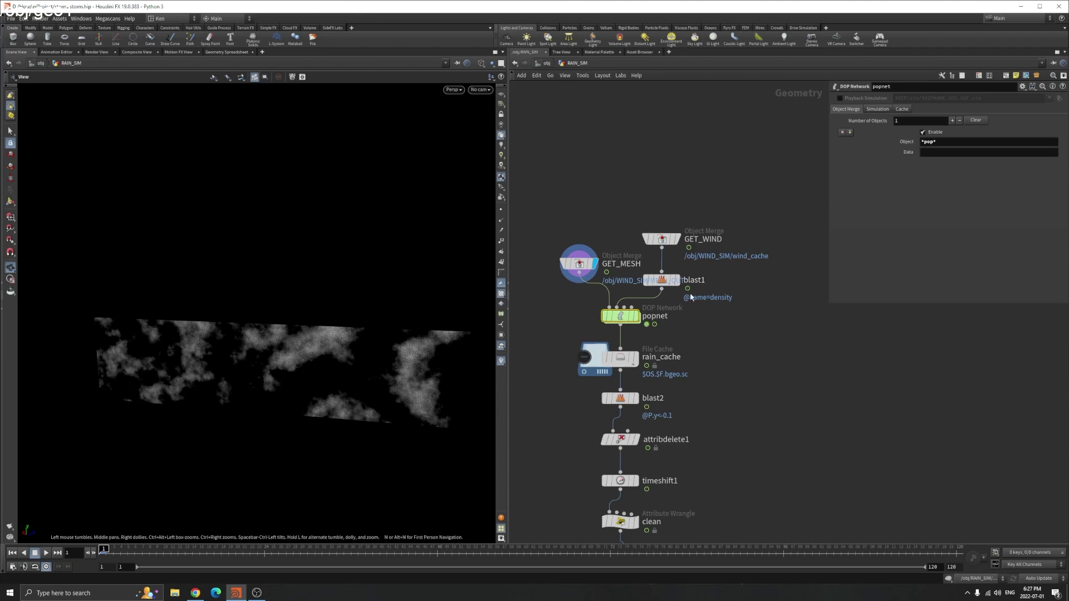
double_click(620, 315)
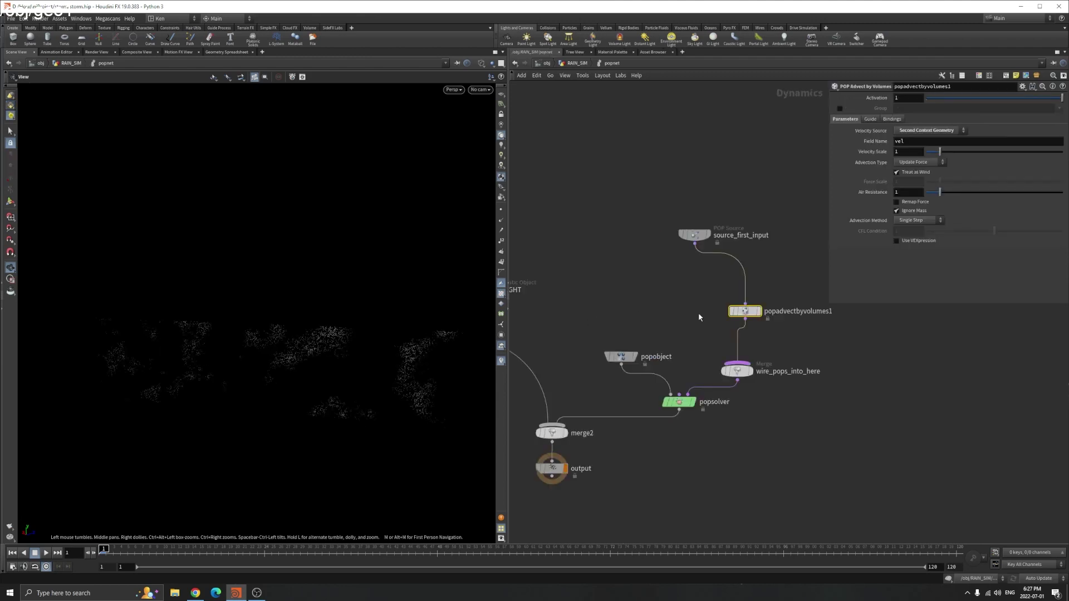
left_click(917, 162)
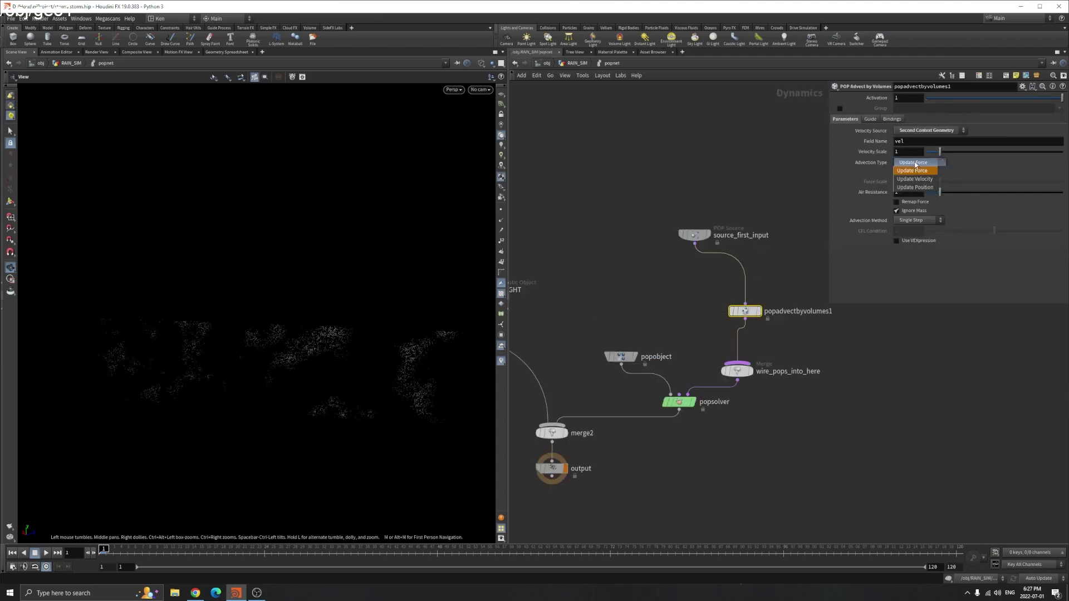
left_click(919, 173)
middle_click_drag(669, 478, 722, 437)
left_click(727, 228)
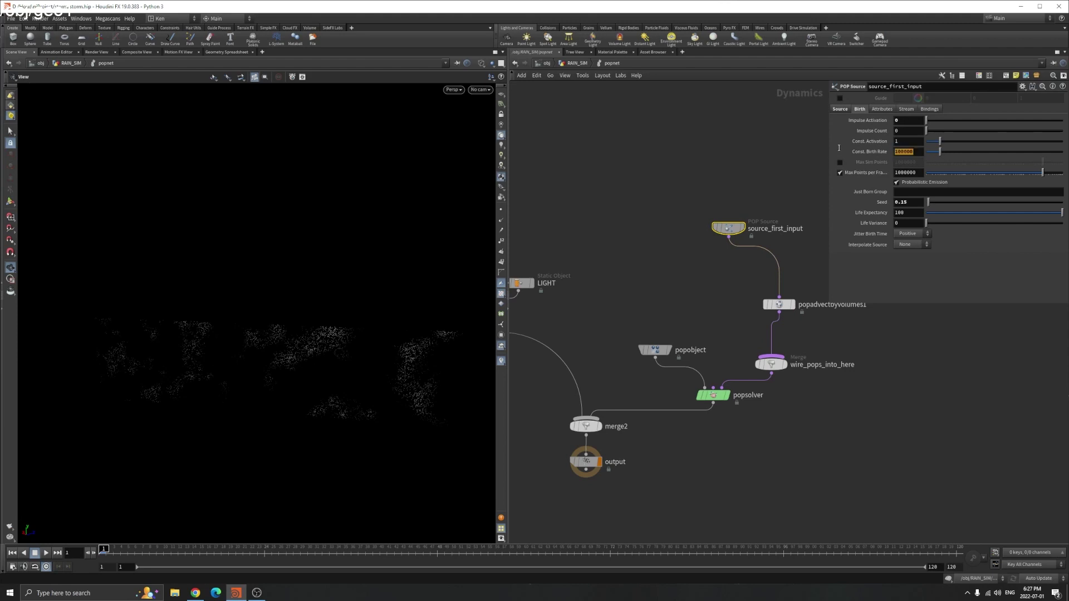
Step: Set the source's emission attribute to Cd and play the simulation
left_click(840, 109)
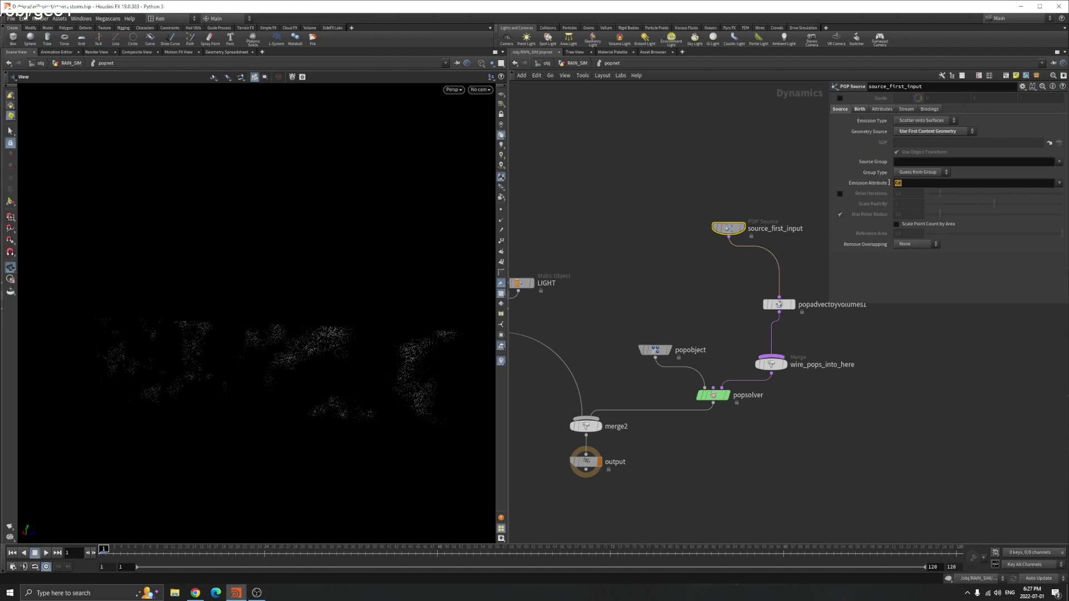
key("Return")
left_click(45, 553)
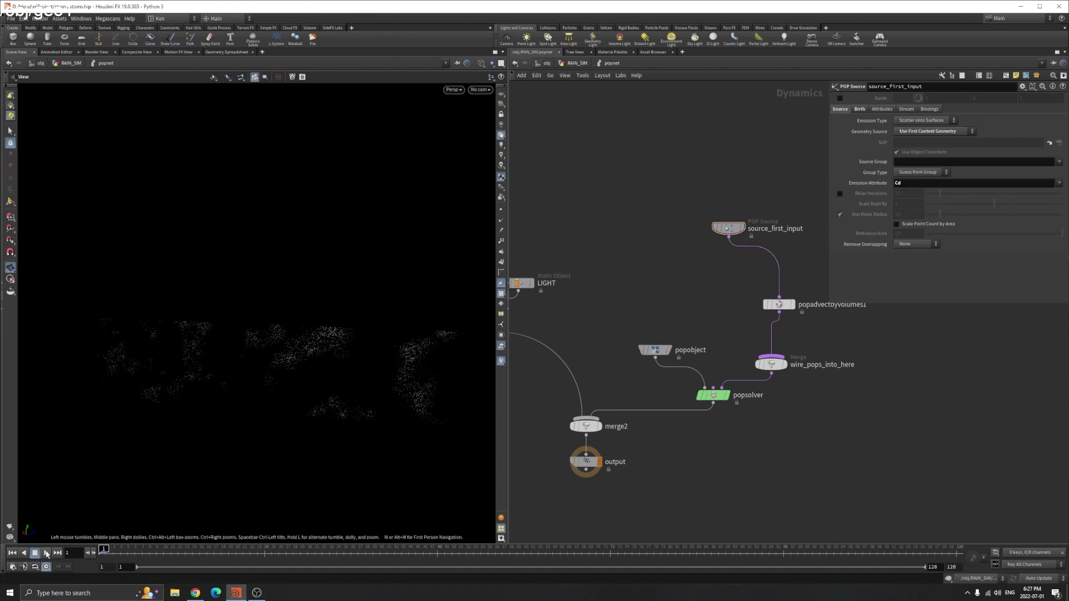
left_click_drag(267, 501, 240, 428)
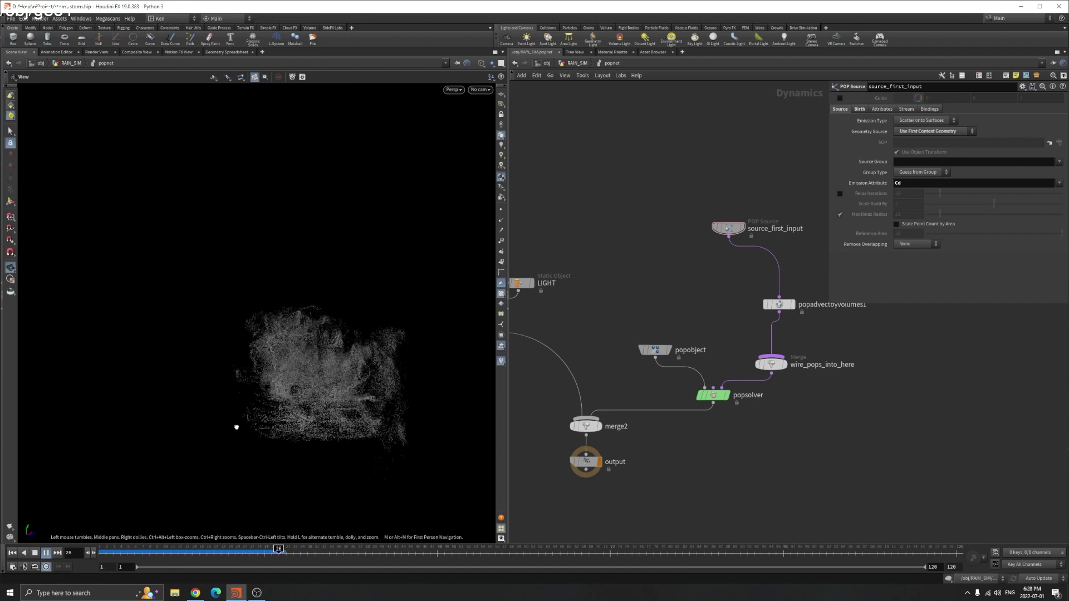
Step: View the rain through RNDR_CAM, rewind to frame 1, and return to RAIN_SIM
left_click(480, 90)
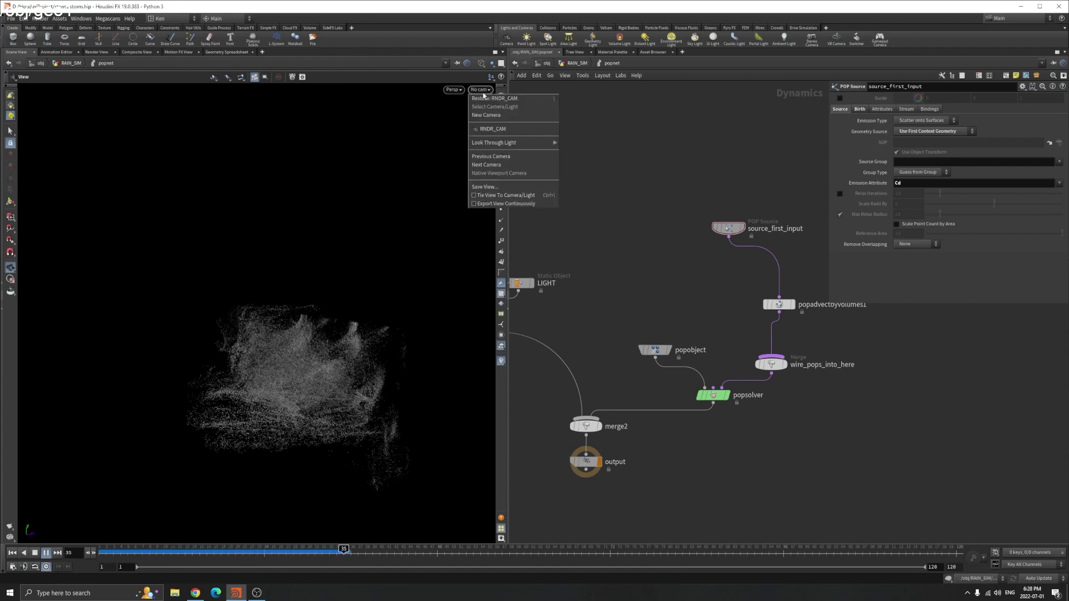
left_click(493, 129)
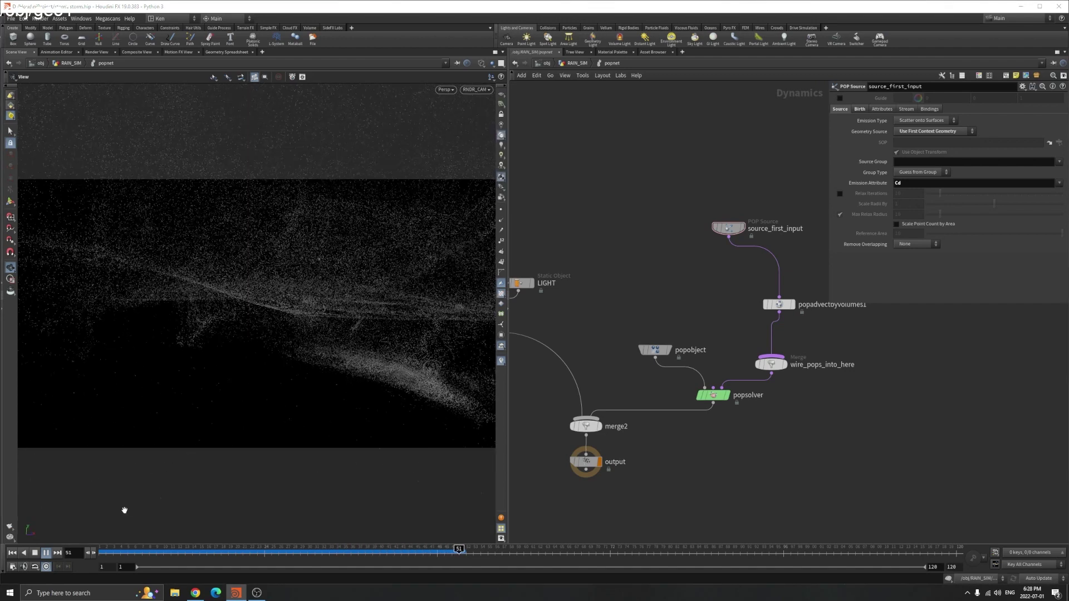
left_click(47, 553)
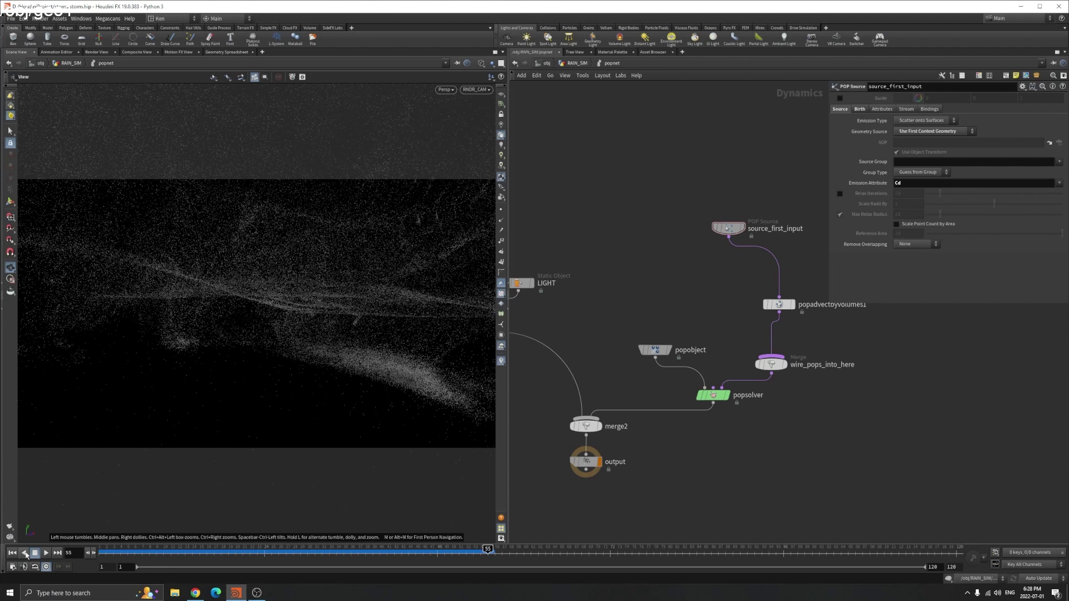
left_click(13, 553)
left_click(575, 64)
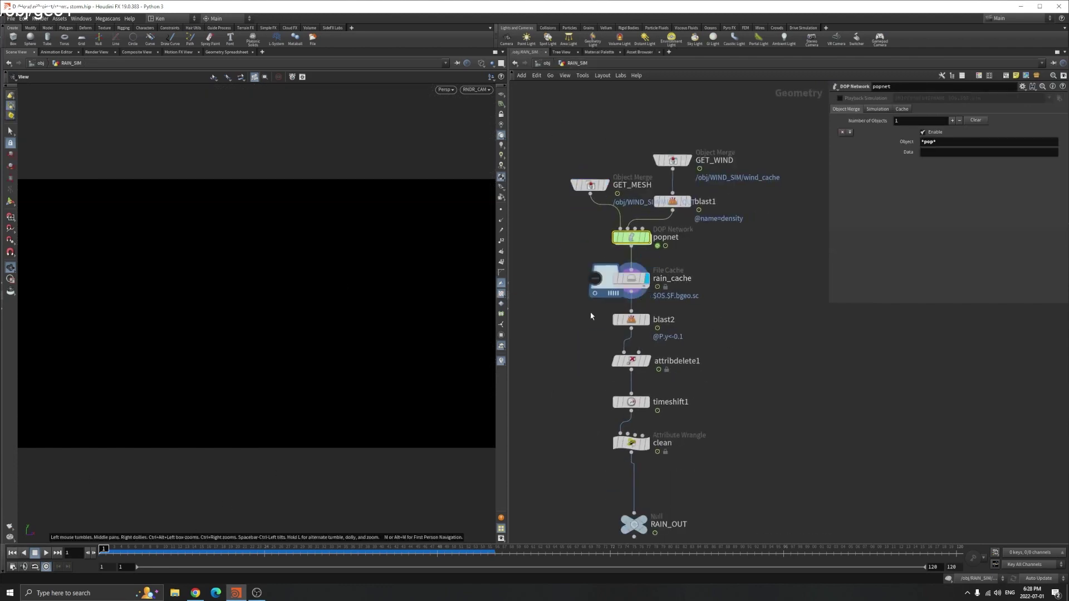
Step: Cycle the display flag through RAIN_OUT, rain_cache and timeshift1, then play the rain
scroll(717, 349, "down", 2)
left_click(645, 467)
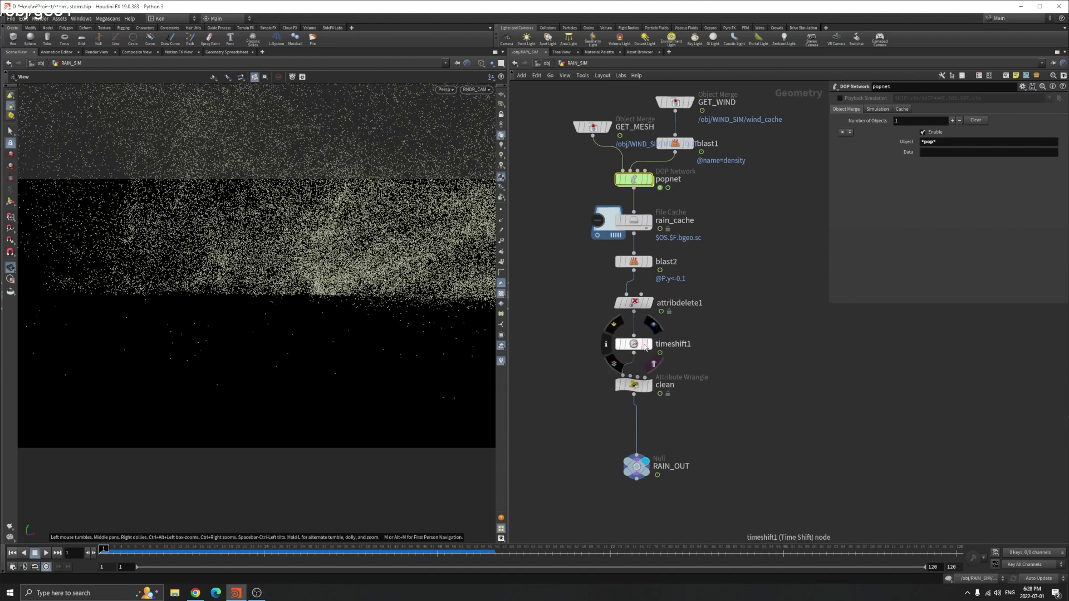
left_click(650, 220)
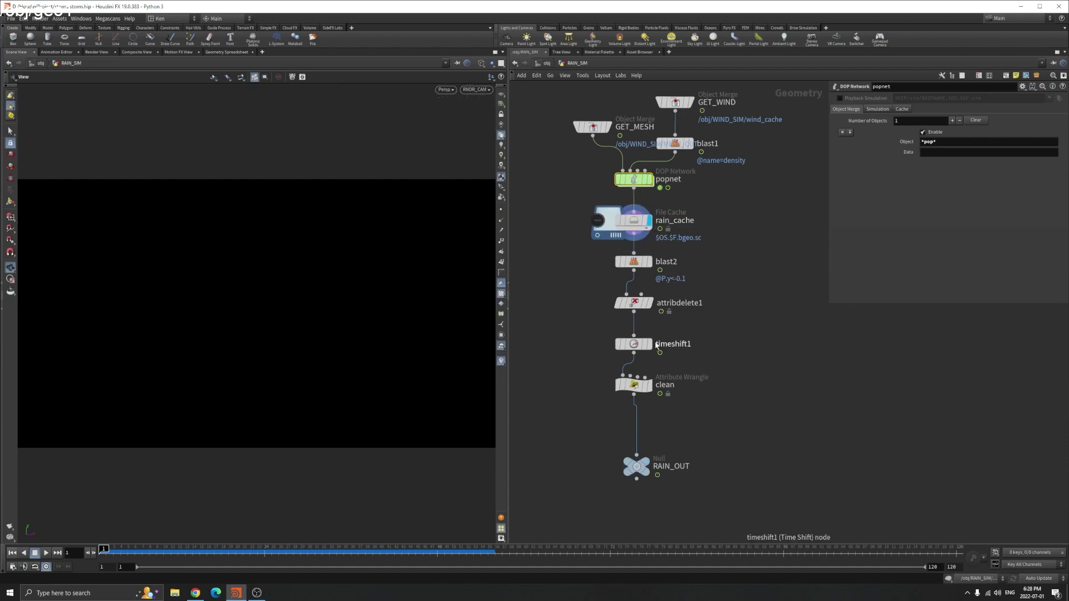
left_click(649, 344)
left_click(45, 555)
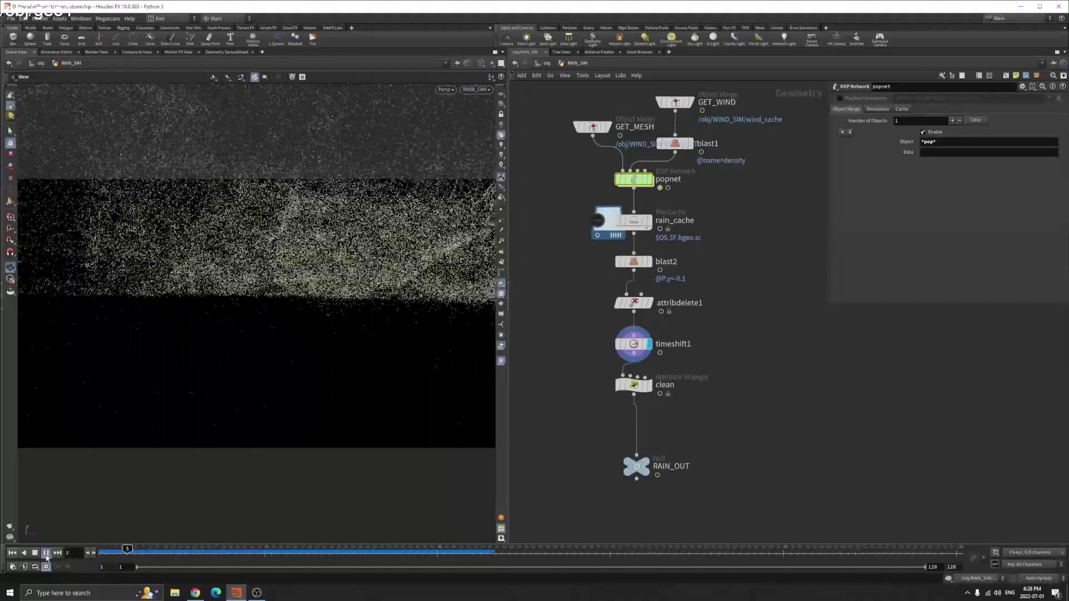
Step: Stop at frame 1 and review popnet, rain_cache's 1–144 cache, and the timeshift1 offset
left_click_drag(571, 245, 699, 420)
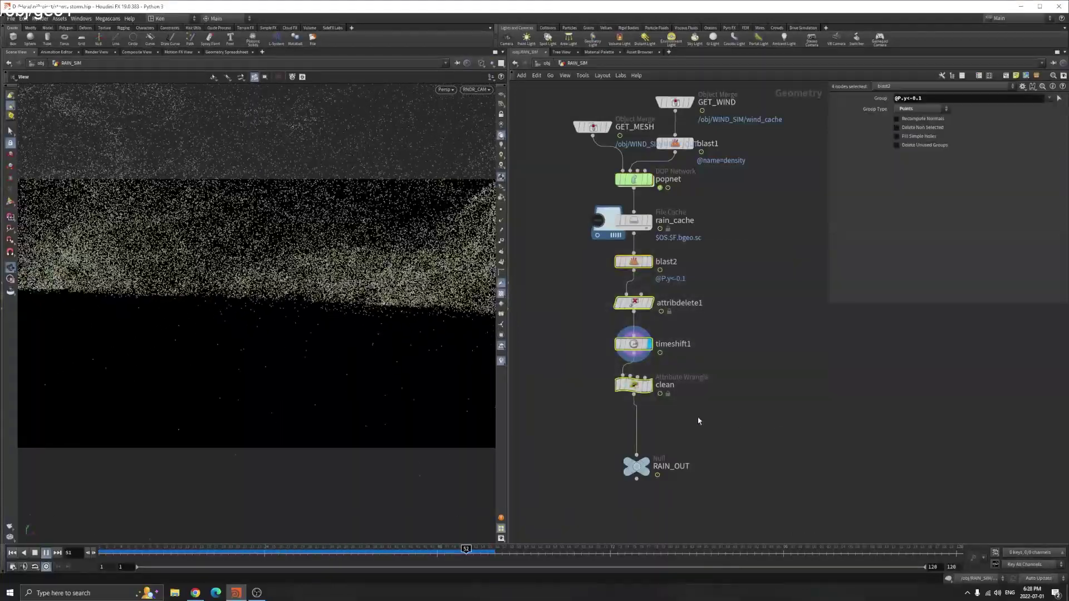
key("ctrl+Up")
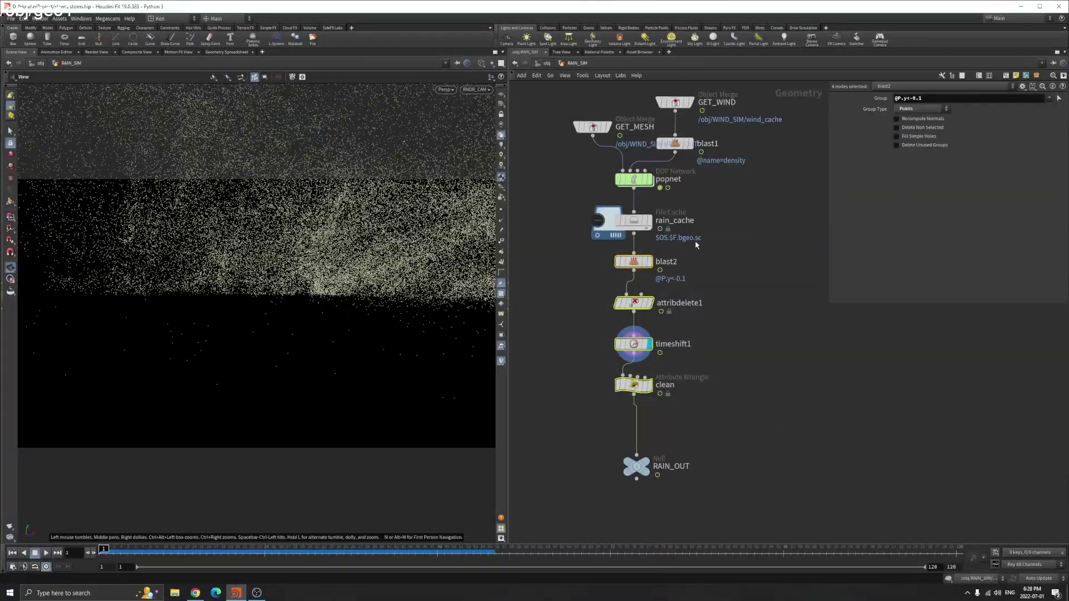
left_click(634, 179)
left_click(630, 217)
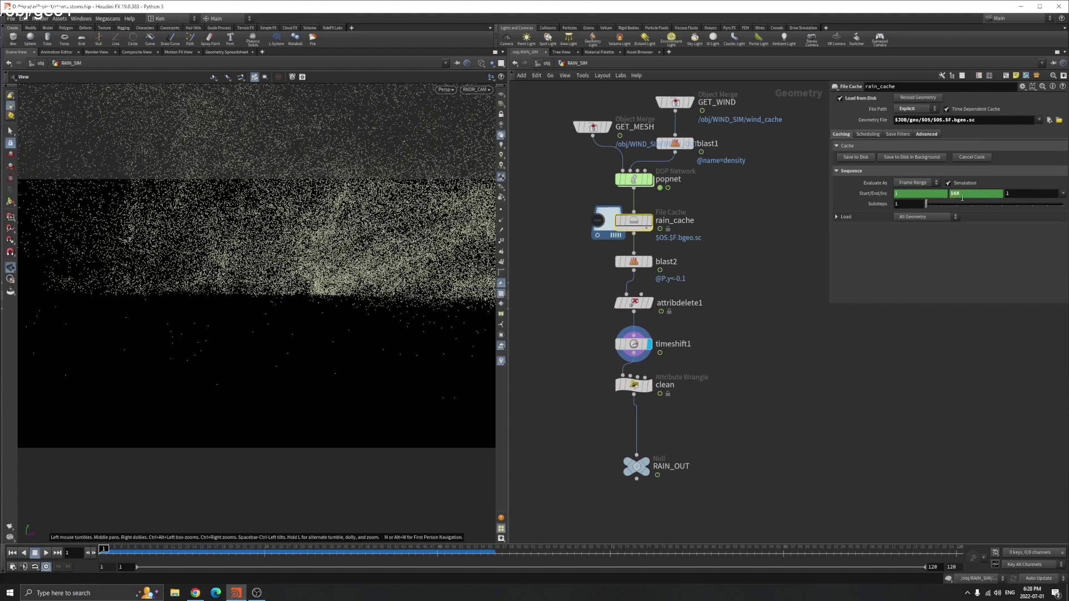
left_click(670, 350)
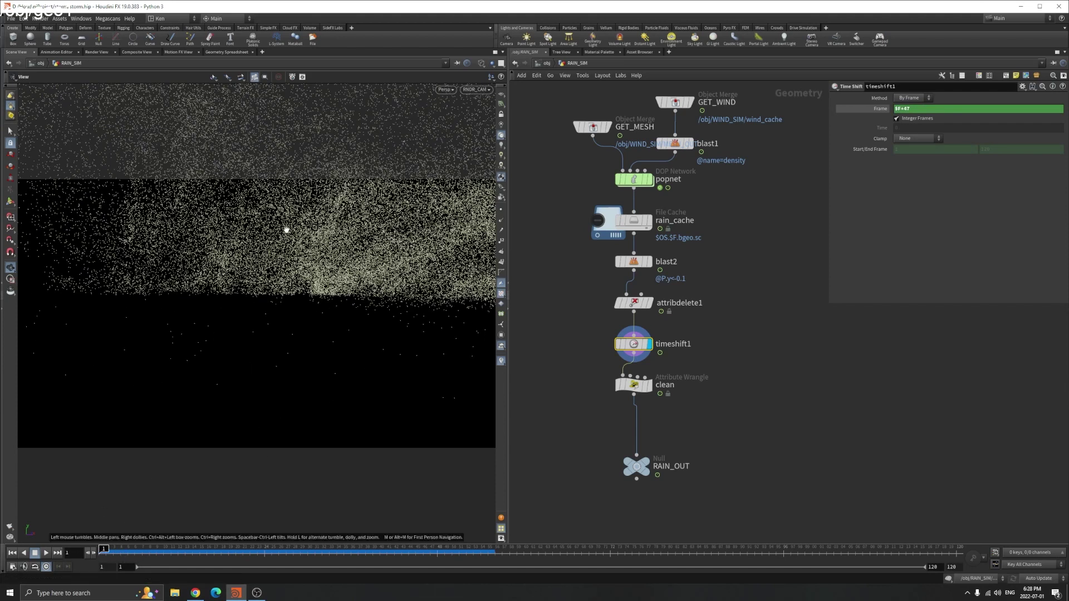
left_click(665, 221)
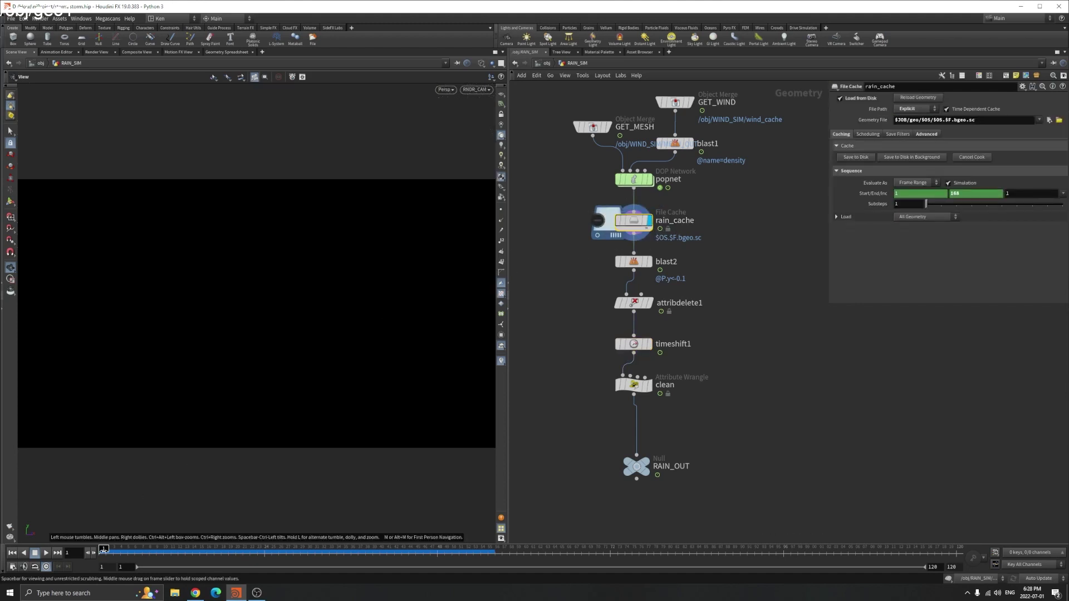
Step: Scrub through the rain frames, orbiting the view, and settle on frame 48
left_click_drag(151, 547, 238, 549)
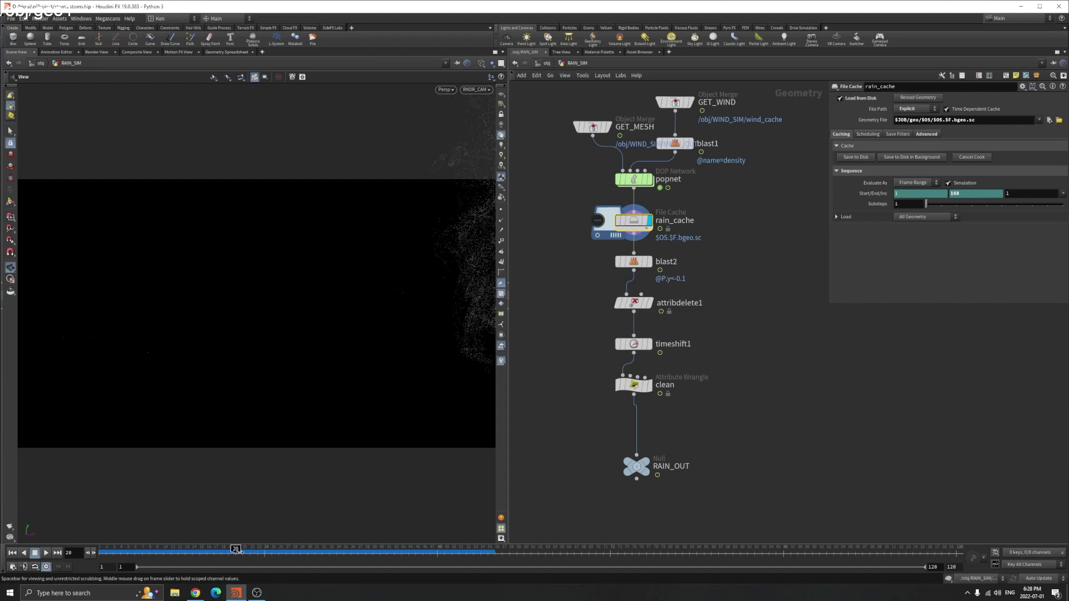
left_click_drag(169, 360, 267, 358)
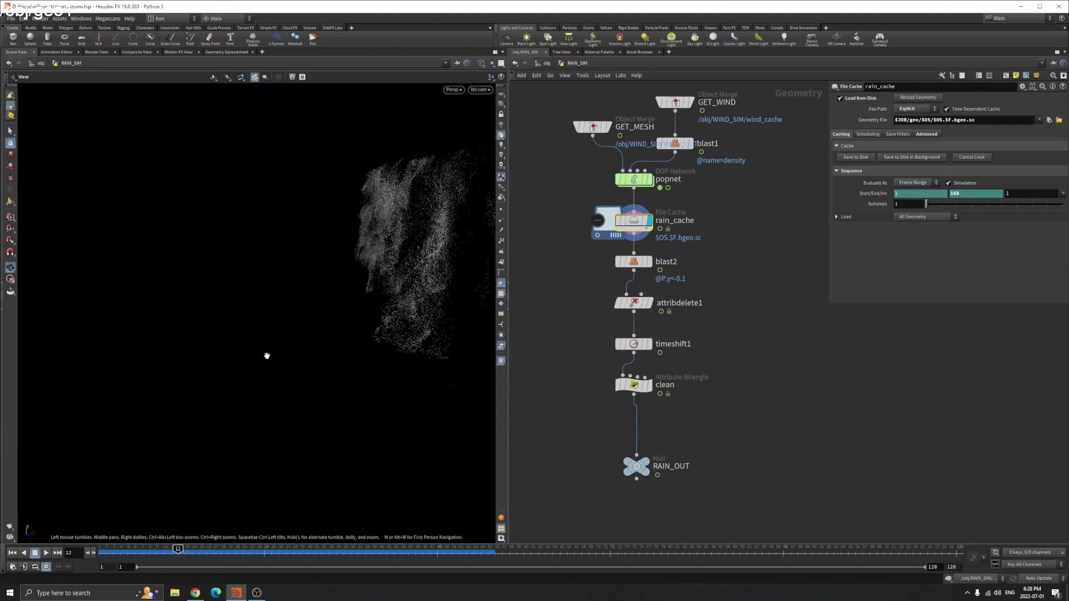
left_click(198, 549)
left_click_drag(199, 549, 524, 548)
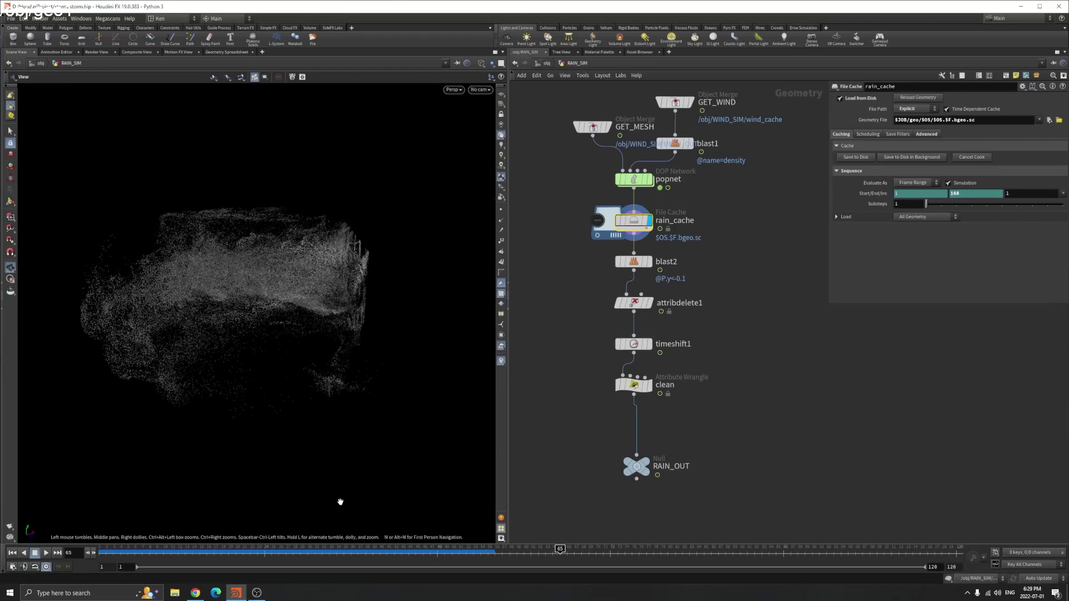
left_click(432, 552)
left_click_drag(432, 552, 438, 552)
Step: View the rain through RNDR_CAM near the end, then return to frame 1 and stop playback
left_click(479, 89)
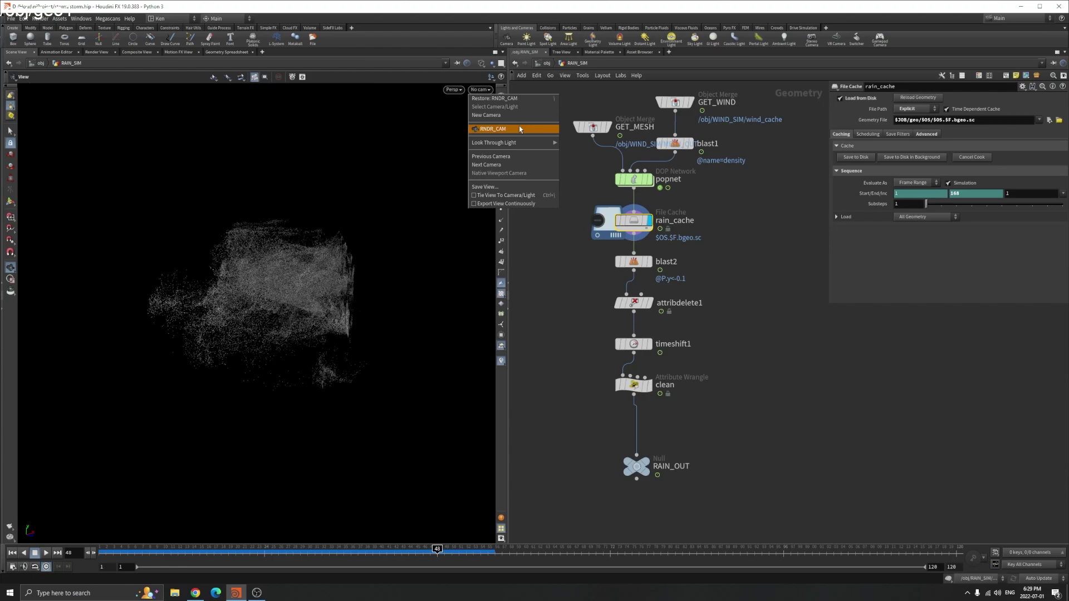
left_click(513, 128)
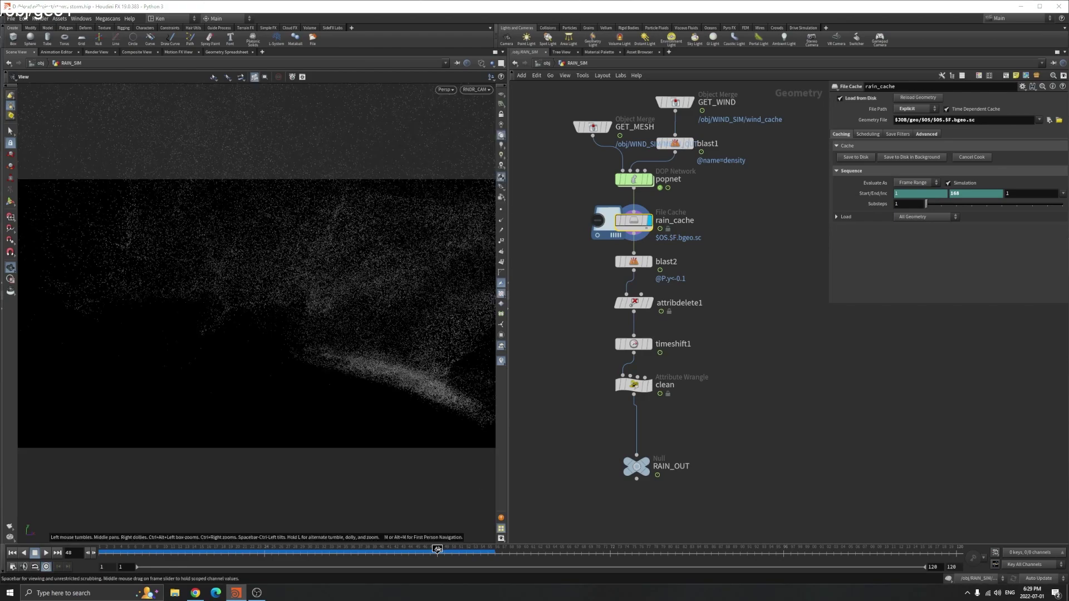
mouse_move(438, 552)
left_mouse_down()
mouse_move(947, 525)
mouse_move(462, 551)
mouse_move(176, 532)
mouse_move(529, 549)
mouse_move(956, 549)
left_mouse_up()
left_click_drag(469, 338, 255, 363)
left_click(12, 553)
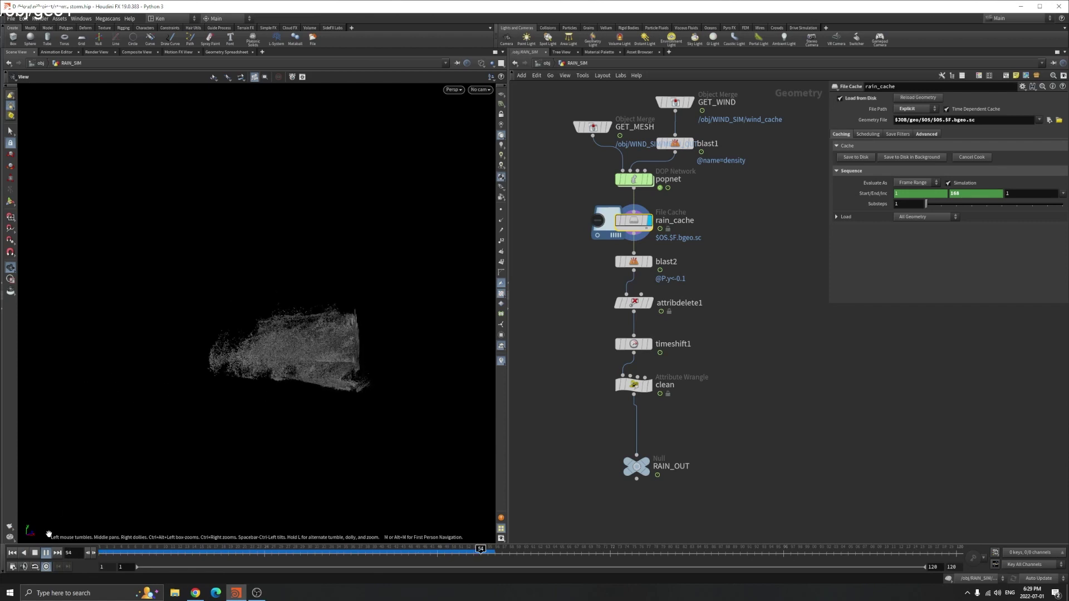
left_click(45, 553)
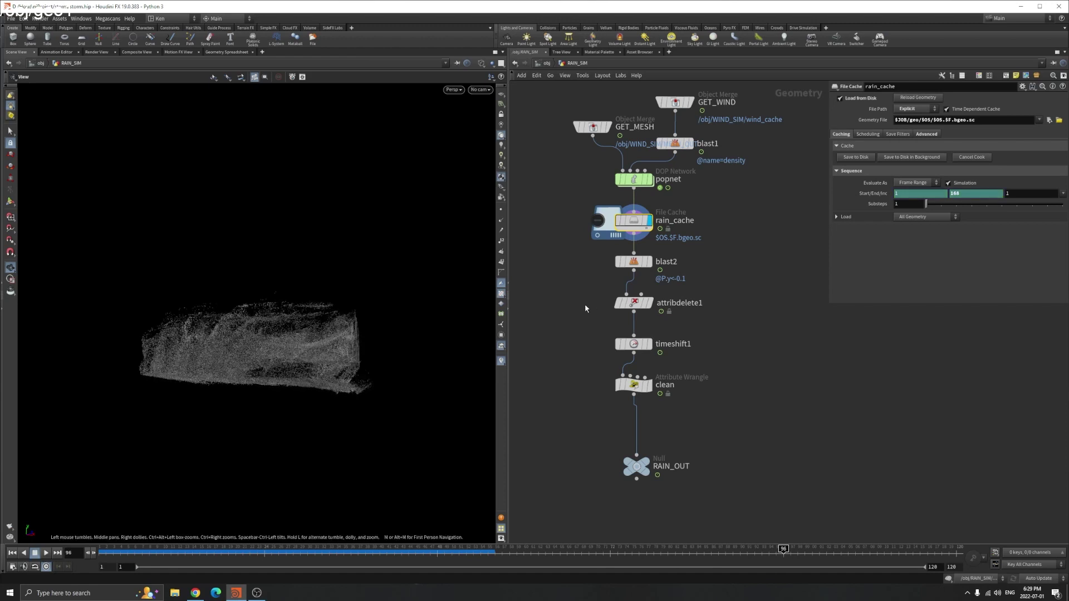
Step: Display blast2's trimmed rain through RNDR_CAM at frame 78
left_click(633, 262)
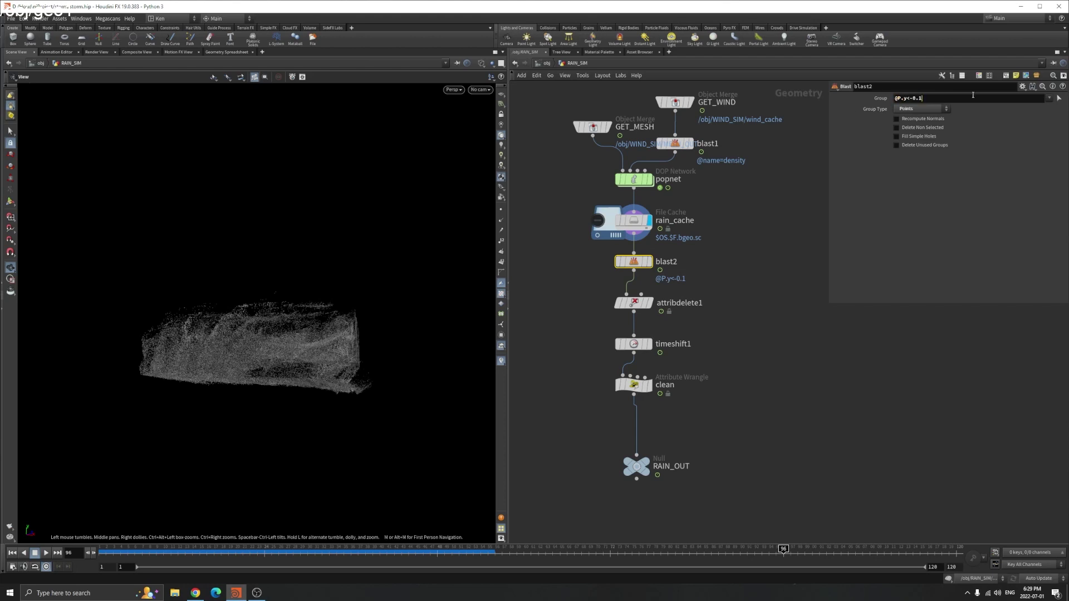
key("r")
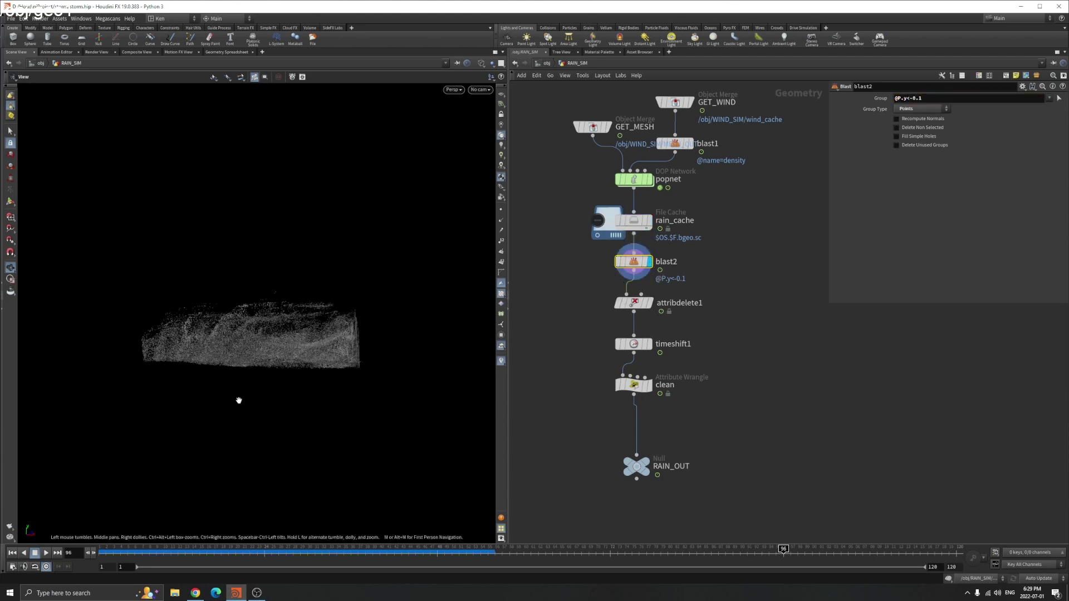
left_click_drag(162, 365, 210, 348)
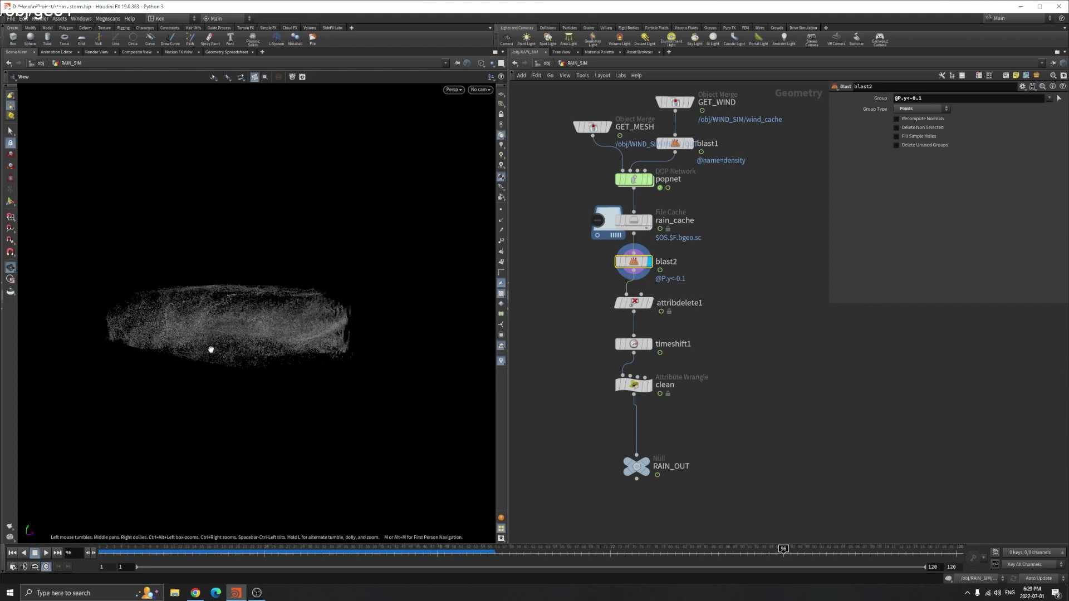
left_click(481, 90)
left_click(518, 127)
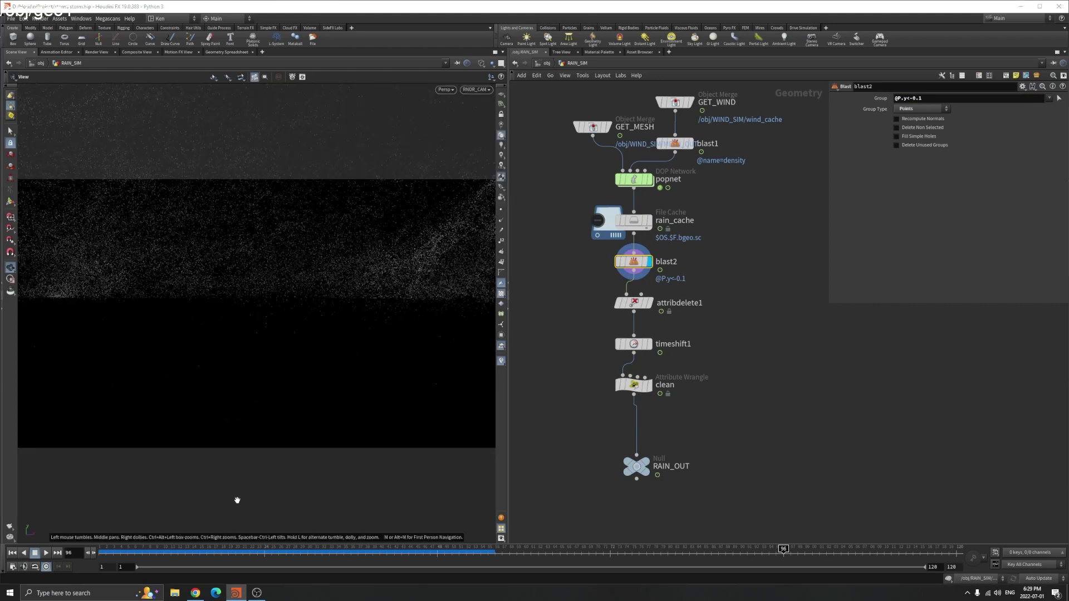
left_click_drag(182, 549, 653, 549)
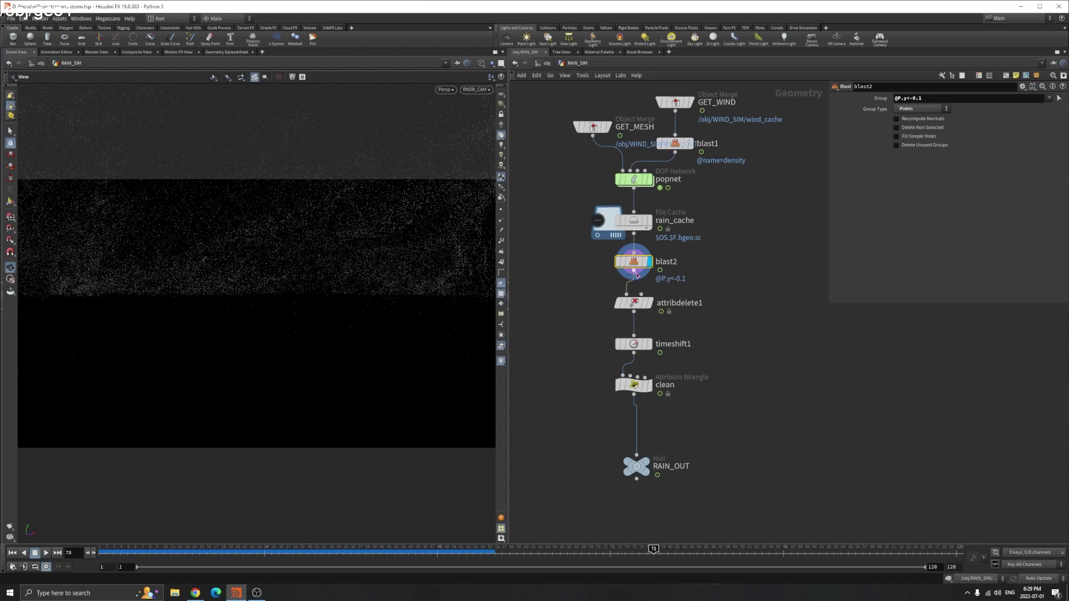
mouse_move(654, 264)
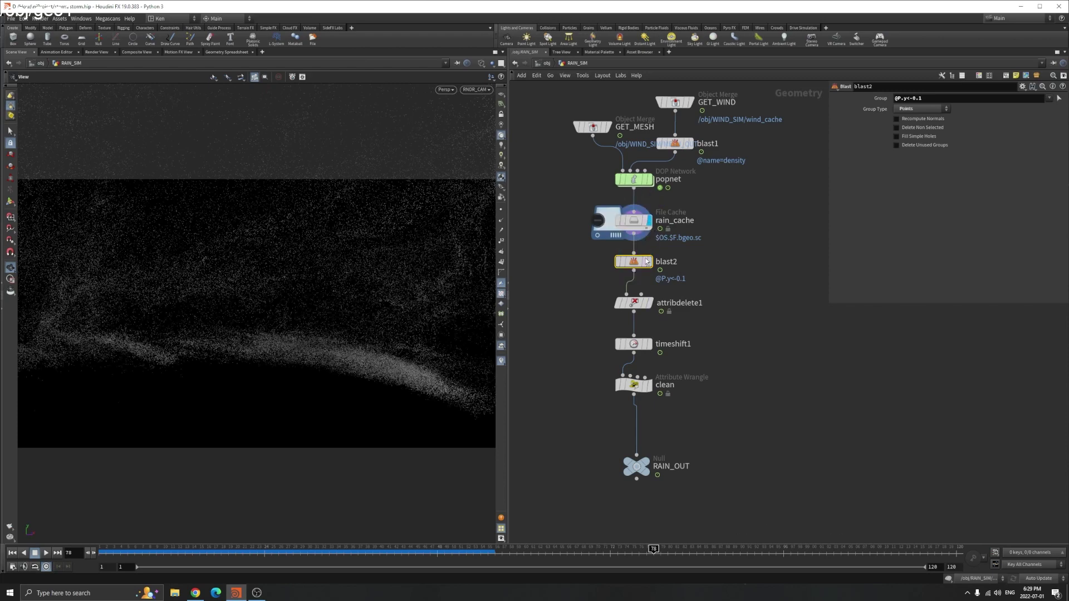
Step: Return to RNDR_CAM and display attribdelete1, which removes the Cd point attribute
left_click_drag(465, 341, 323, 282)
left_click(481, 89)
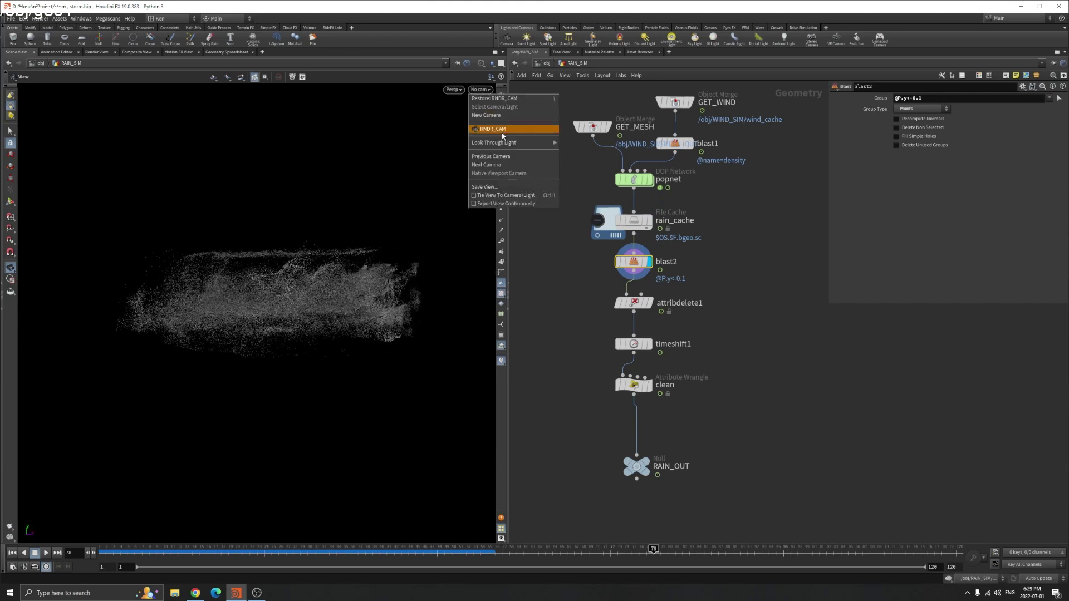
left_click(509, 127)
left_click(635, 303)
left_click(648, 302)
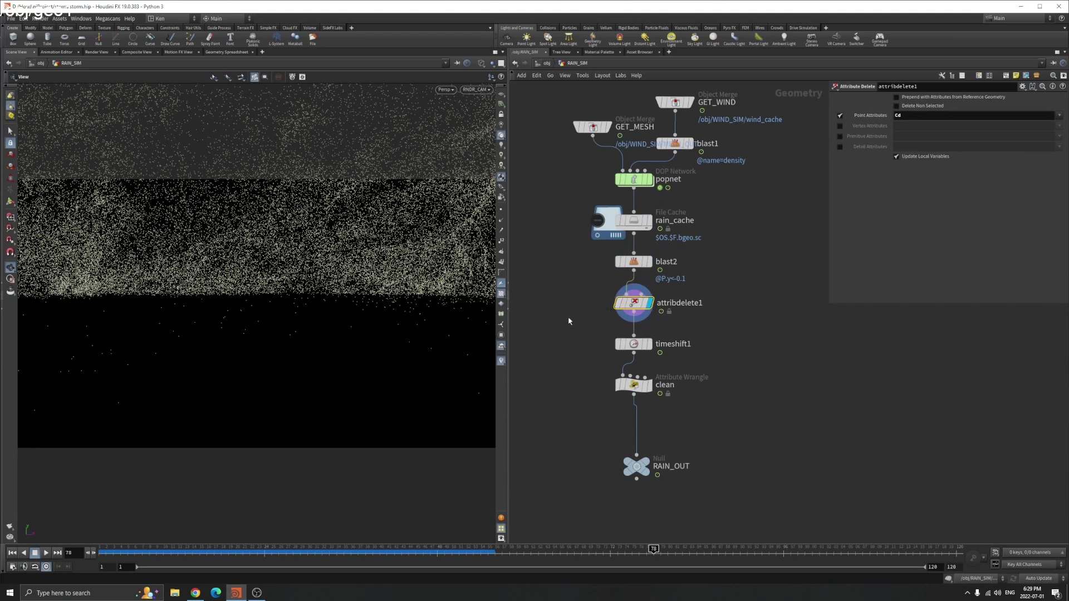
Step: Display timeshift1's output and scrub to frame 55
left_click(648, 344)
left_click(633, 344)
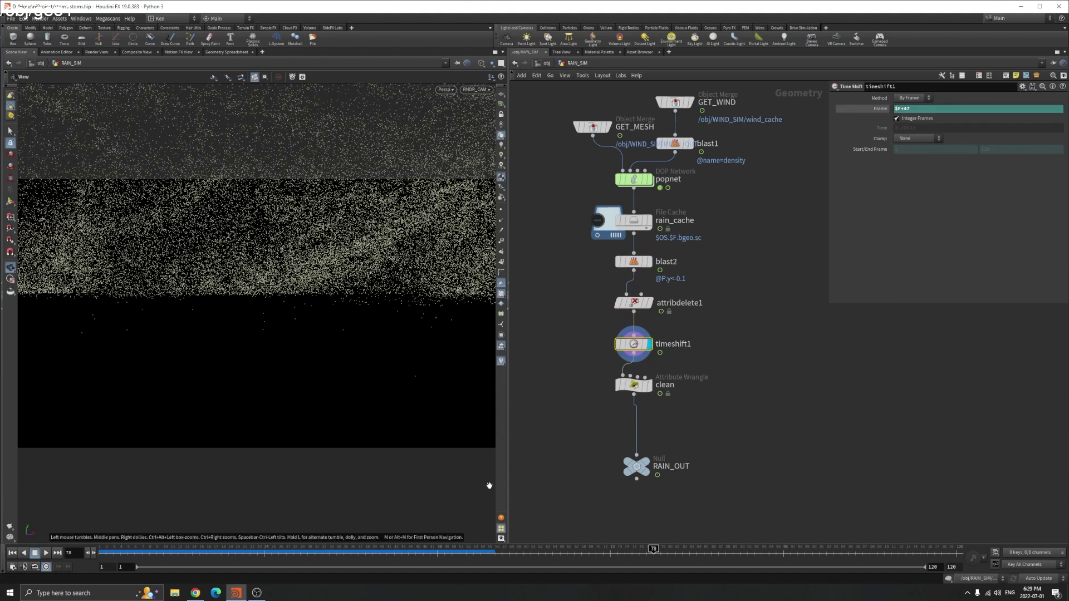
left_click_drag(118, 552, 480, 554)
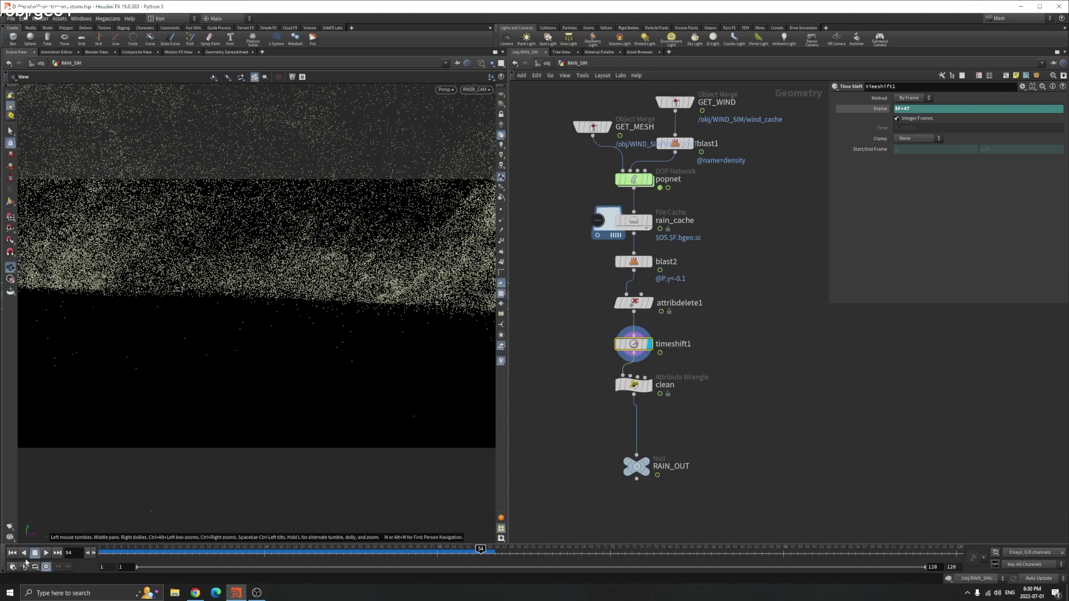
Step: Play the rain simulation off the render camera, replay it from frame 1, then stop
left_click(46, 553)
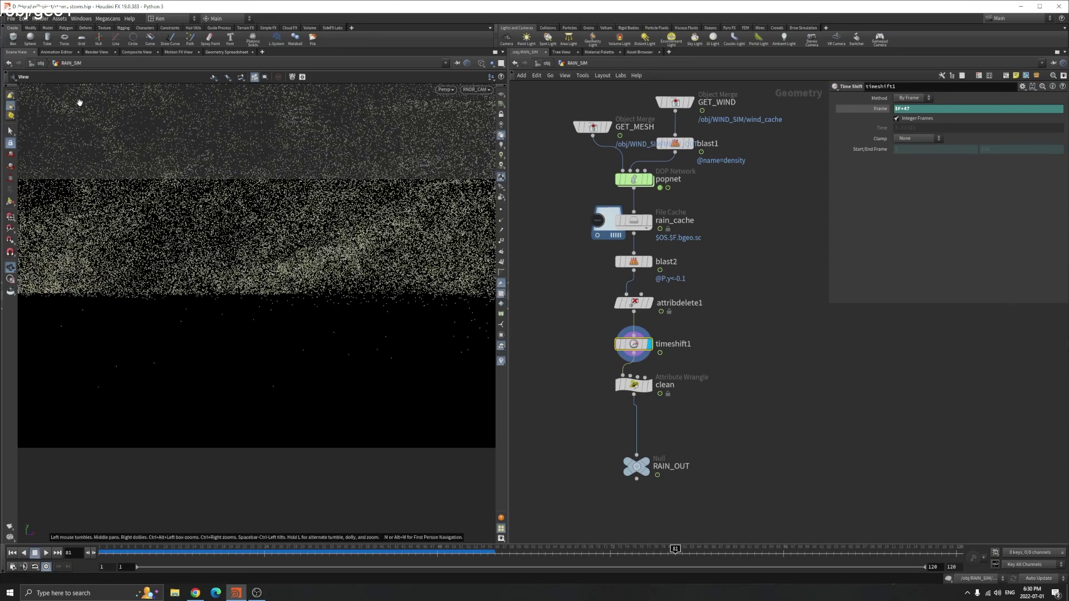
left_click(46, 553)
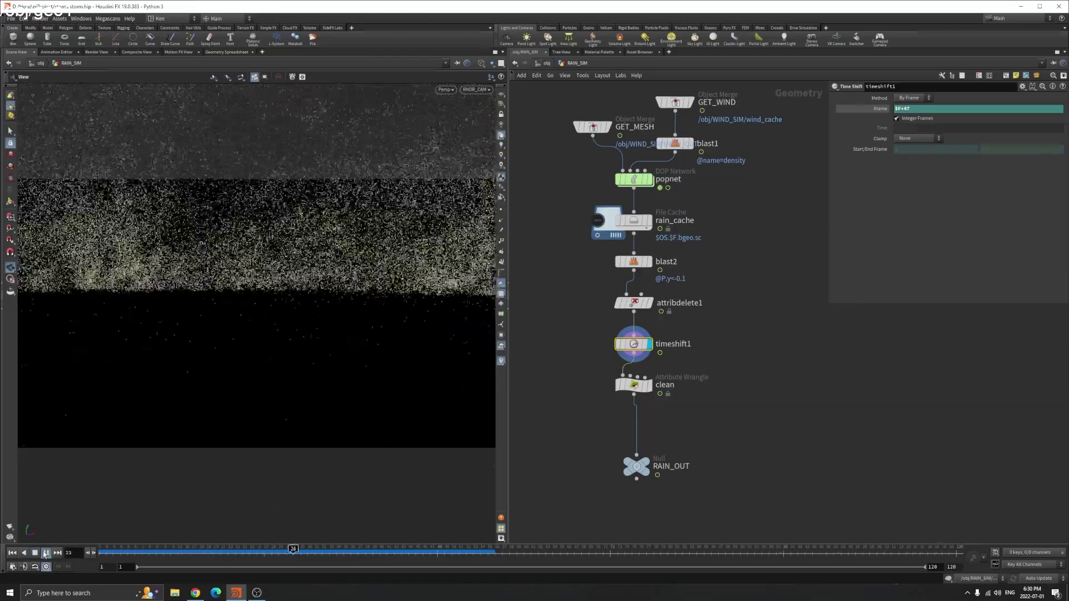
left_click_drag(58, 541, 361, 337)
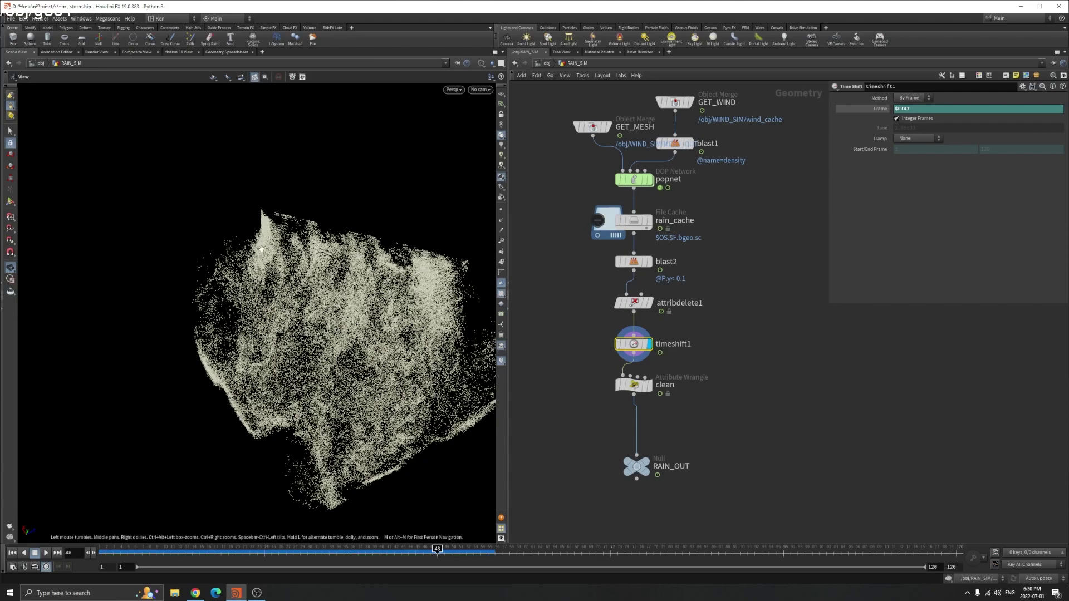
left_click(12, 553)
left_click(46, 553)
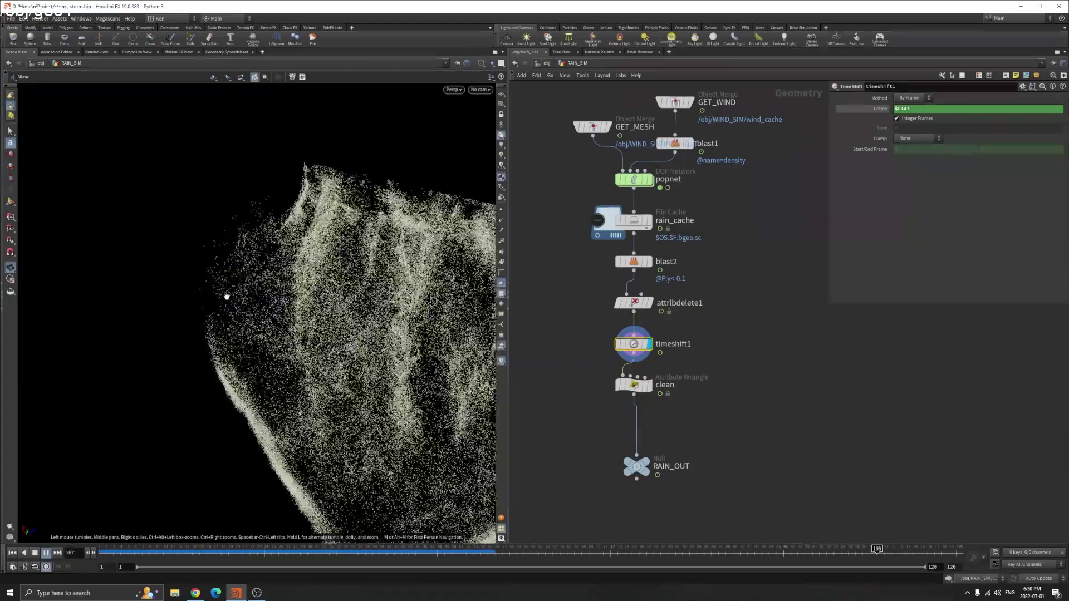
left_click(47, 553)
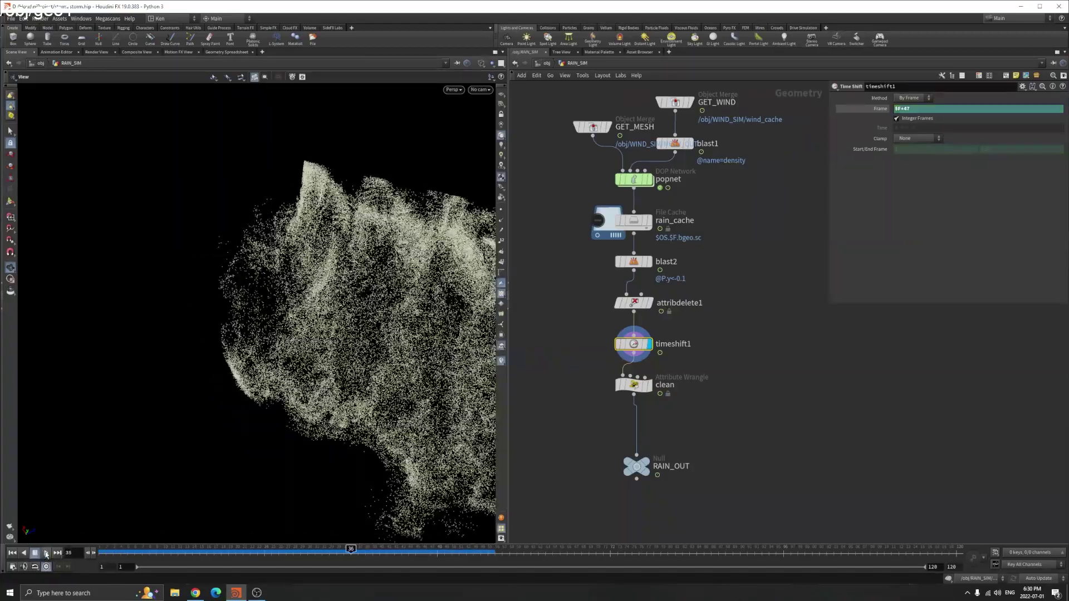
Step: Check REF_BOX's box1 (69.5 × 17.4 × 72.3), then go back inside RAIN_SIM
left_click(545, 64)
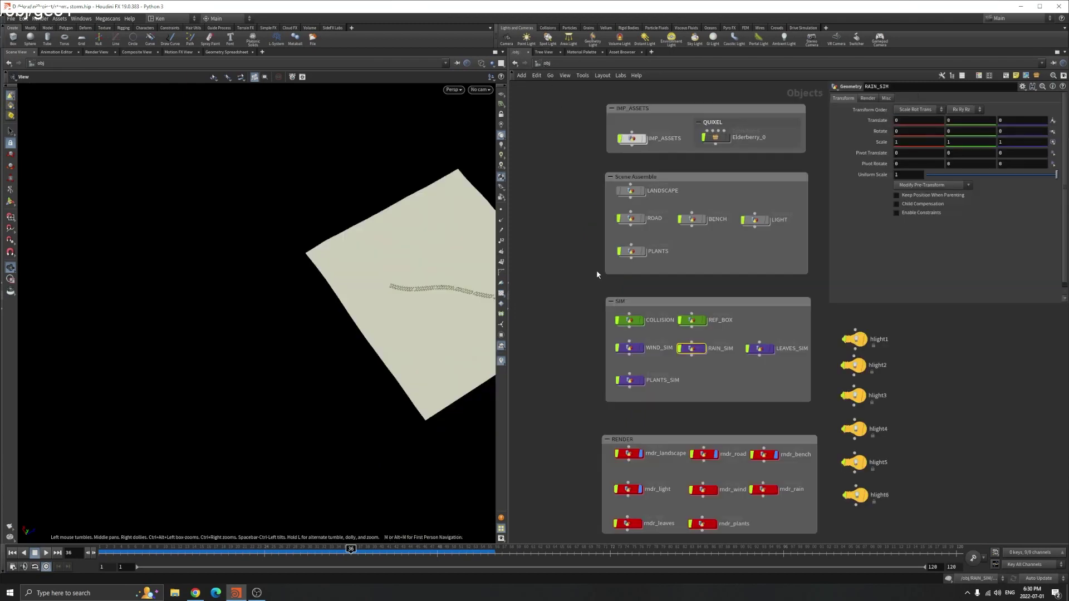
double_click(690, 321)
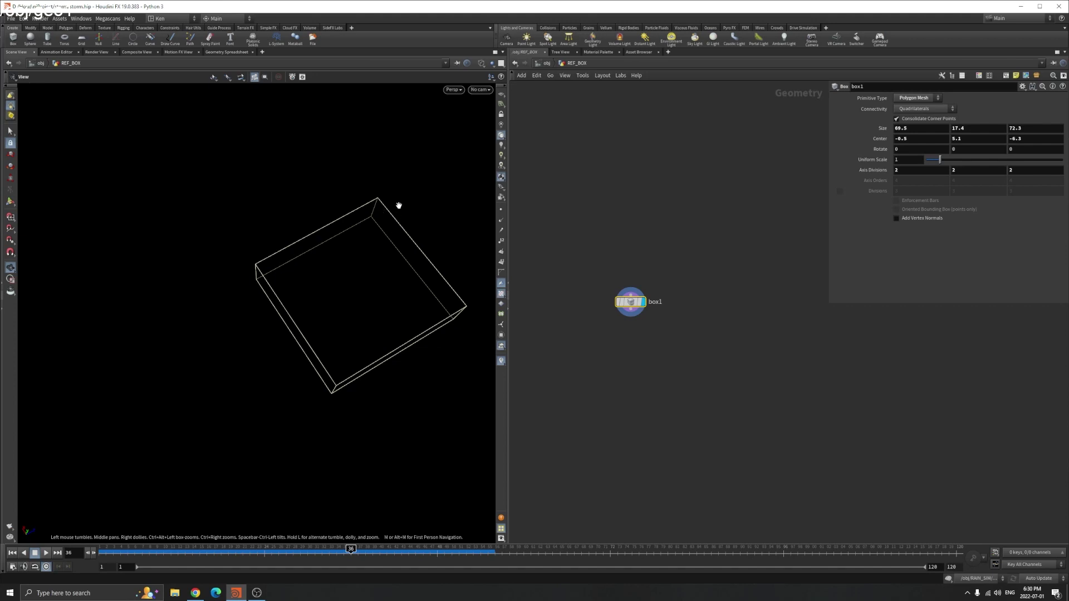
left_click(553, 63)
double_click(692, 348)
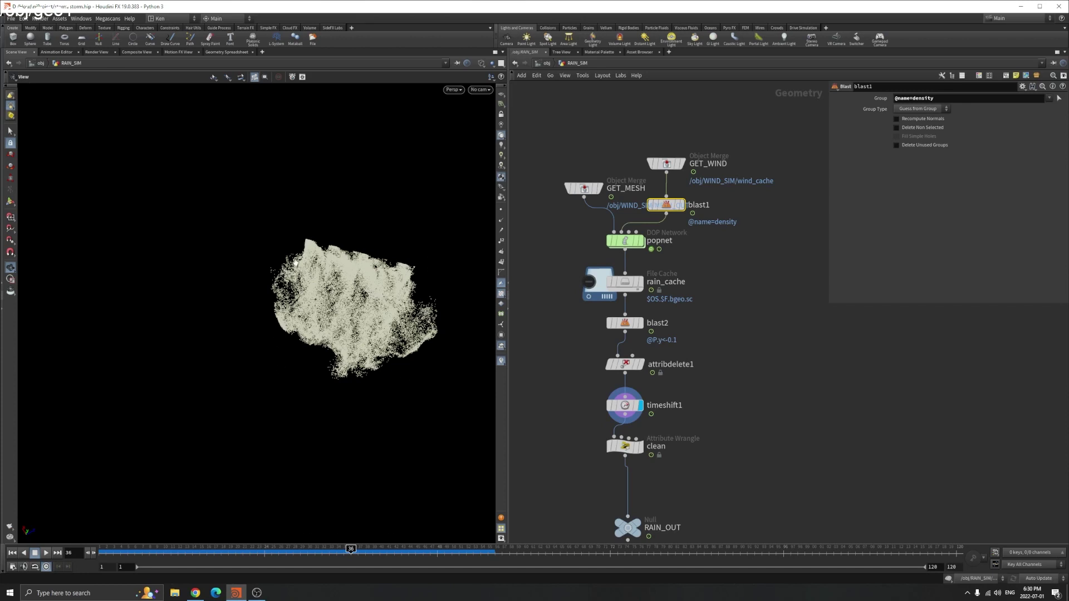
Step: Orbit the rain point cloud and scrub from frame 5 to frame 92
left_click_drag(281, 262, 272, 239)
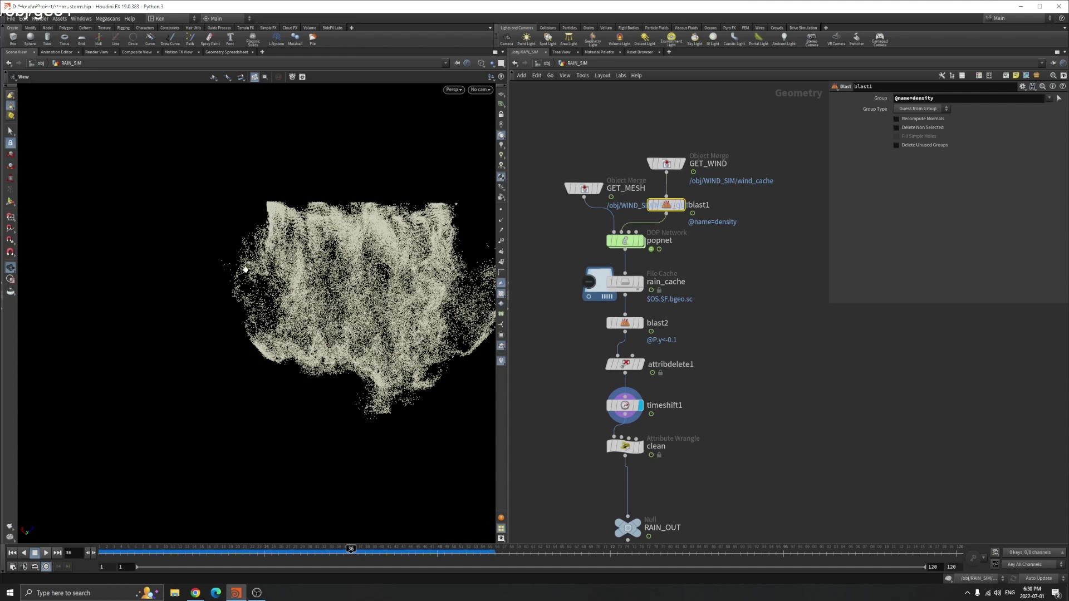
left_click_drag(274, 261, 290, 271)
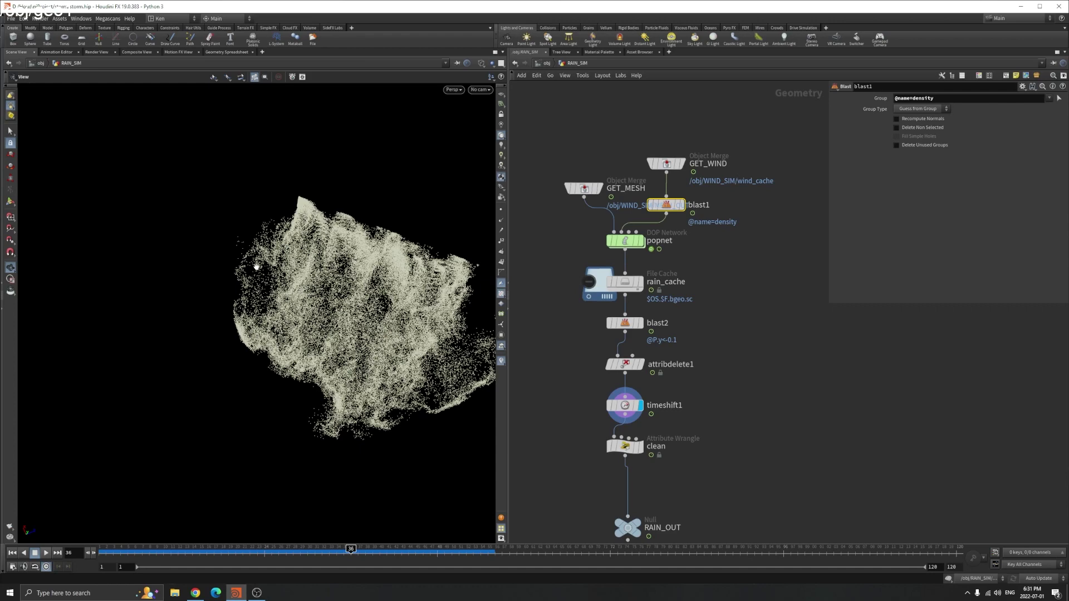
left_click_drag(257, 266, 357, 434)
left_click(130, 553)
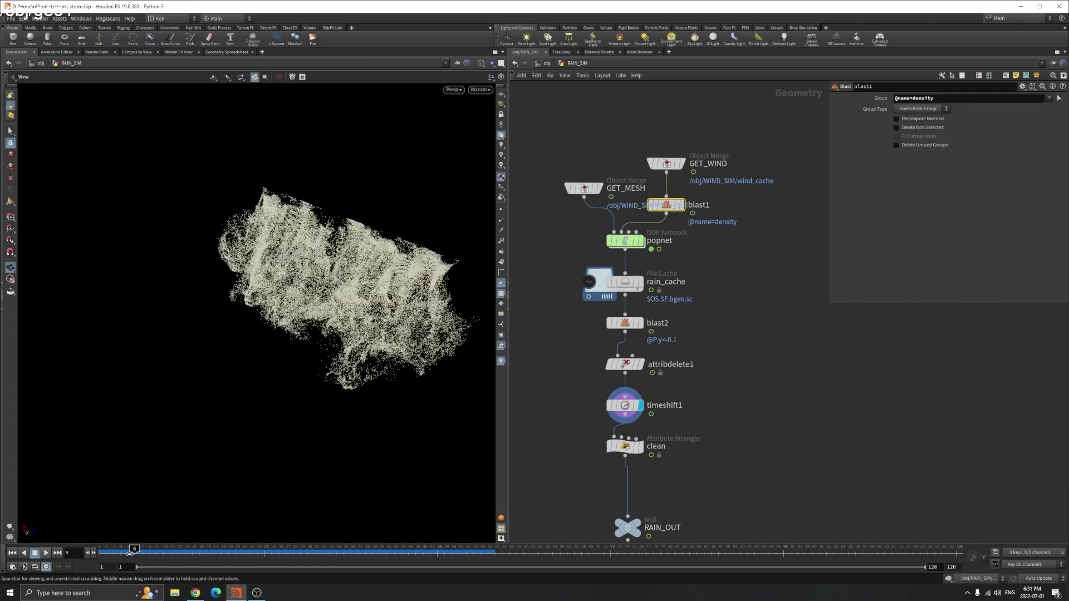
left_click_drag(130, 553, 804, 551)
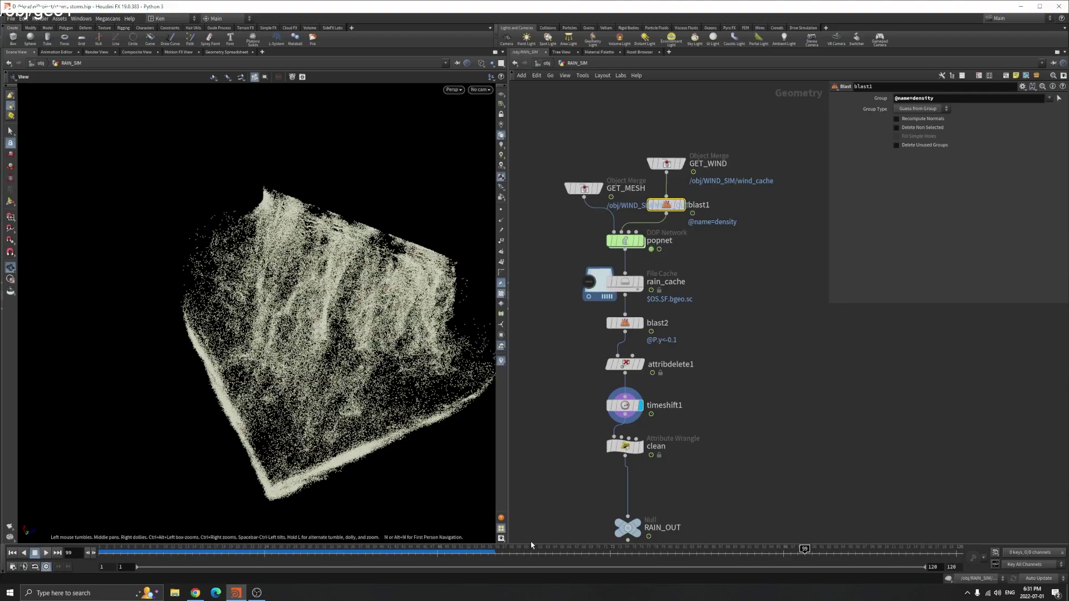
left_click_drag(532, 551, 913, 551)
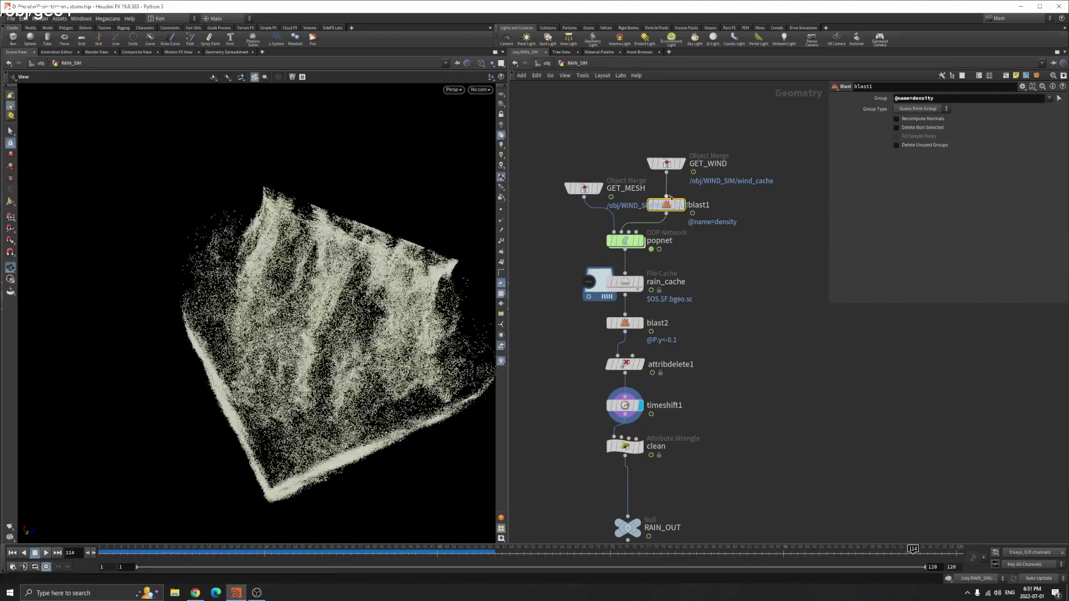
Step: View the rain from low and high angles, then scrub from the start to frame 120
left_click_drag(234, 278, 401, 400)
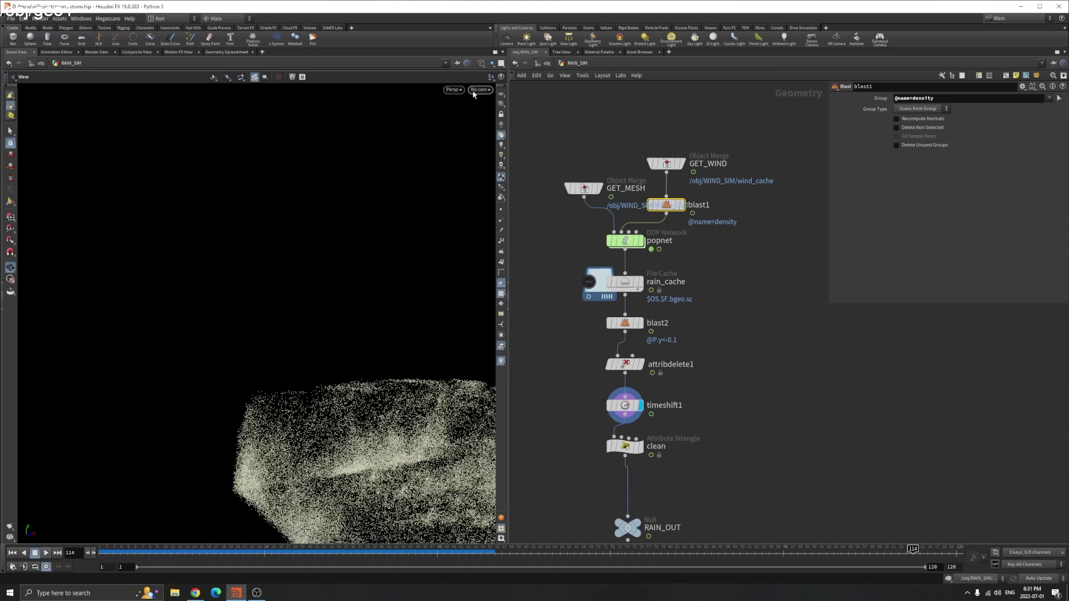
left_click_drag(367, 250, 347, 288)
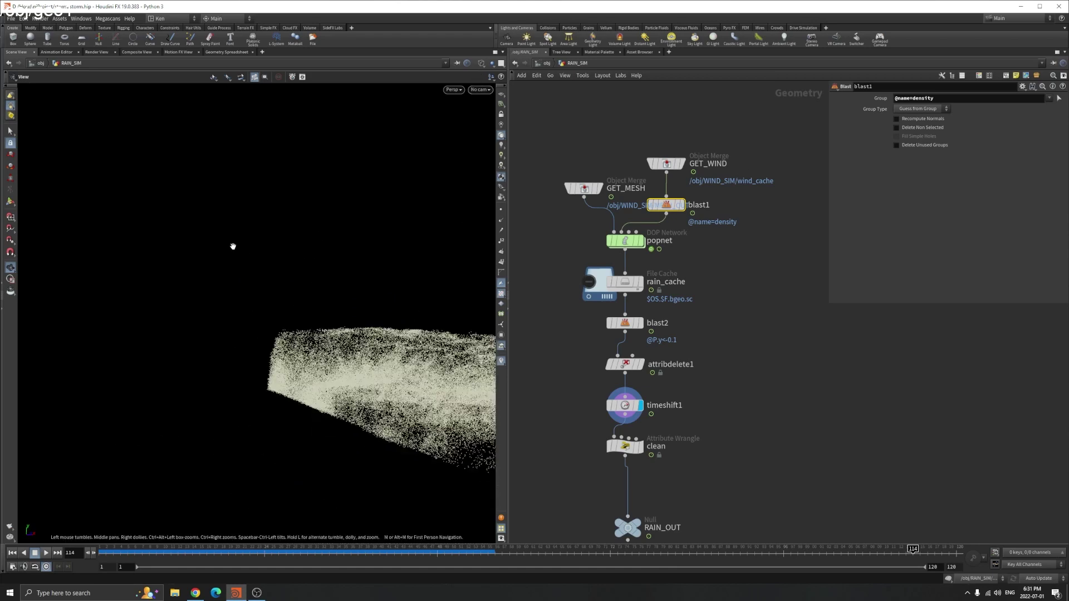
left_click_drag(234, 245, 256, 262)
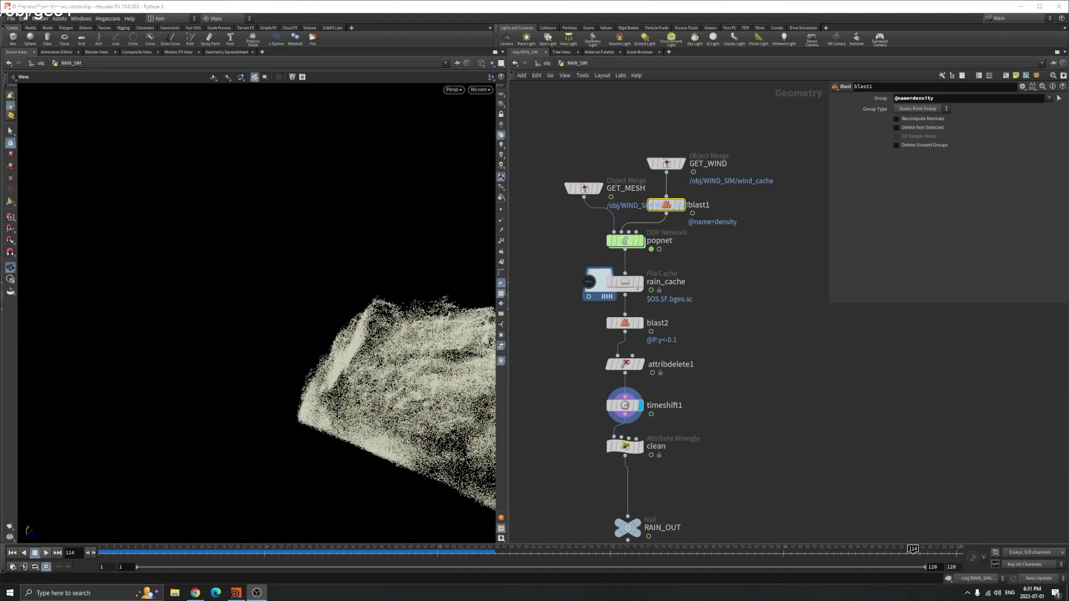
left_click_drag(420, 289, 387, 290)
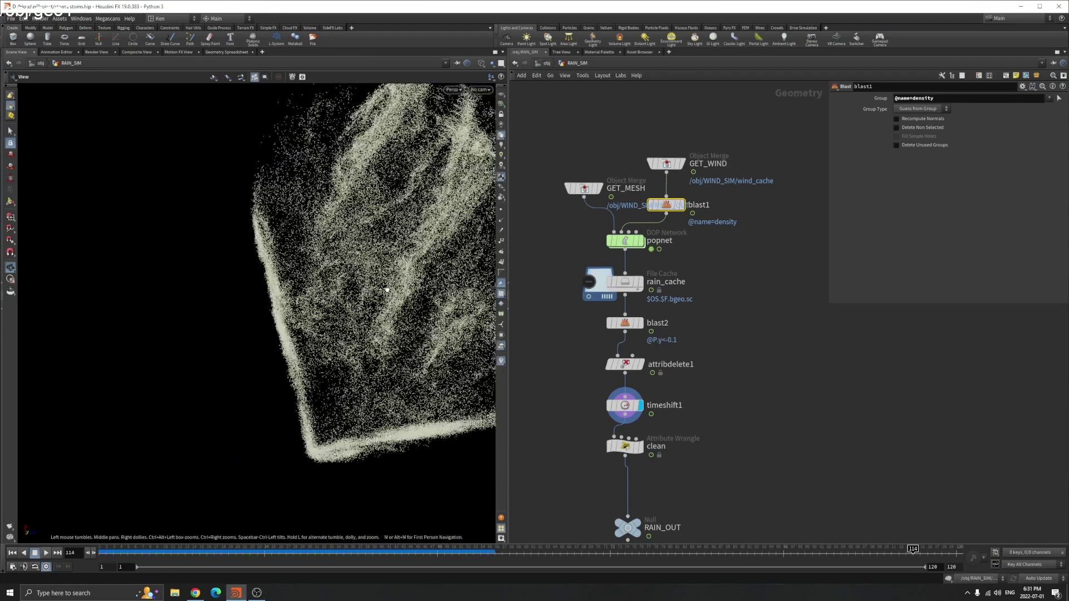
left_click(146, 550)
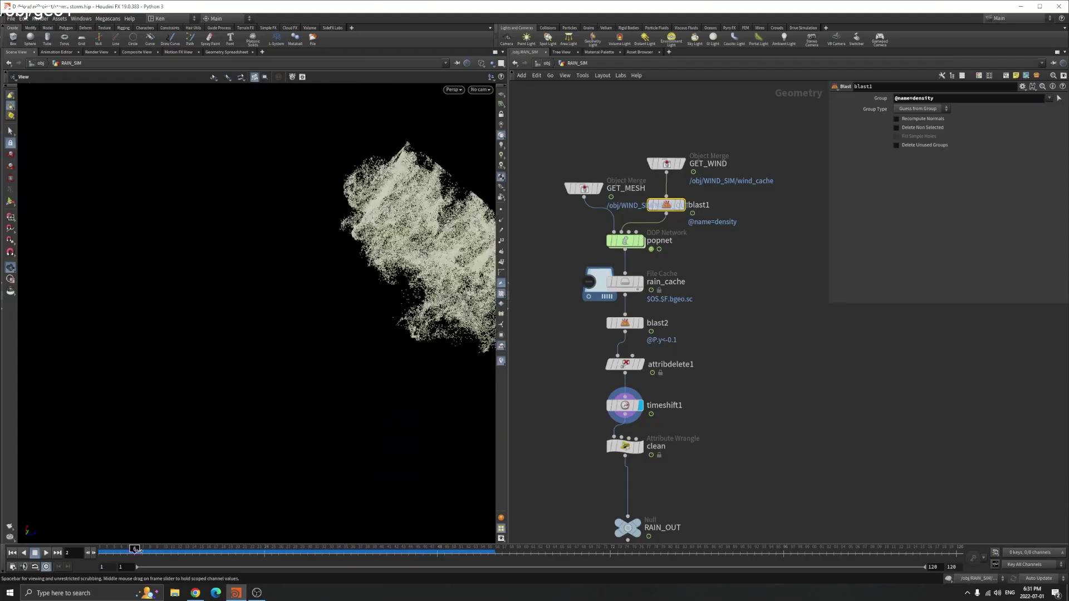
left_click_drag(135, 550, 957, 551)
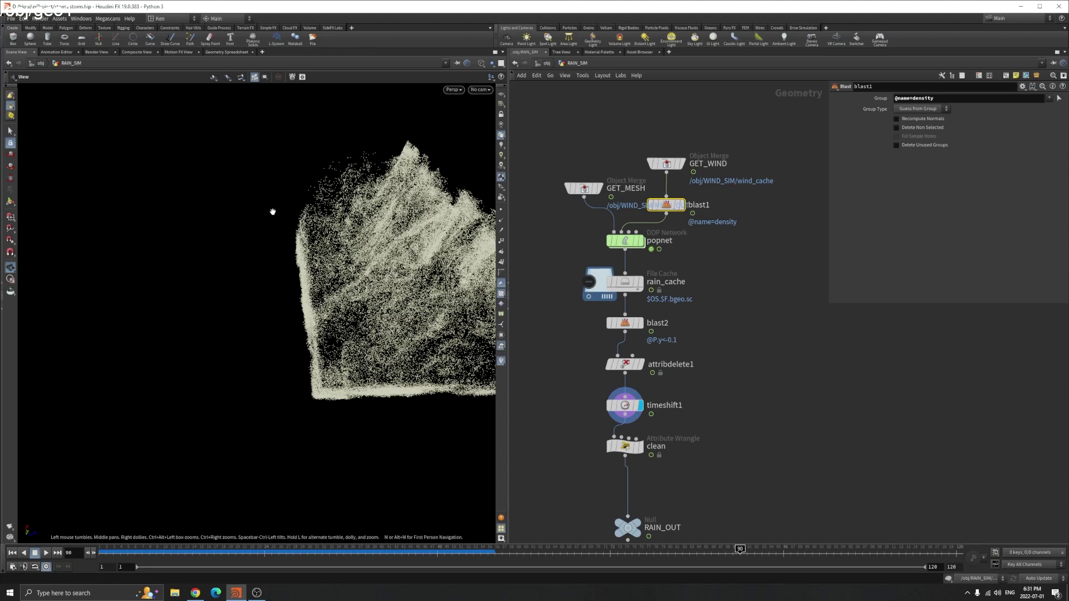
Step: Orbit the particle cloud, scrub around frame 82–120, then play and stop at frame 47
left_click_drag(302, 230, 245, 184)
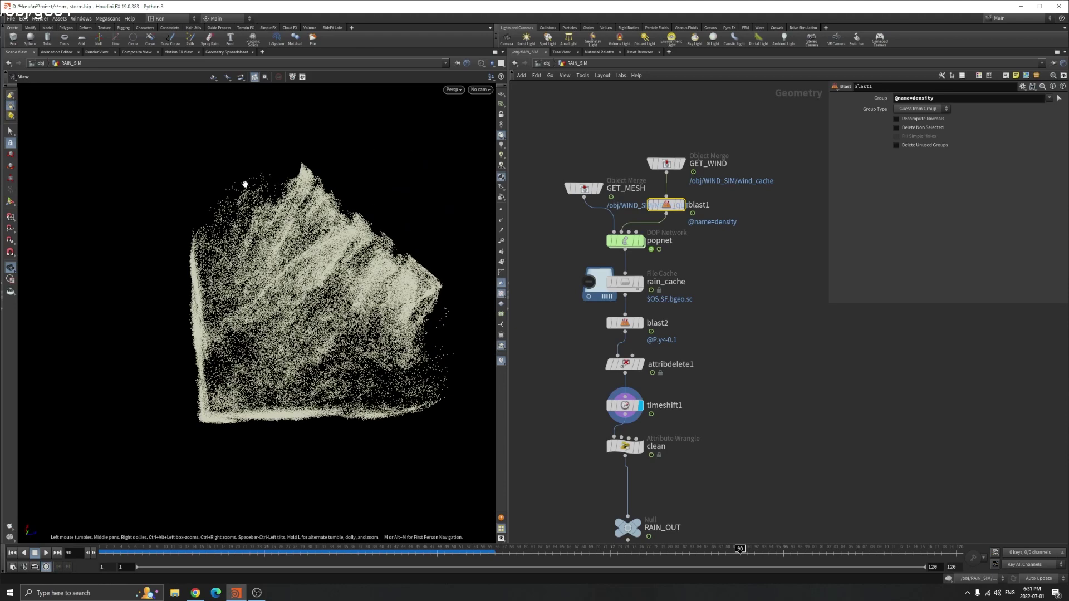
left_click_drag(740, 550, 826, 552)
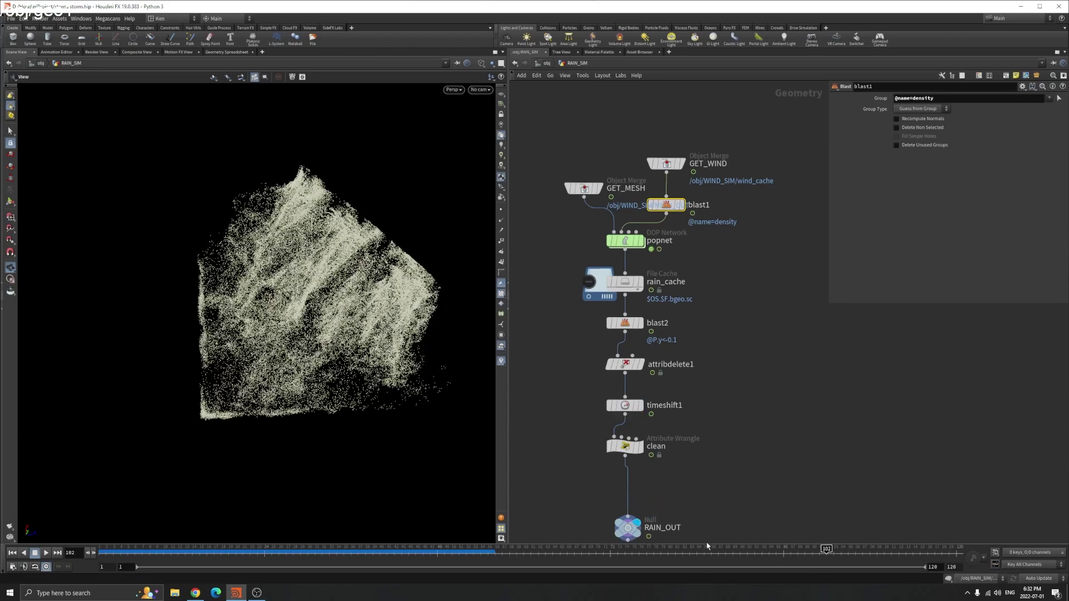
left_click_drag(682, 550, 956, 551)
left_click(46, 553)
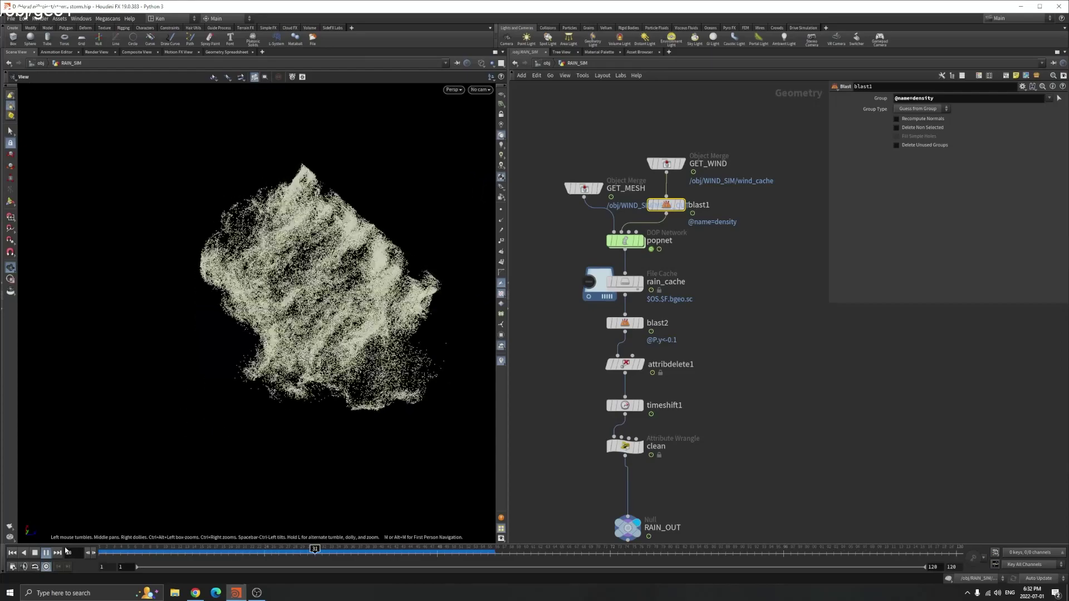
left_click(48, 553)
Step: Select the clean wrangle and widen its parameter panel to read the velocity term
left_click(624, 446)
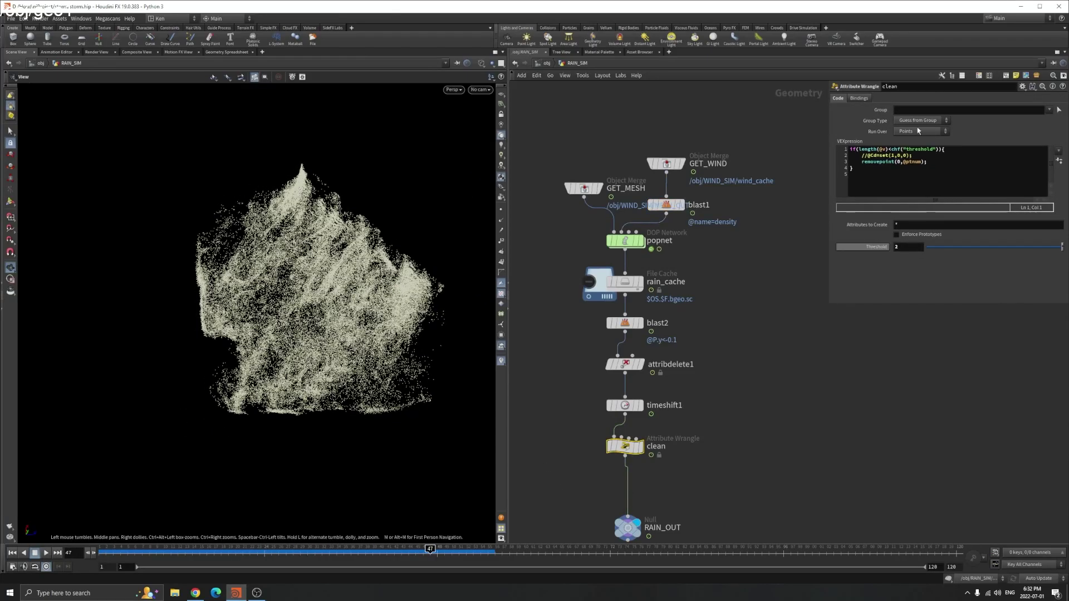
left_click_drag(828, 162, 775, 164)
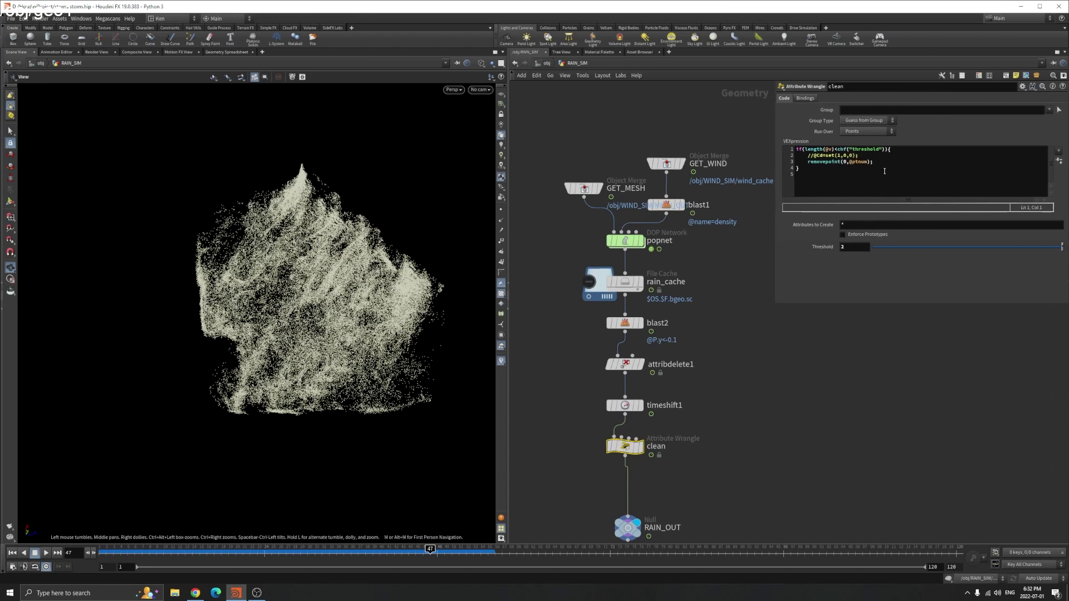
left_click(826, 149)
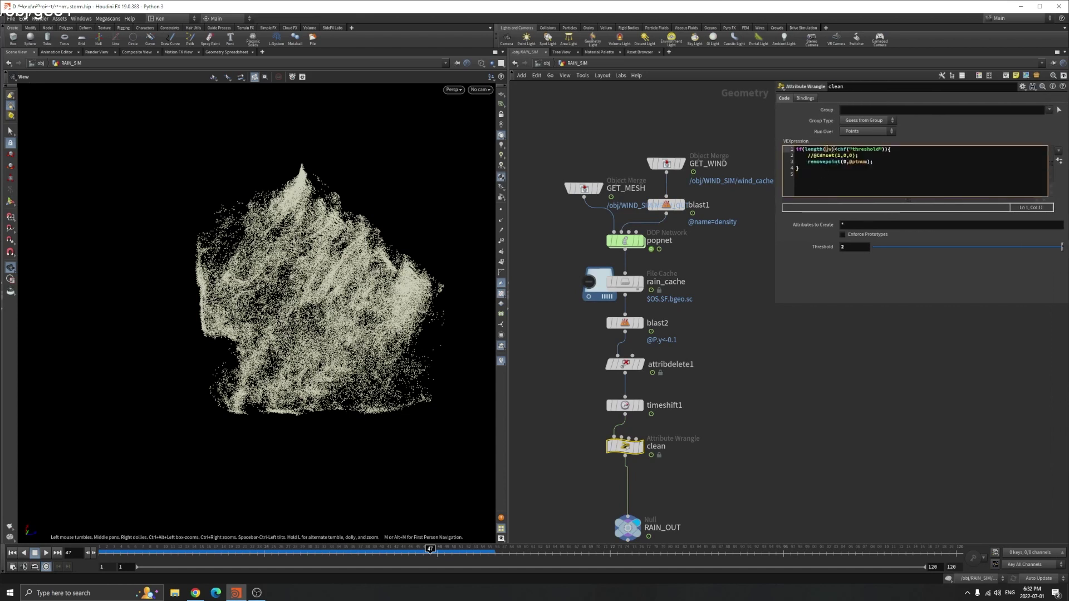
Step: Display timeshift1 and filter the point spreadsheet to the v velocity columns
left_click(641, 405)
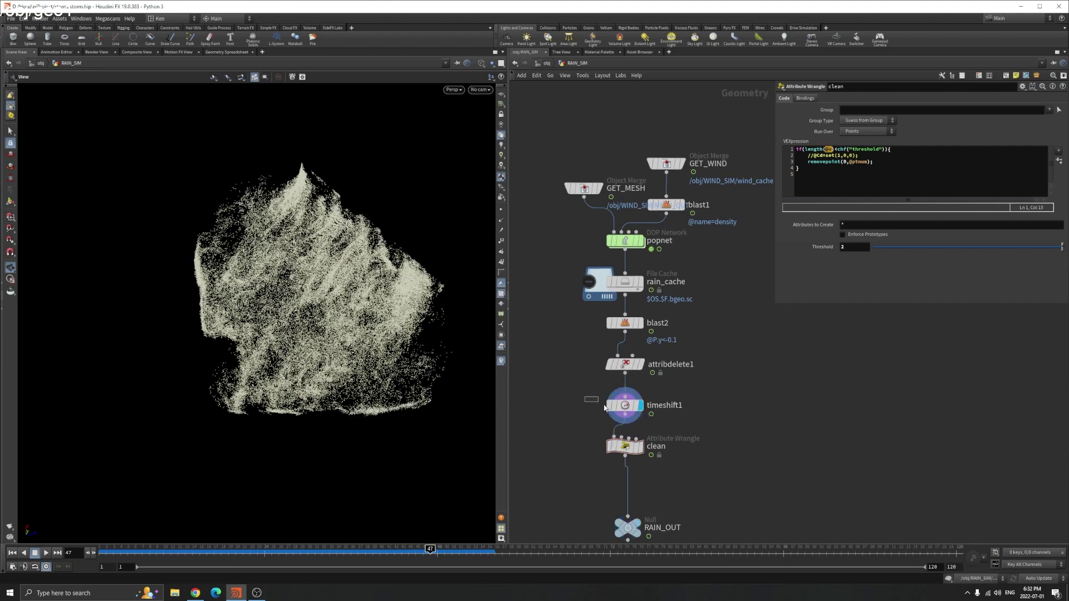
left_click(227, 51)
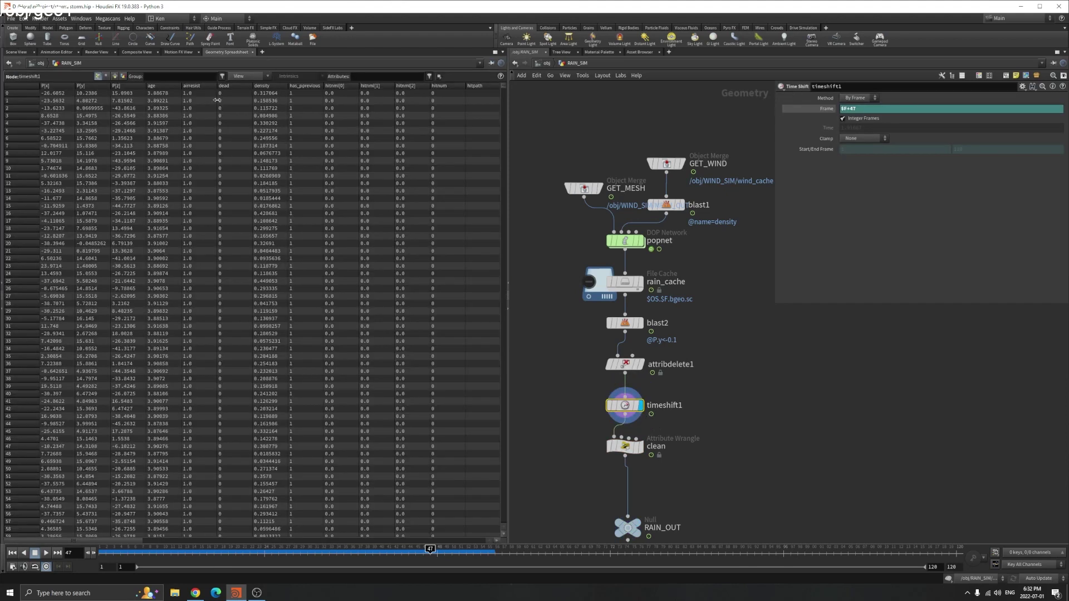
left_click(356, 77)
type("v")
key("Return")
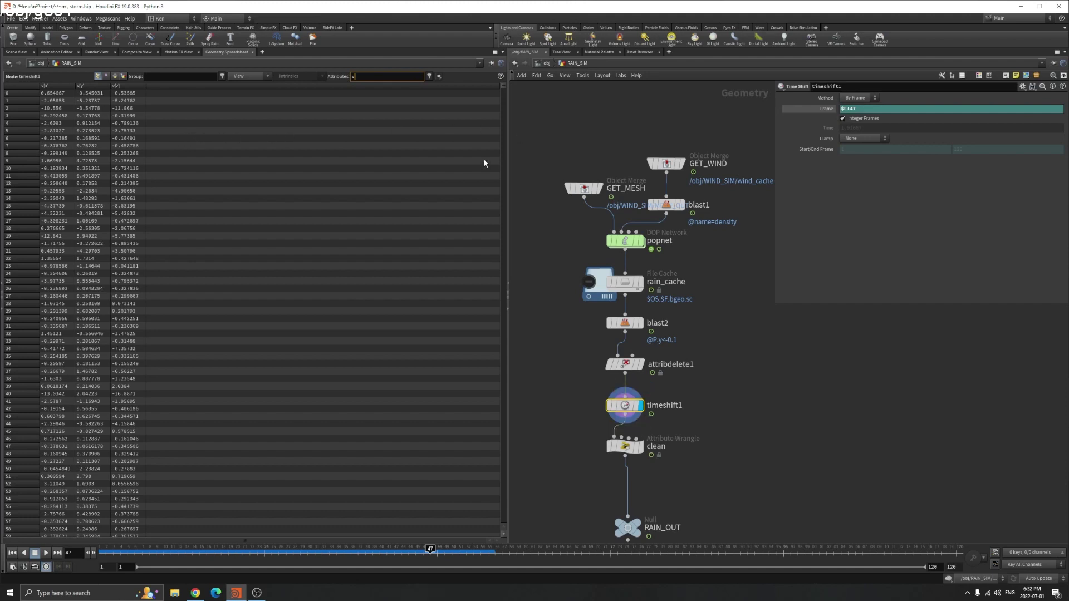
Step: Inspect the clean wrangle's point data and code, then bring RAIN_OUT into view
left_click(625, 446)
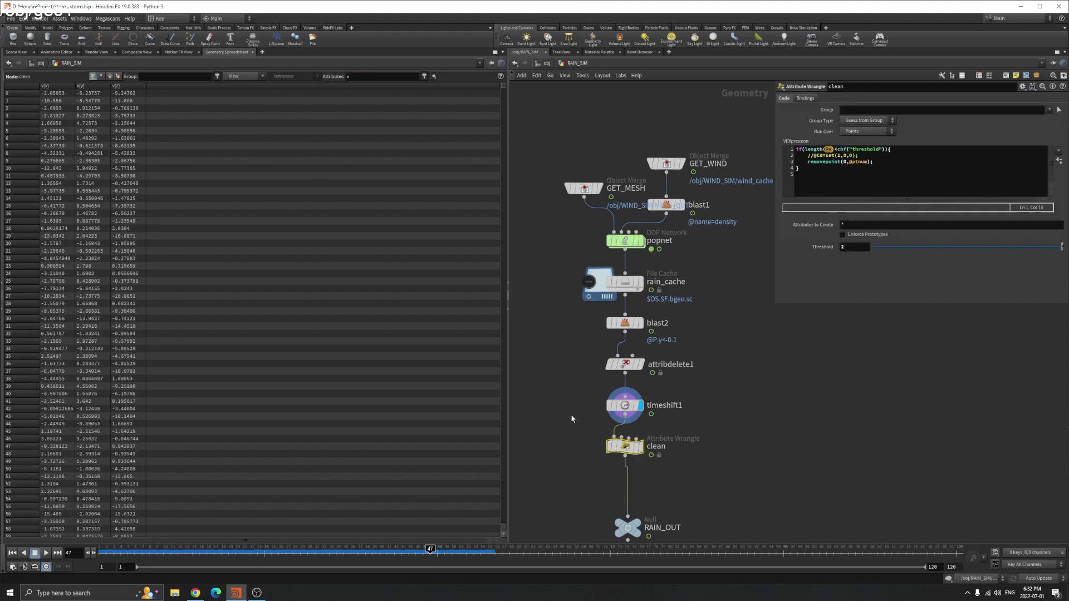
left_click(825, 150)
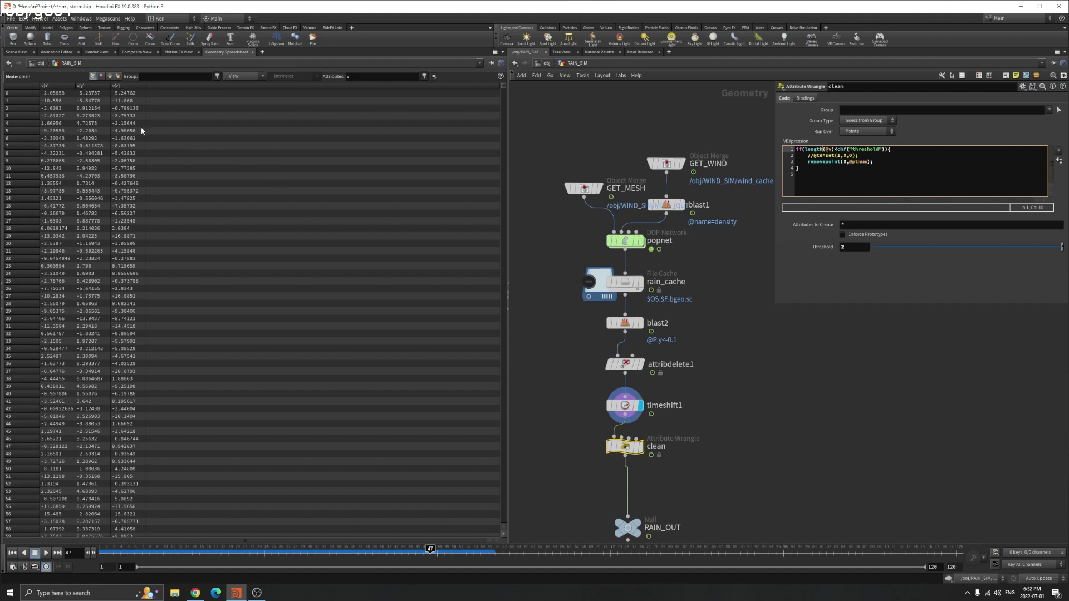
scroll(678, 425, "up", 3)
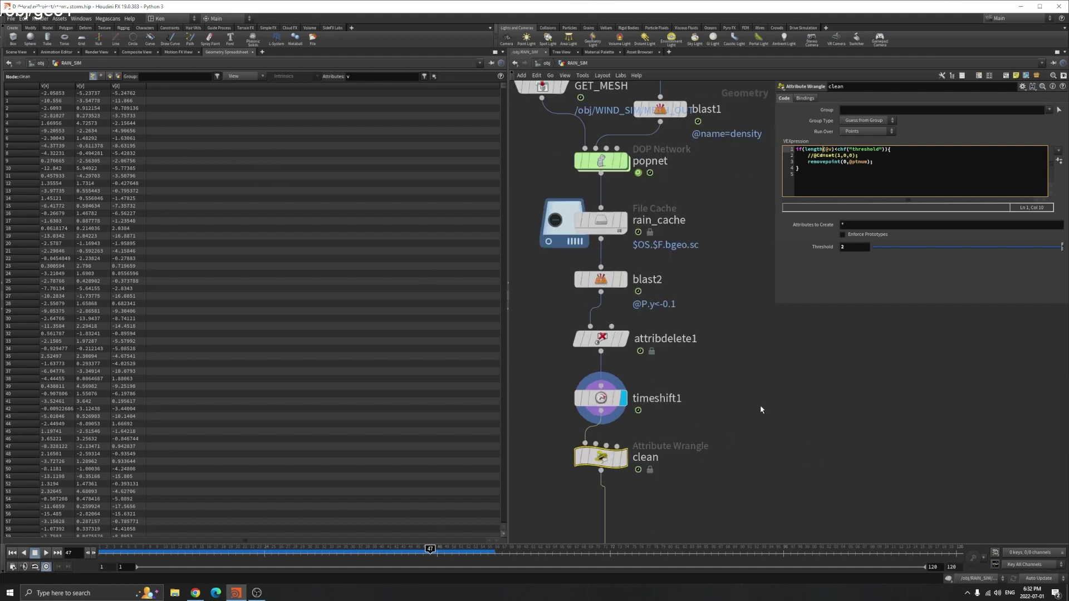
middle_click_drag(760, 410, 765, 359)
left_click(848, 446)
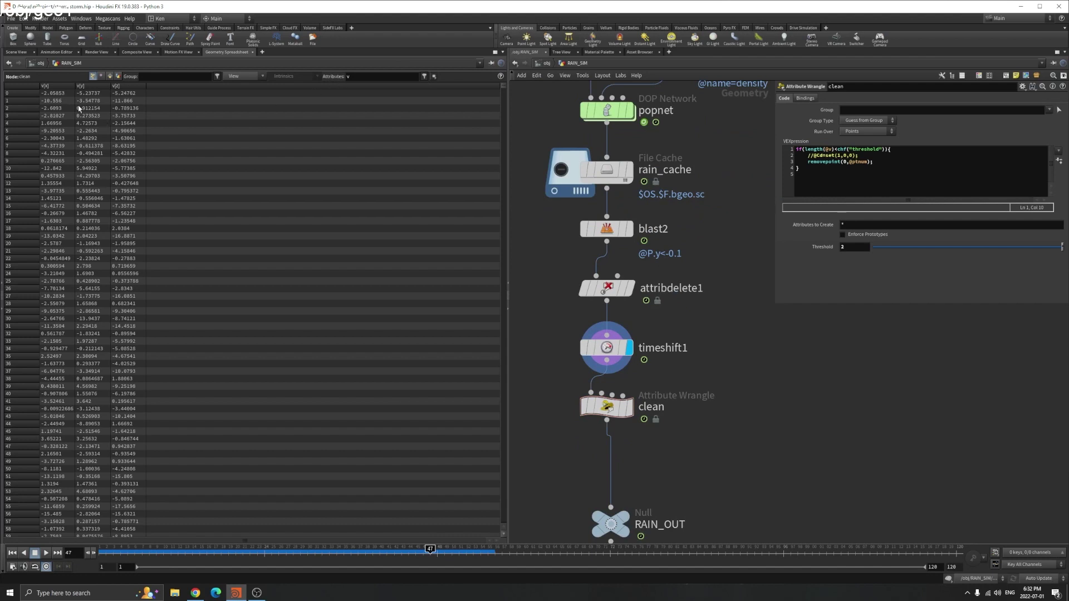
key("Tab")
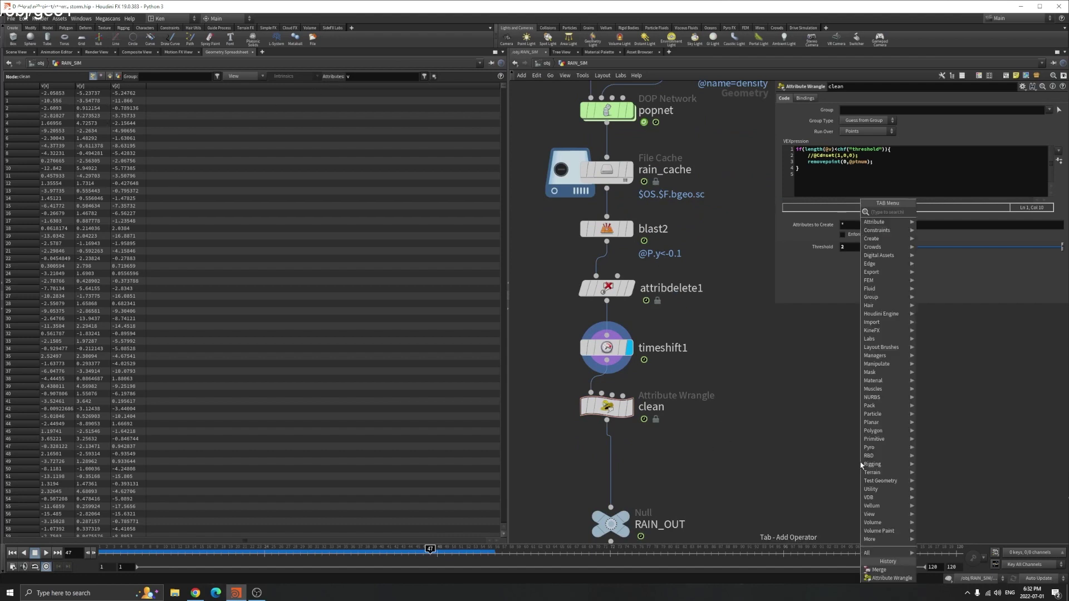
type("wrangle")
key("Return")
left_click(858, 462)
left_click_drag(615, 365, 840, 446)
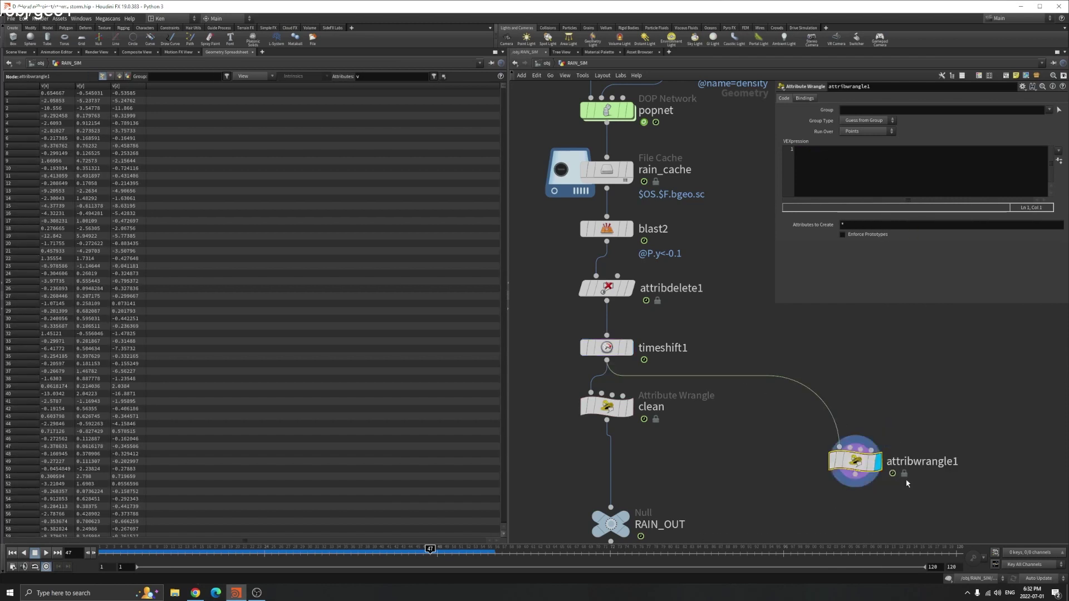
left_click(867, 170)
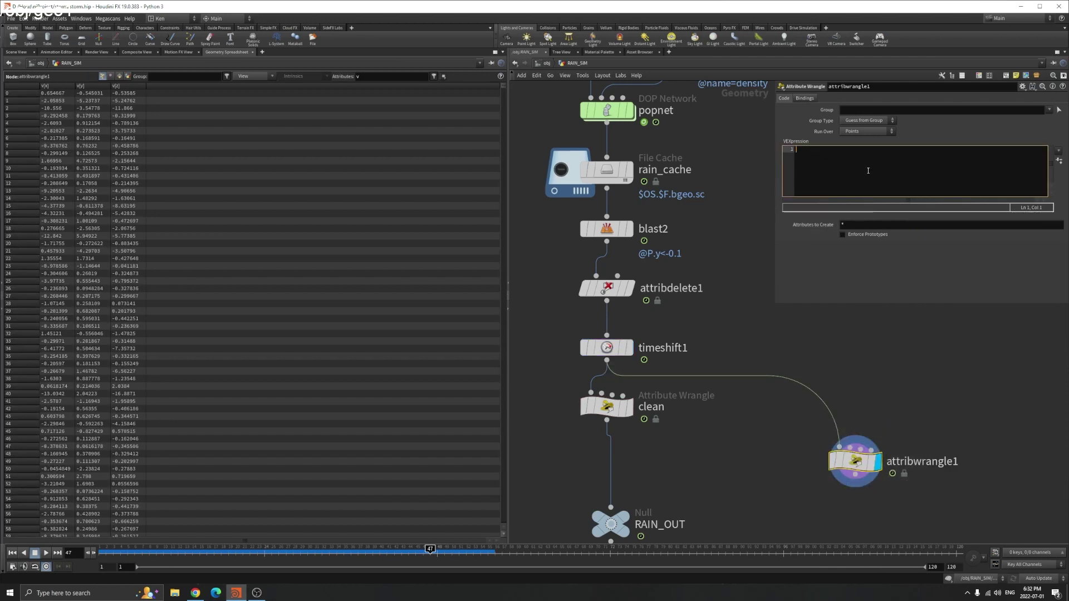
type("@speed = length()")
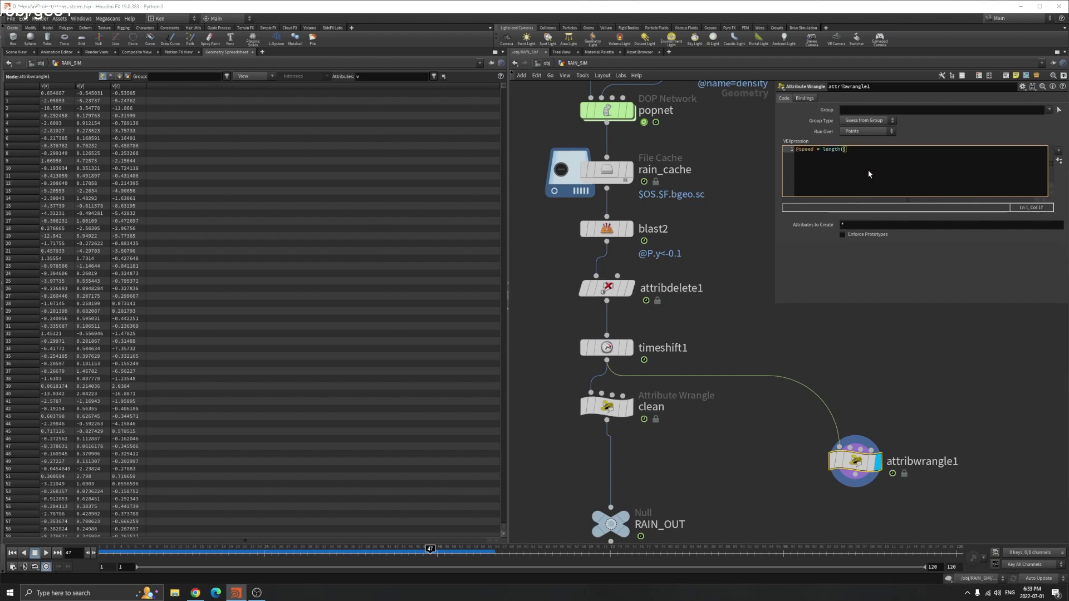
type("@v);")
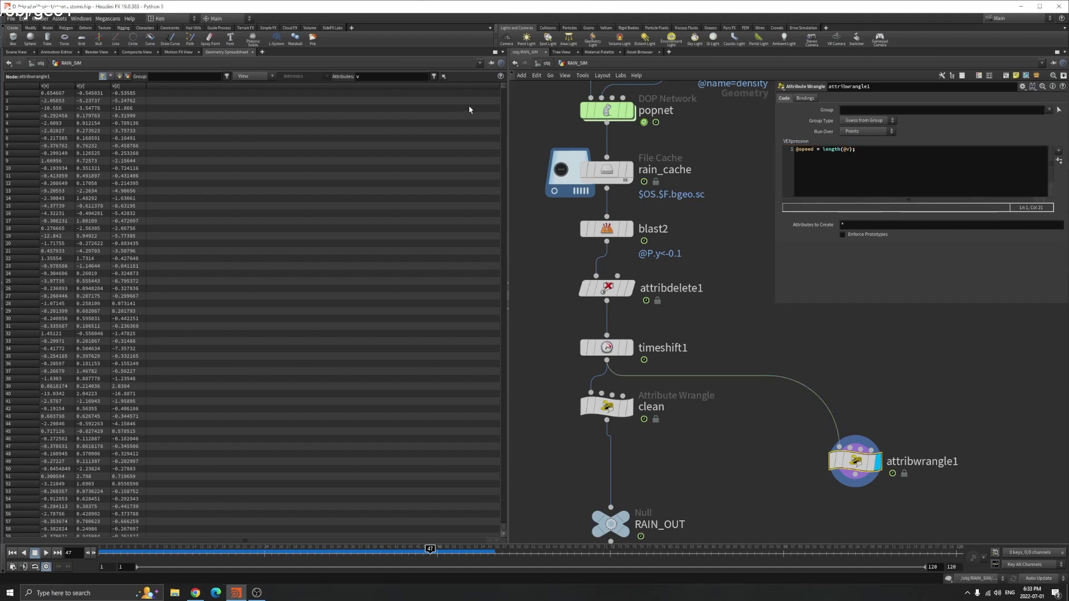
Step: Add speed to the spreadsheet's attribute filter and sort points fastest first
left_click(372, 76)
type("speed")
key("Return")
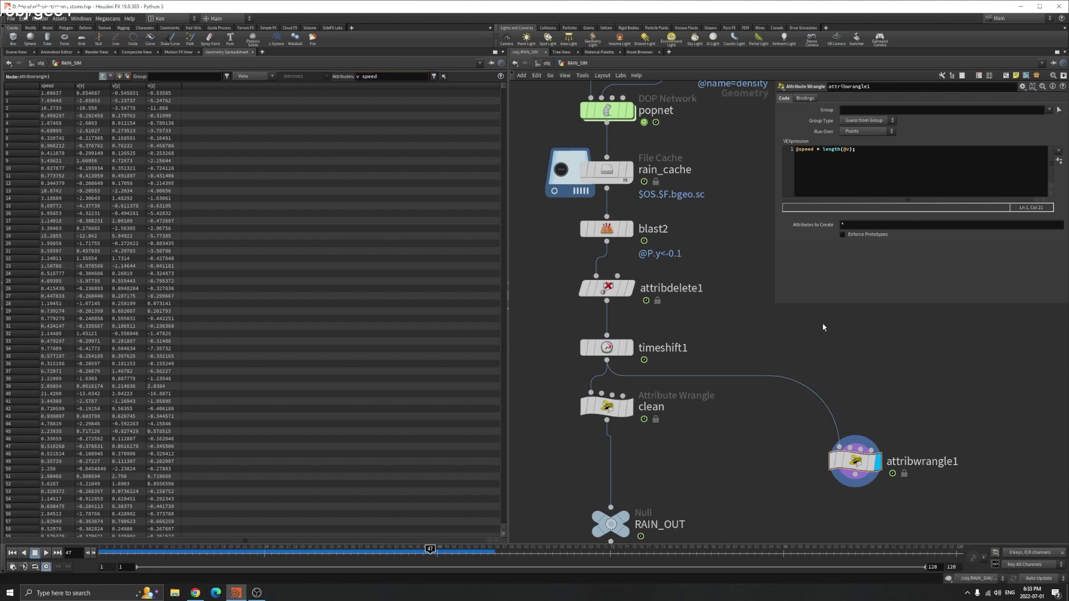
left_click(49, 87)
left_click(55, 86)
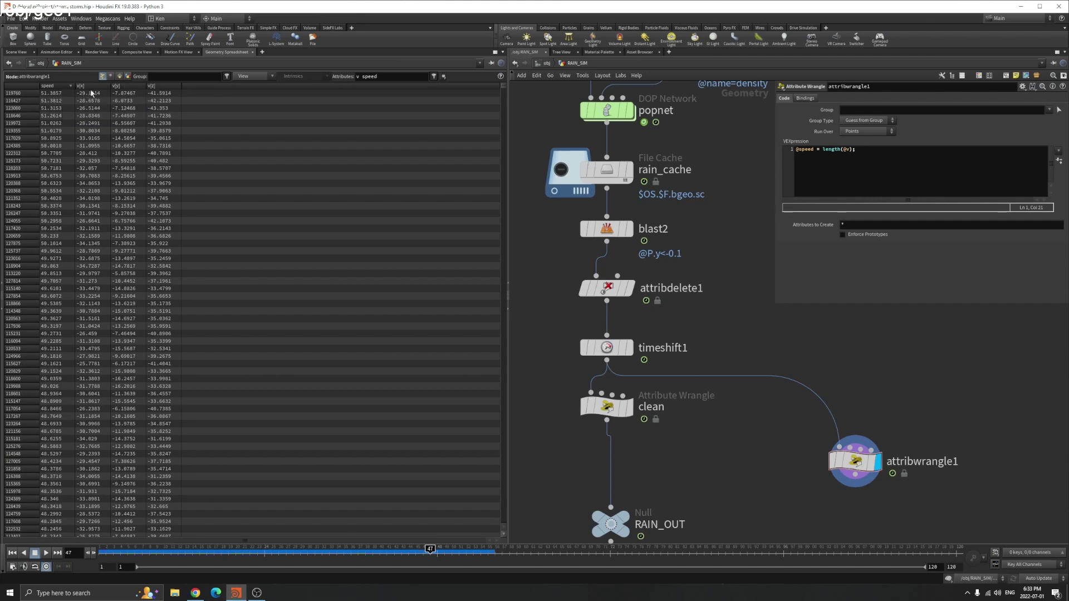
Step: Scroll through the sorted speeds, from about 51.38 down to 0, then go up to obj
left_click_drag(503, 90, 444, 161)
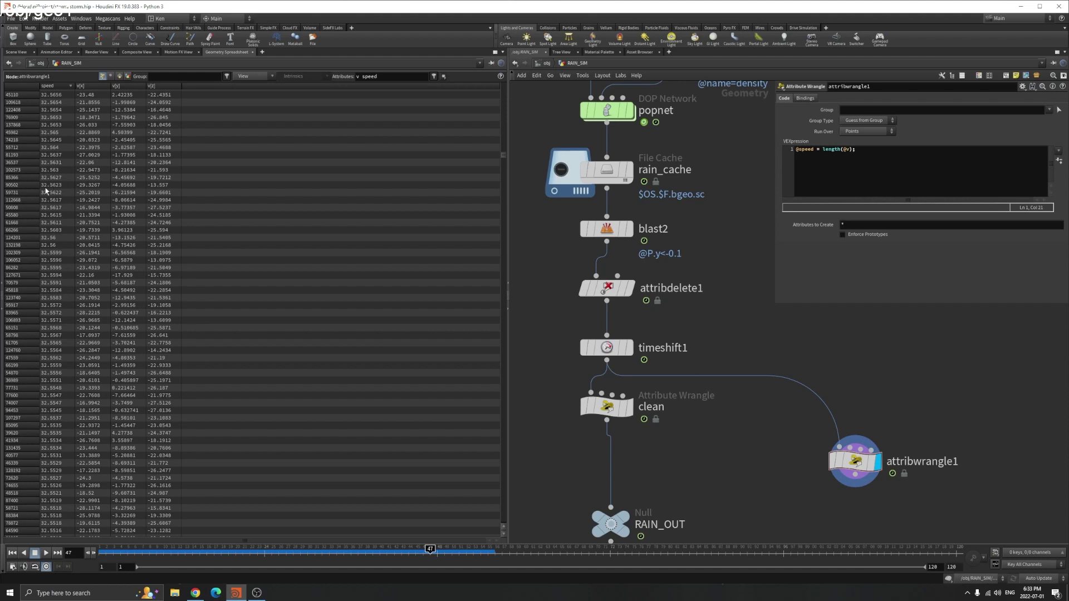
left_click_drag(501, 159, 499, 505)
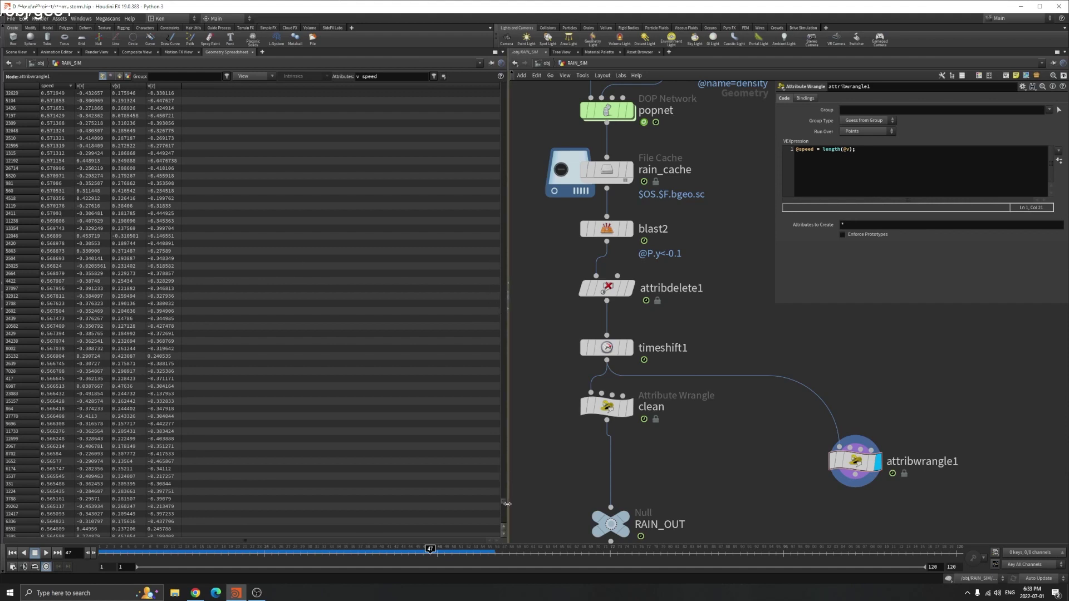
left_click_drag(503, 506, 487, 85)
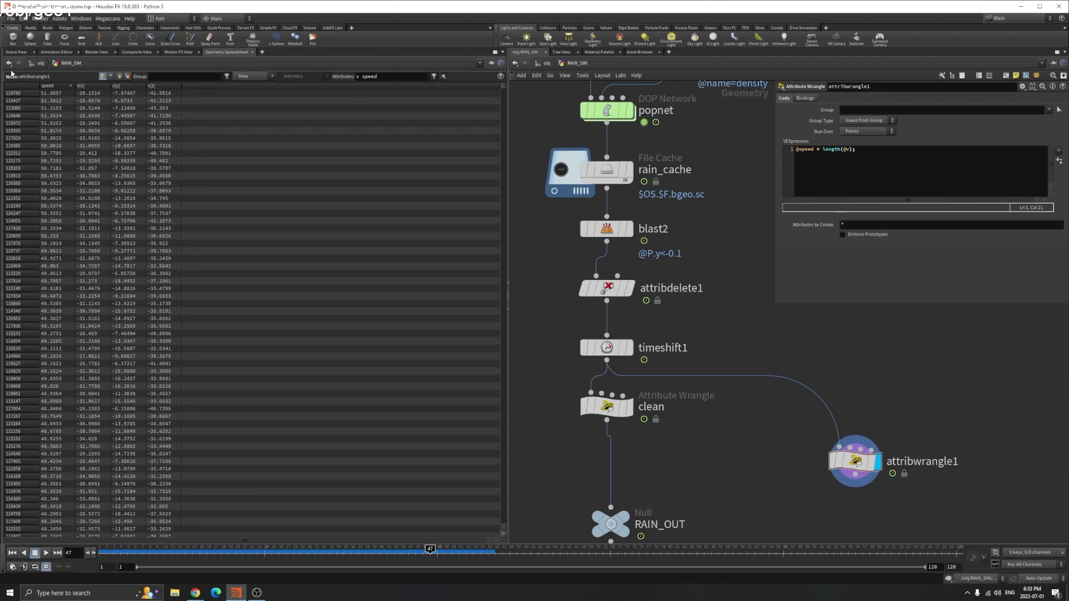
left_click(41, 63)
Step: Return into RAIN_SIM in the Scene View and review attribwrangle1's length(@v) expression
double_click(691, 348)
left_click(19, 52)
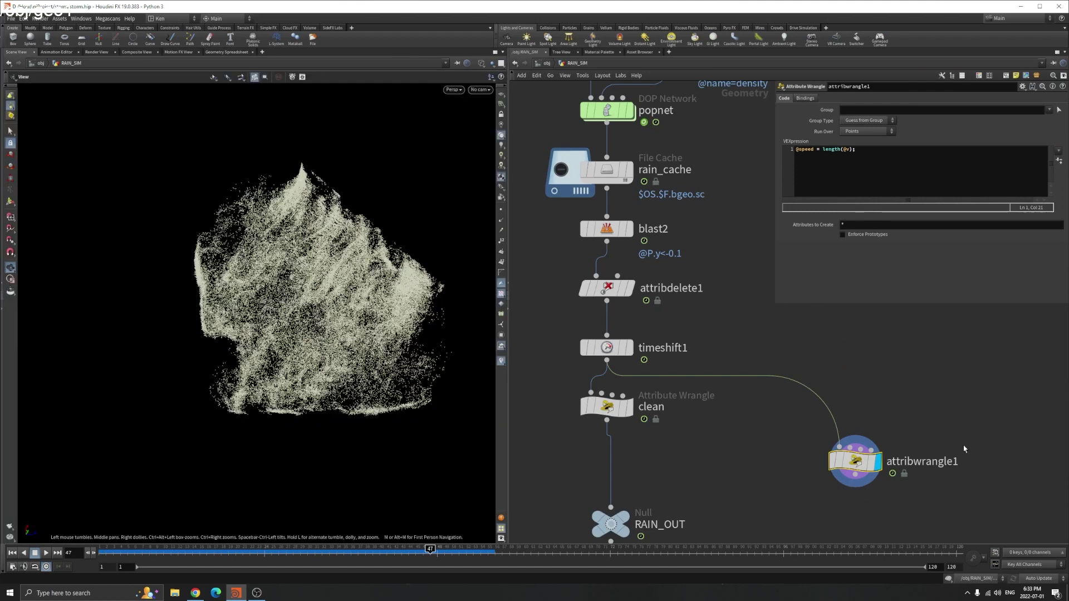
left_click(802, 155)
left_click_drag(856, 150, 805, 157)
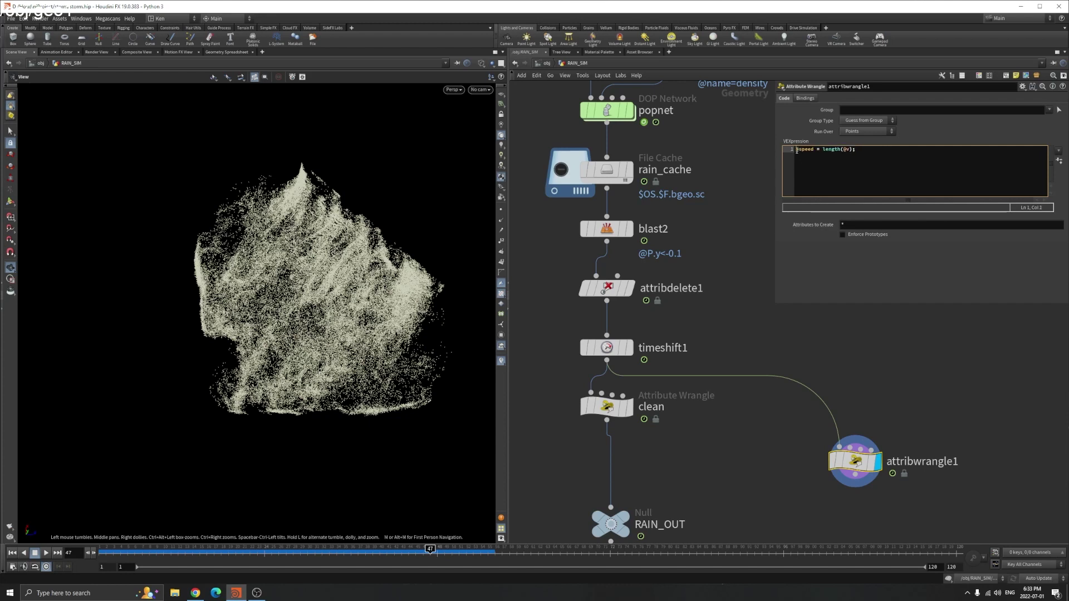
left_click(891, 388)
Step: Delete the test attribwrangle1 node and display the clean wrangle's output
left_click_drag(926, 515, 823, 423)
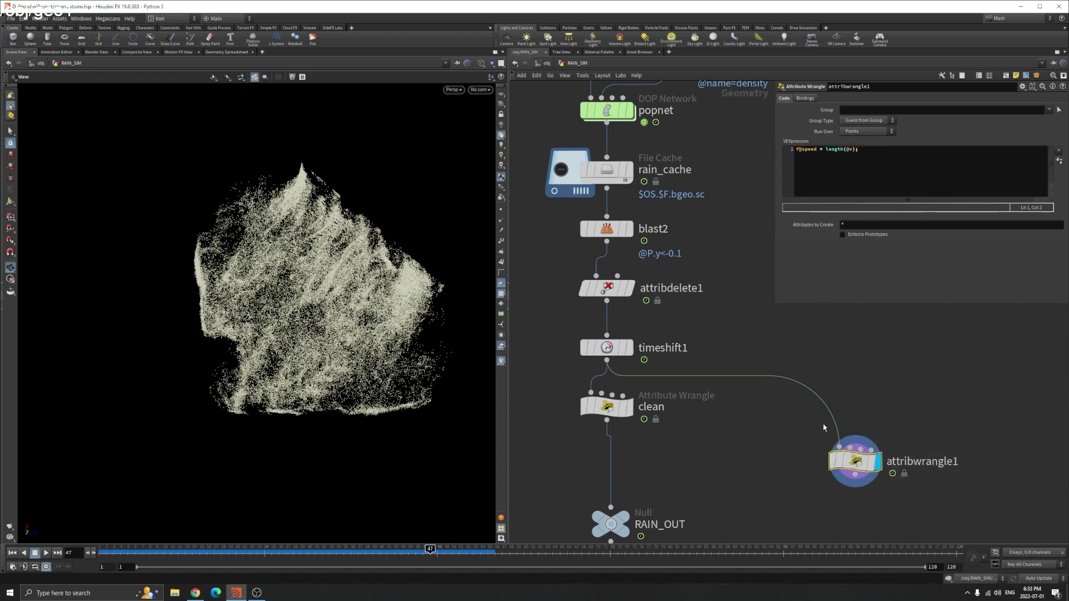
key("Delete")
left_click(630, 407)
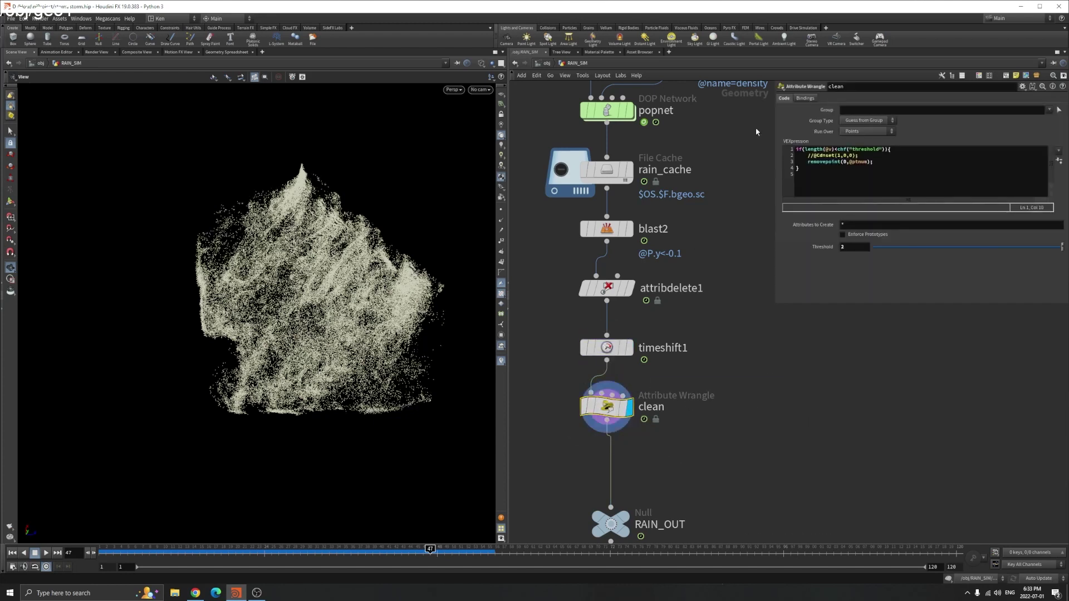
Step: Review clean's length, Threshold and removepoint code, then scrub to about frame 91
left_click_drag(805, 149, 825, 149)
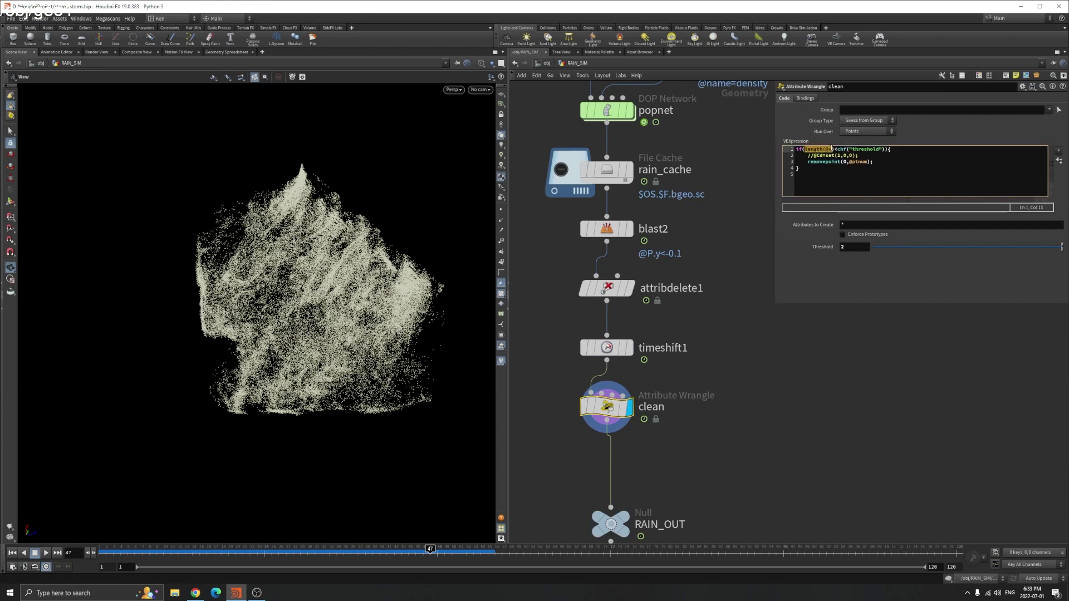
left_click(805, 149)
left_click_drag(805, 149, 881, 151)
left_click(843, 247)
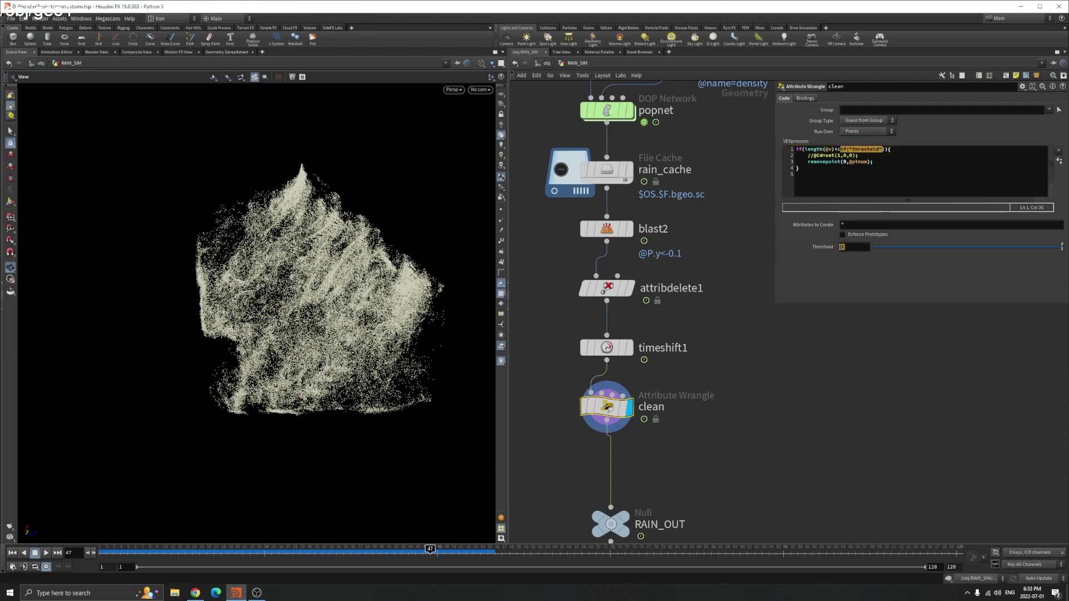
left_click_drag(808, 162, 862, 165)
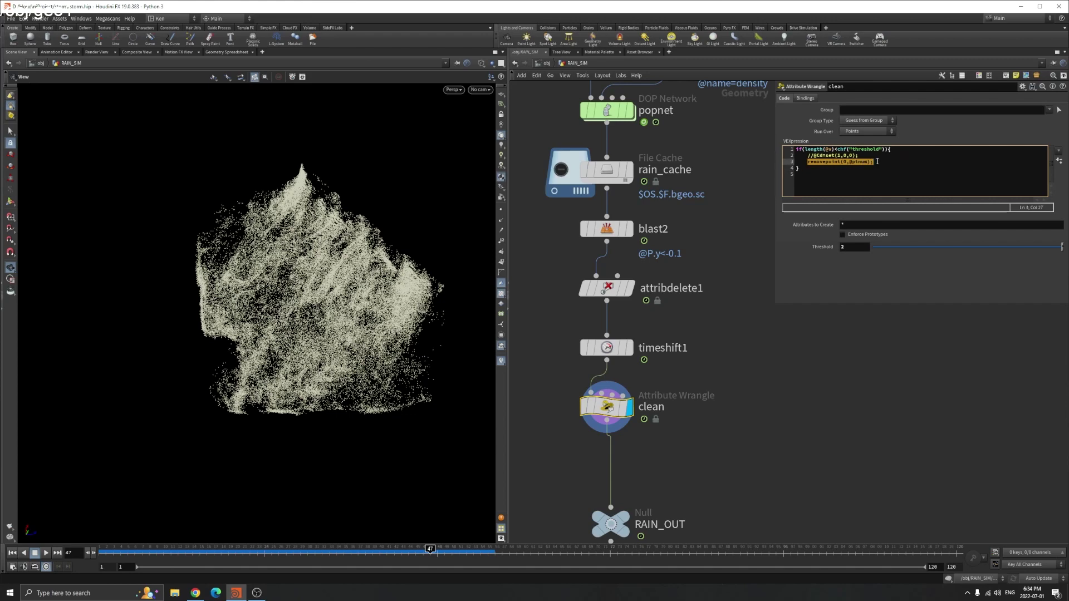
left_click(841, 346)
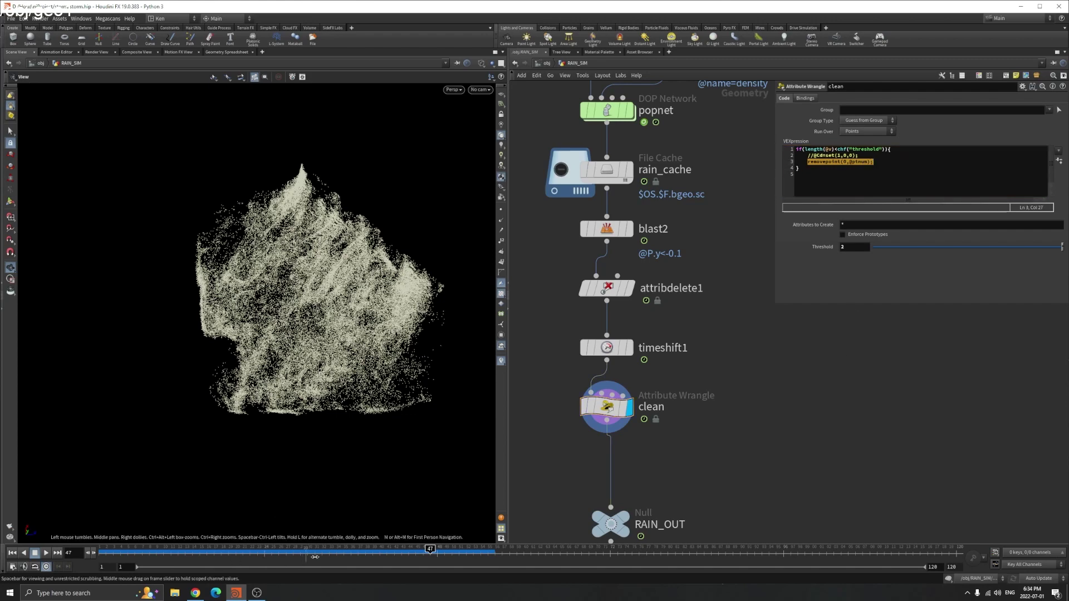
left_click_drag(314, 556, 727, 534)
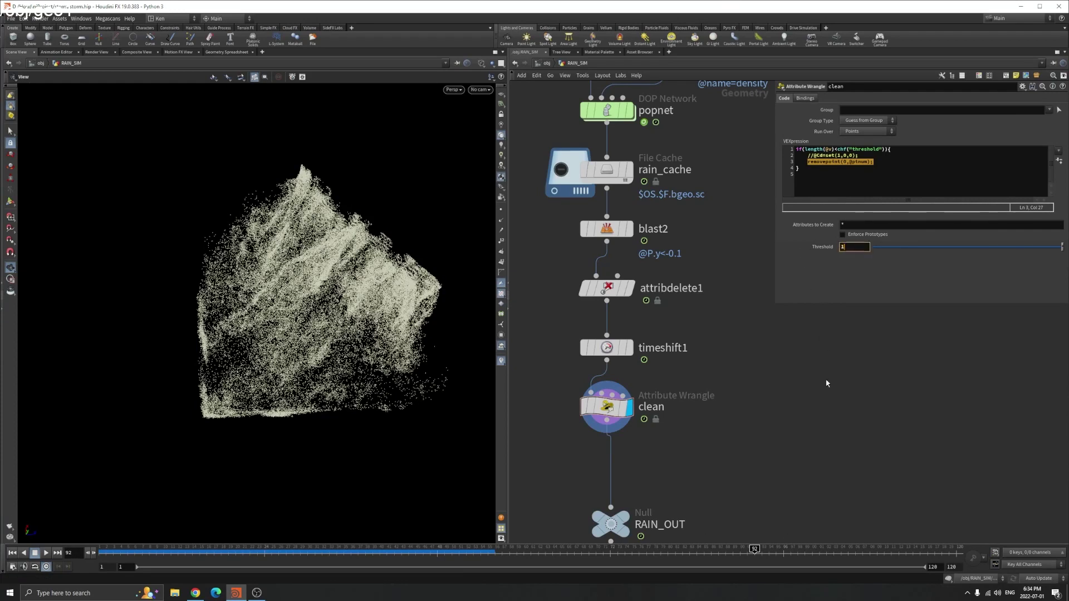
Step: Ladder-drag clean's Threshold, try 0 and 1, then drag it higher to thin the rain
middle_click(839, 247)
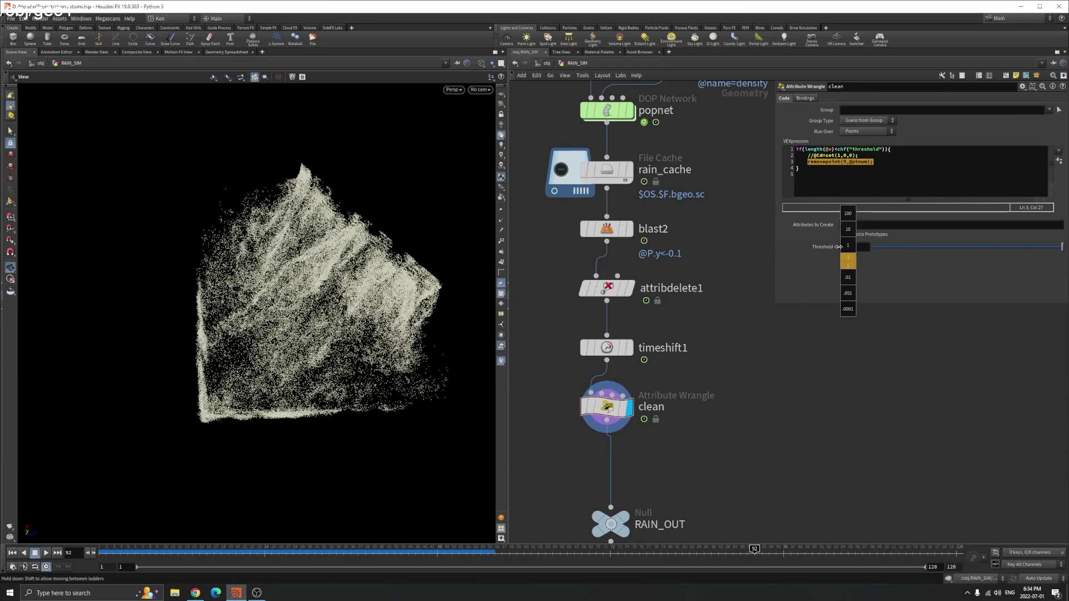
middle_click_drag(838, 246, 789, 260)
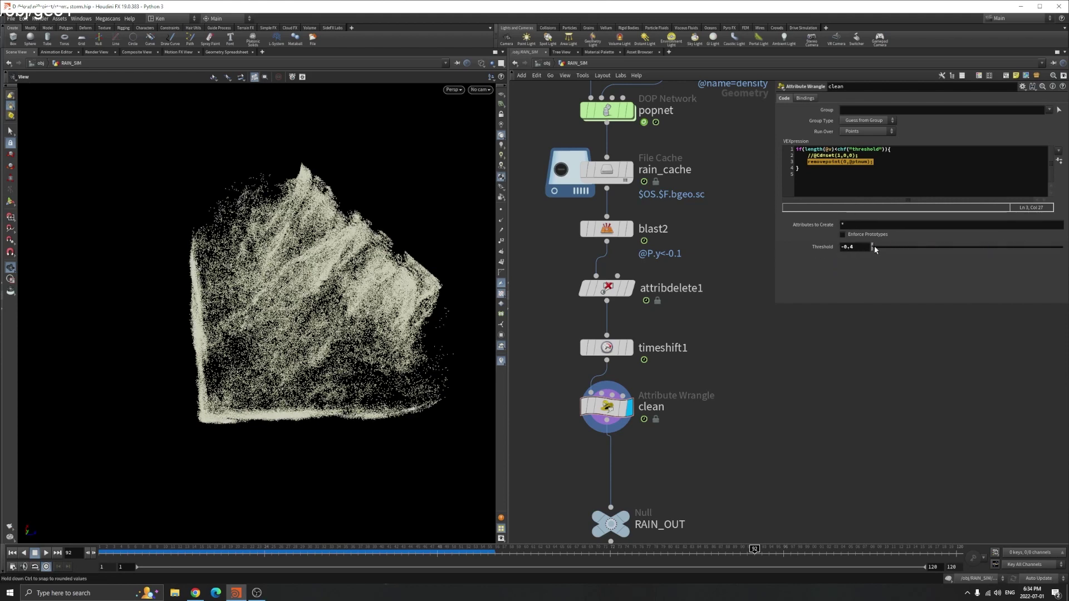
left_click(852, 246)
type("0")
key("Return")
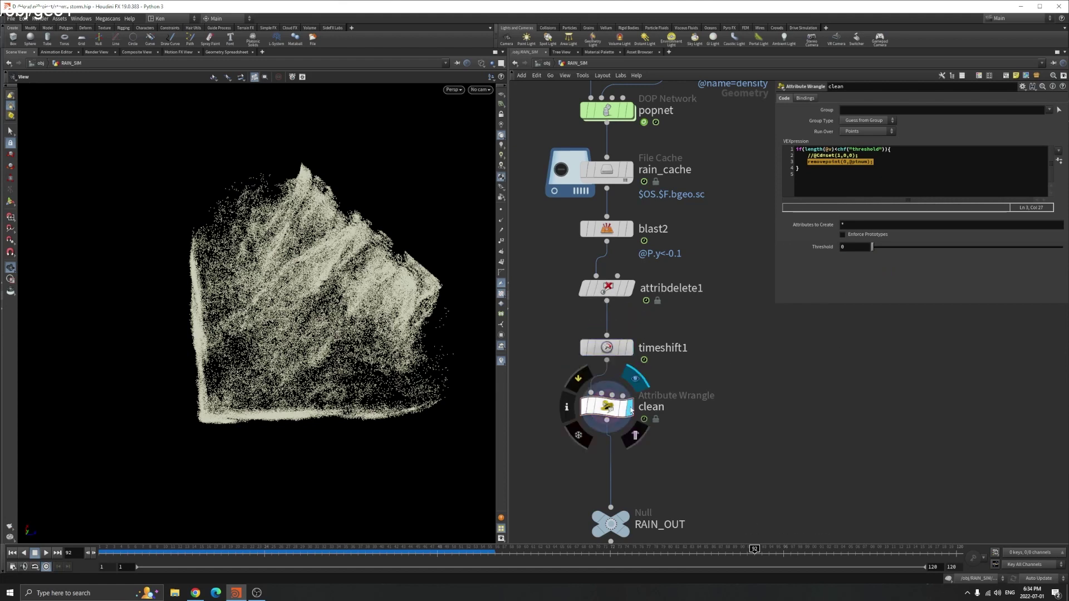
left_click(855, 247)
type("1")
key("Return")
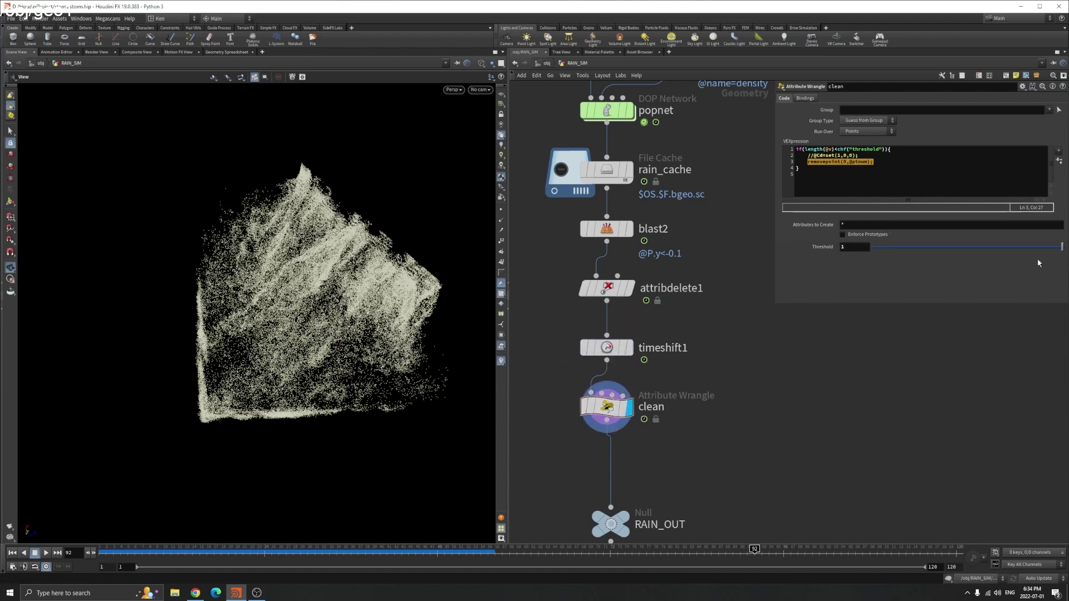
middle_click_drag(855, 248, 891, 235)
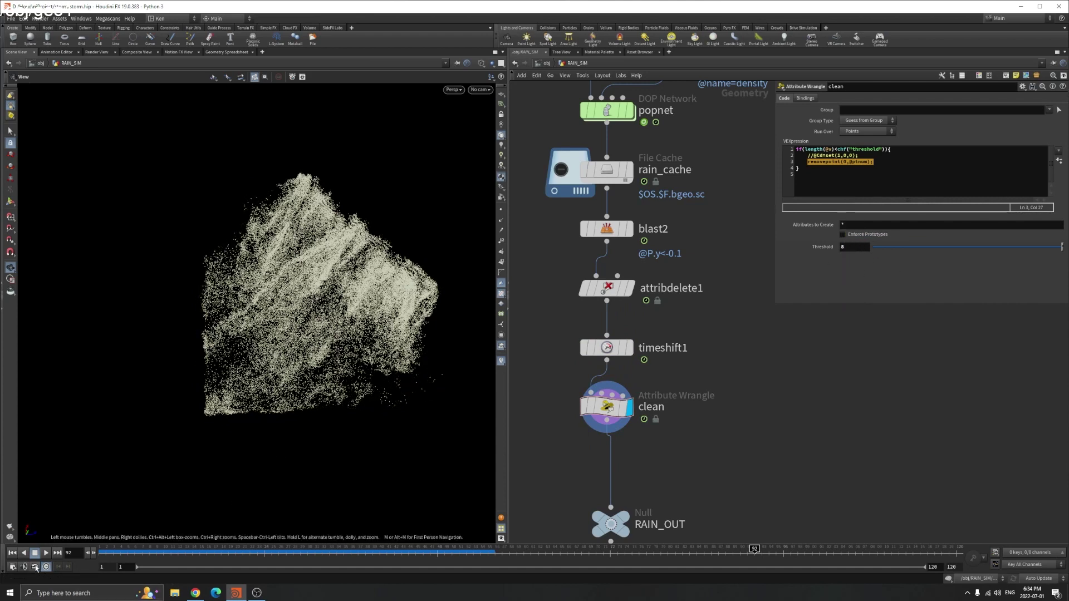
Step: Replay the thinned rain from frame 1 and orbit away from the render camera
left_click(12, 553)
left_click(46, 553)
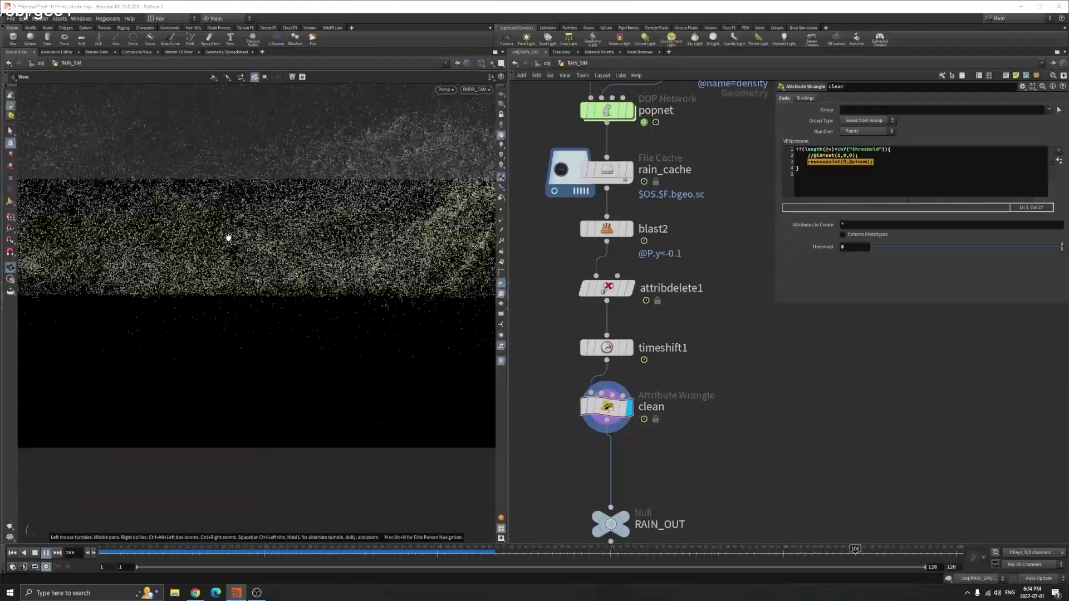
left_click_drag(334, 245, 343, 339)
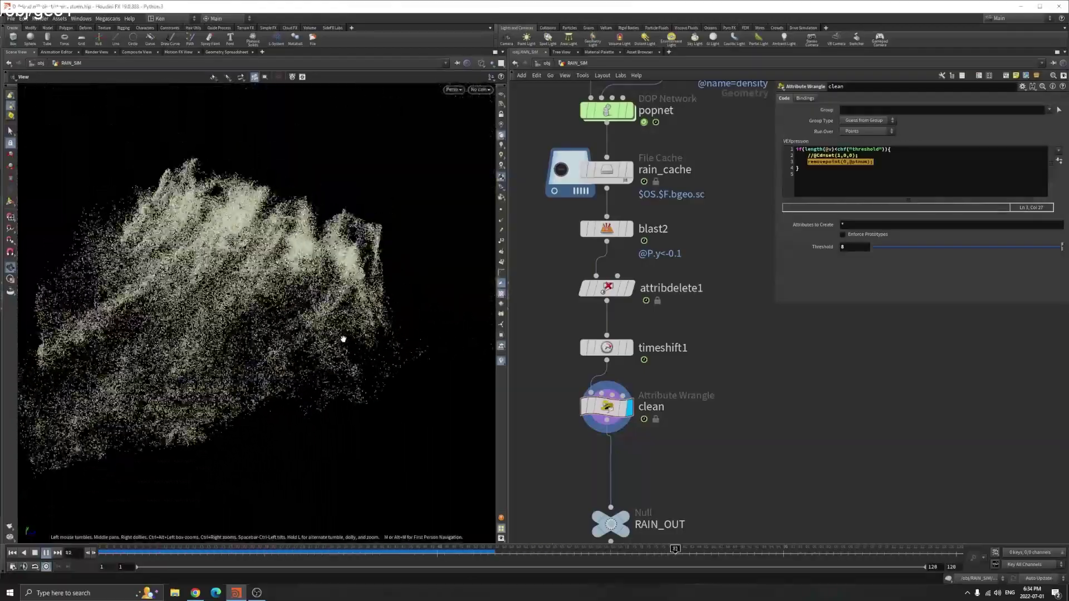
key("ctrl+Up")
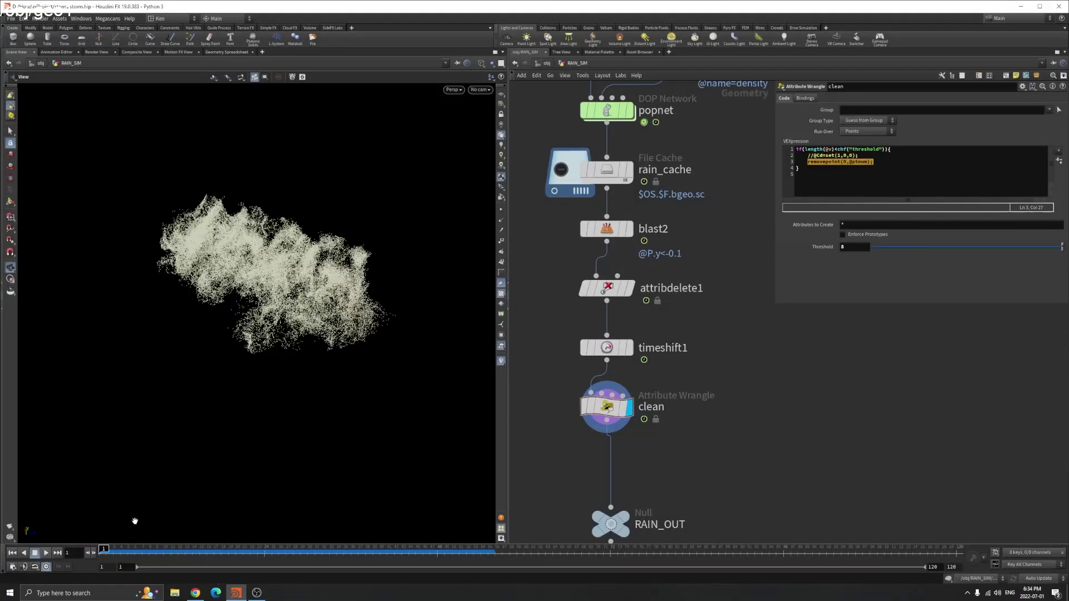
key("ctrl+z")
key("ctrl+z")
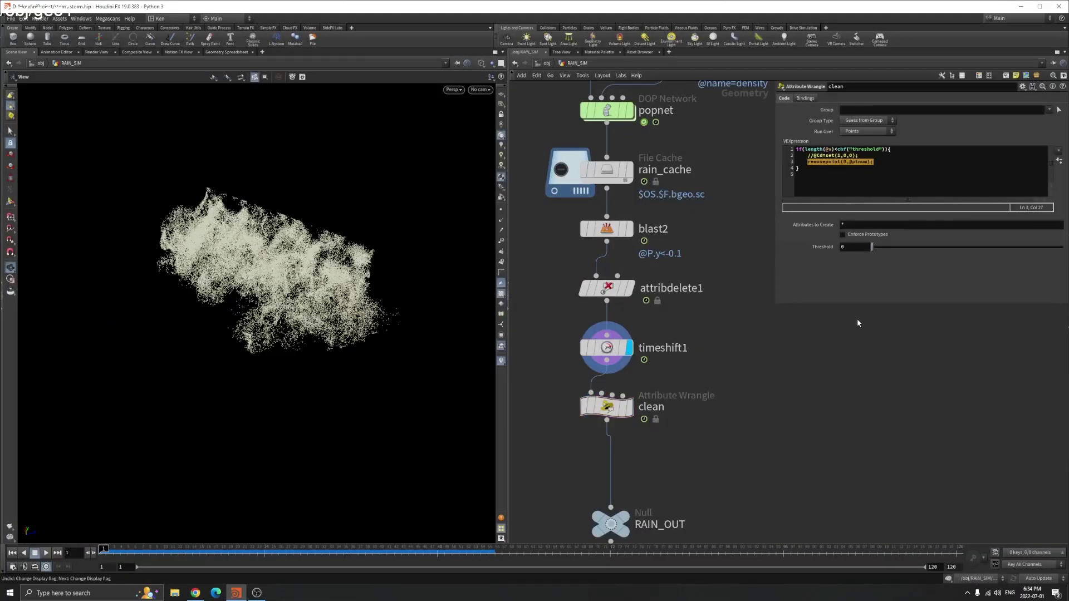
key("ctrl+z")
key("ctrl+z")
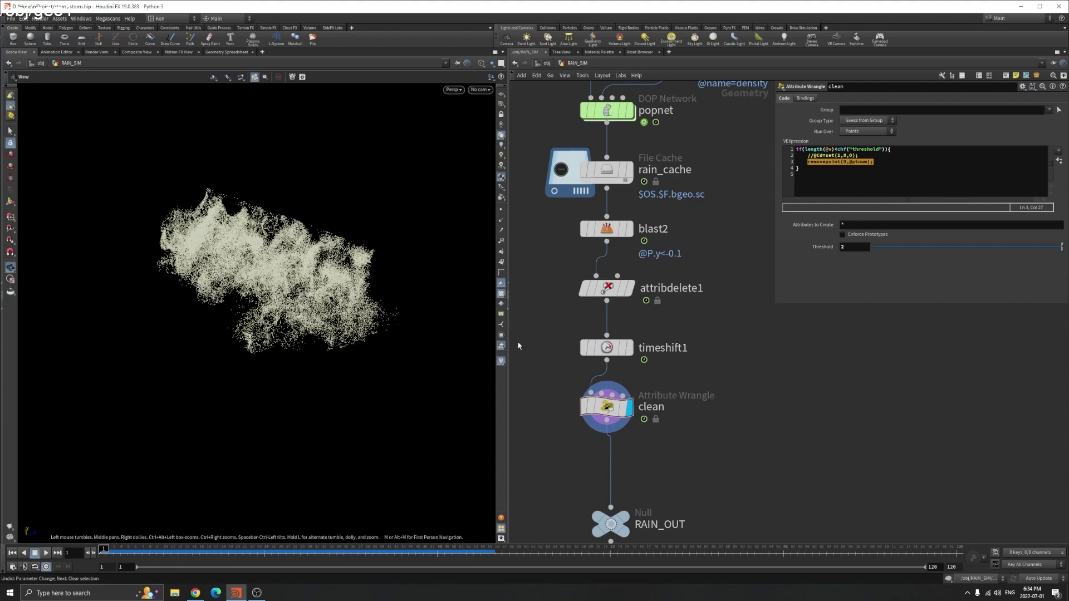
scroll(302, 255, "up", 6)
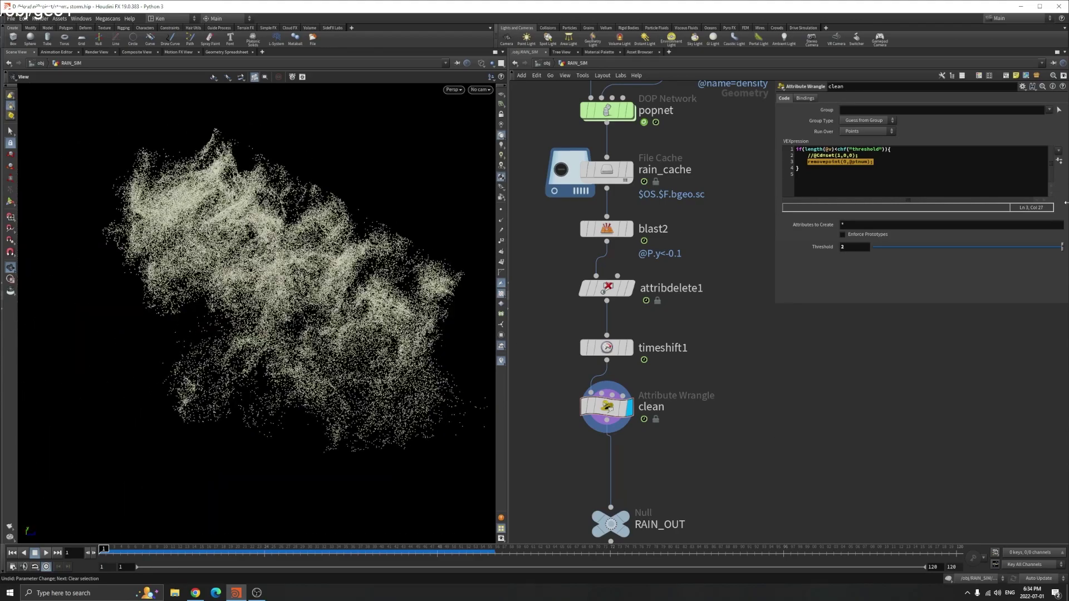
left_click_drag(456, 251, 430, 330)
left_click_drag(228, 403, 370, 352)
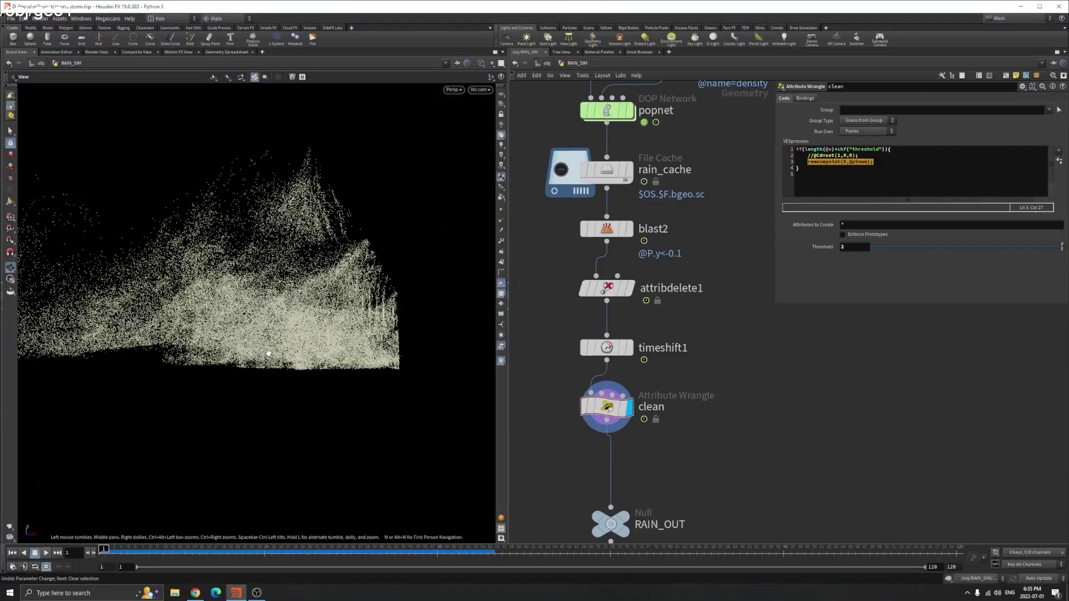
left_click_drag(269, 353, 322, 395)
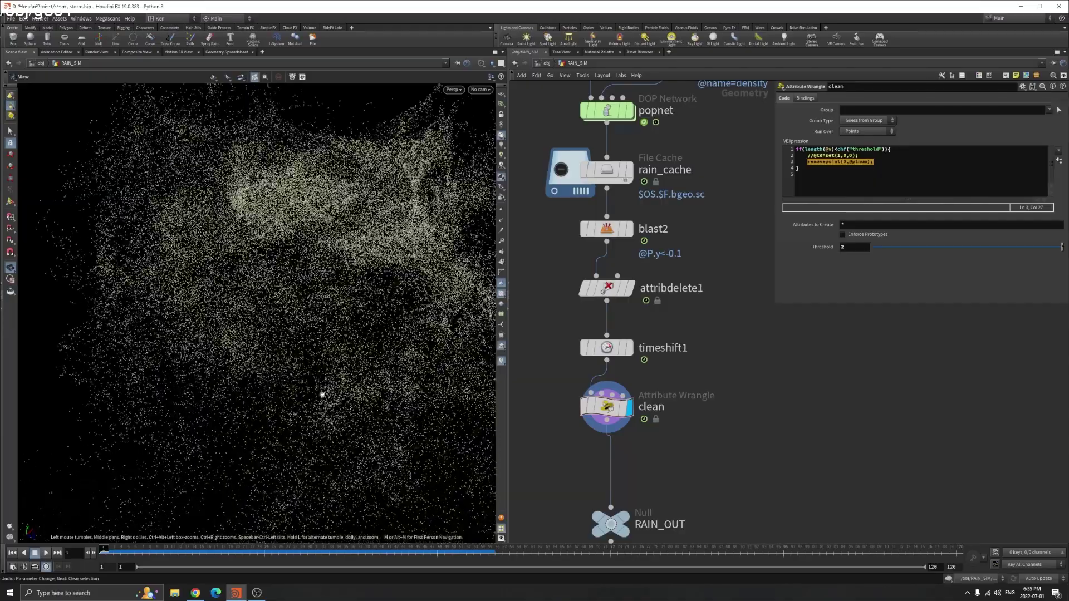
left_click_drag(389, 376, 148, 396)
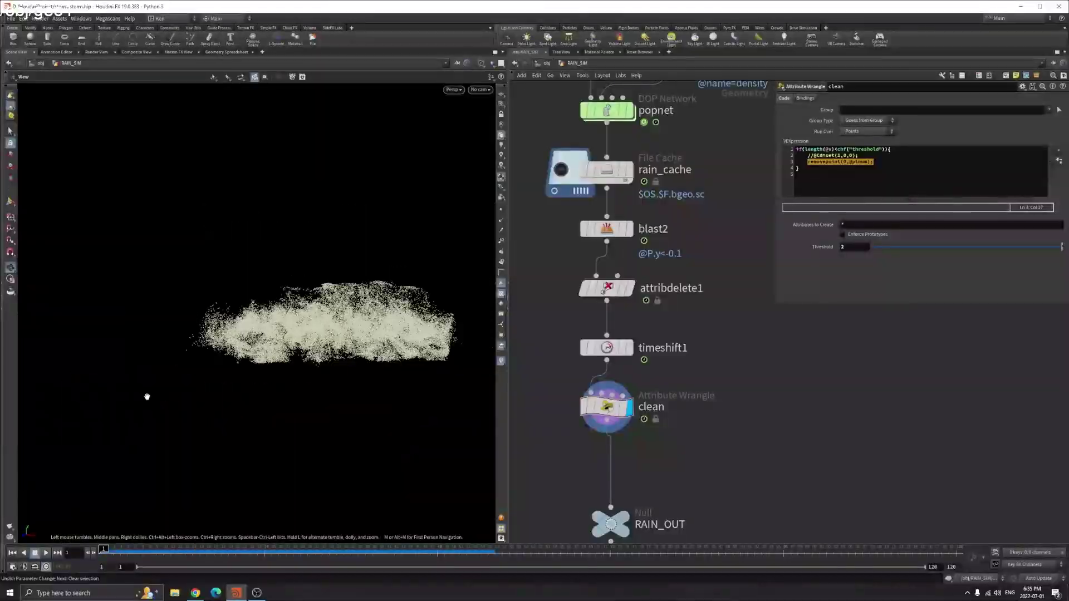
left_click_drag(286, 406, 406, 444)
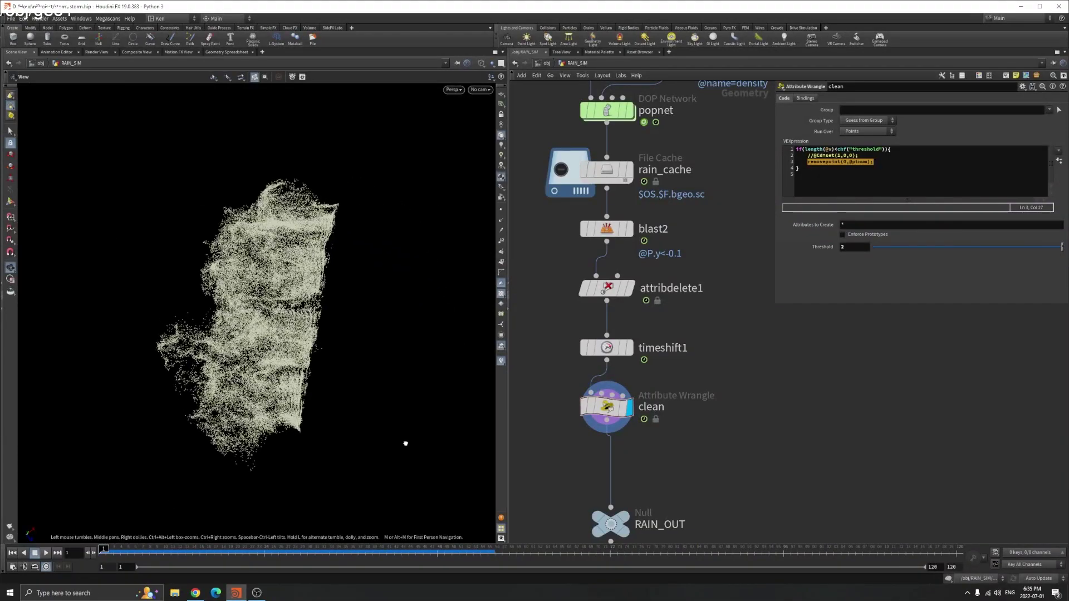
left_click(172, 551)
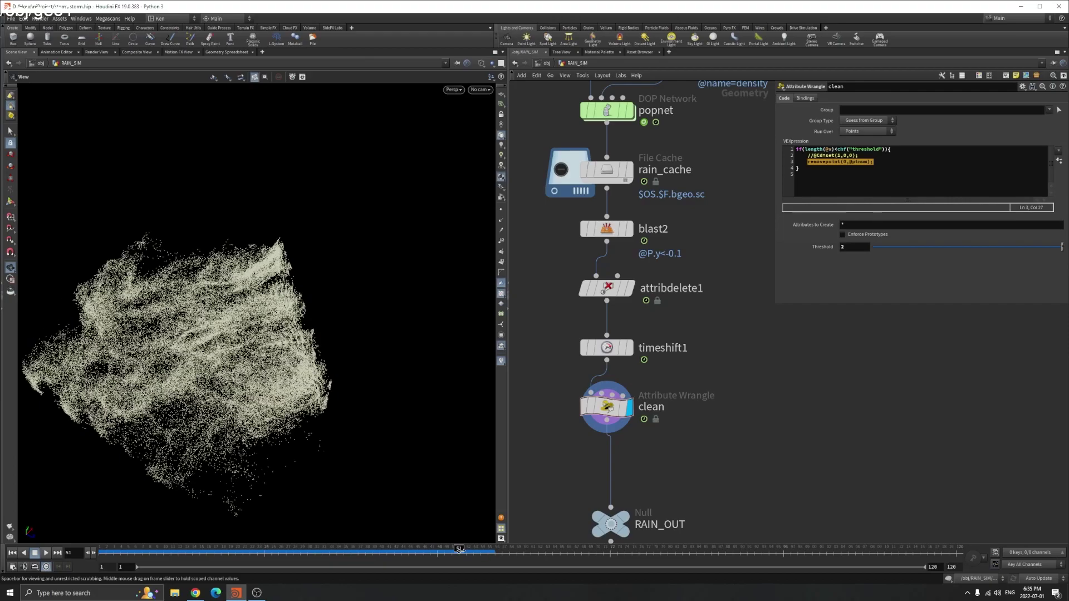
left_click_drag(913, 550, 958, 550)
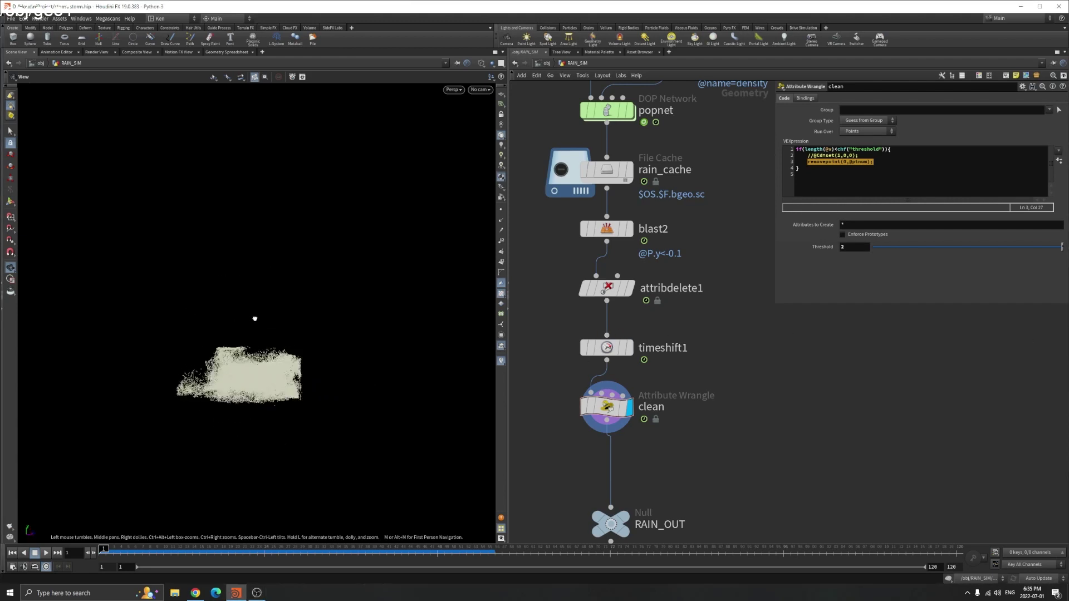
Step: Add a POP Network node, popnet1, to the RAIN_SIM network
key("Tab")
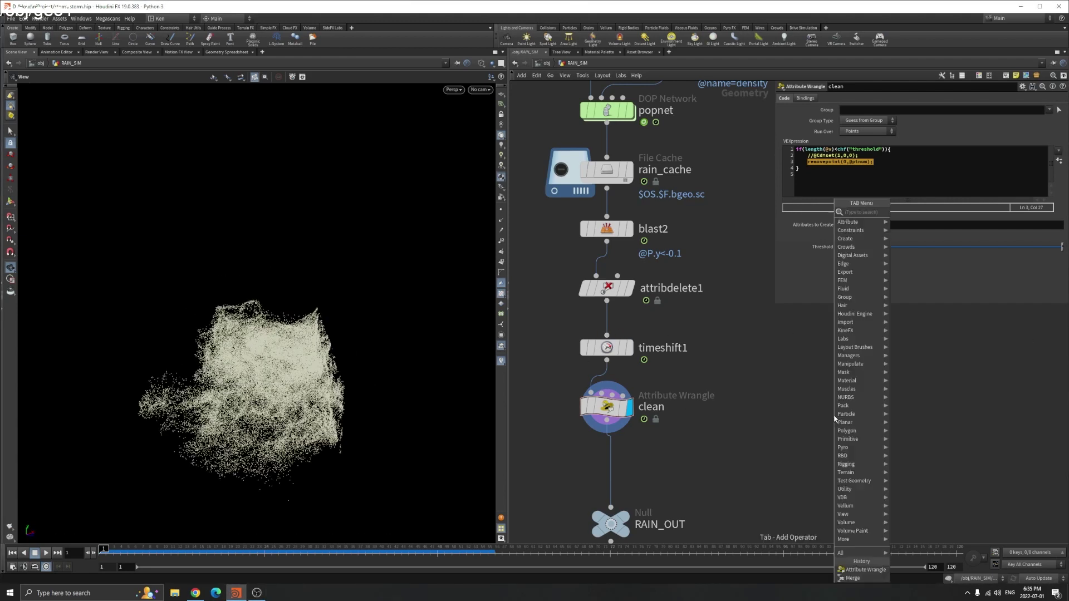
left_click(834, 419)
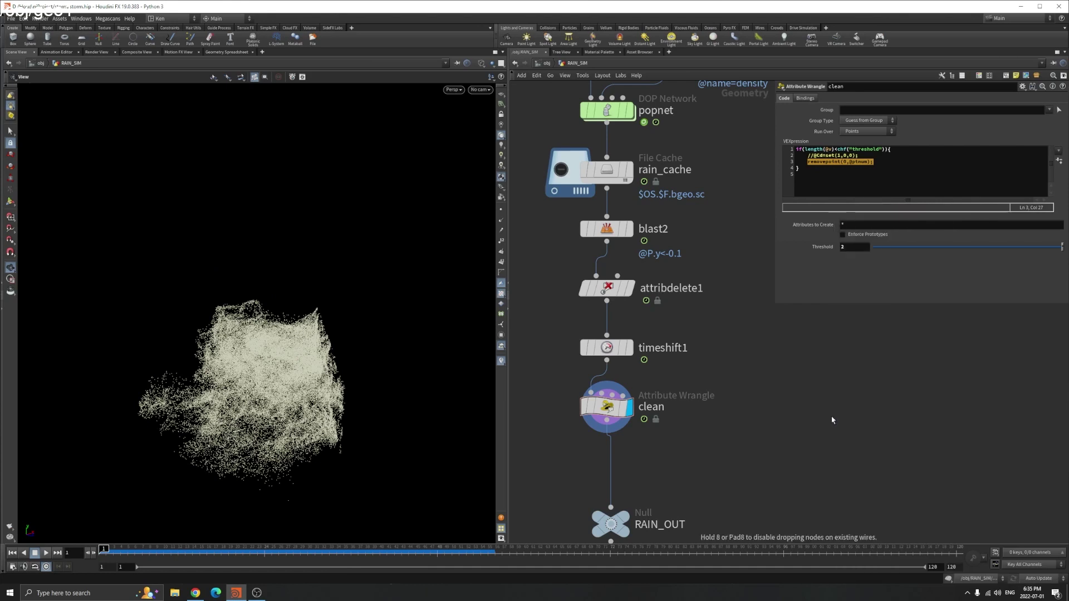
left_click(829, 417)
Step: Add a Sphere node beside popnet1, display it, and raise its Center Y to 2.8
key("Tab")
type("sp")
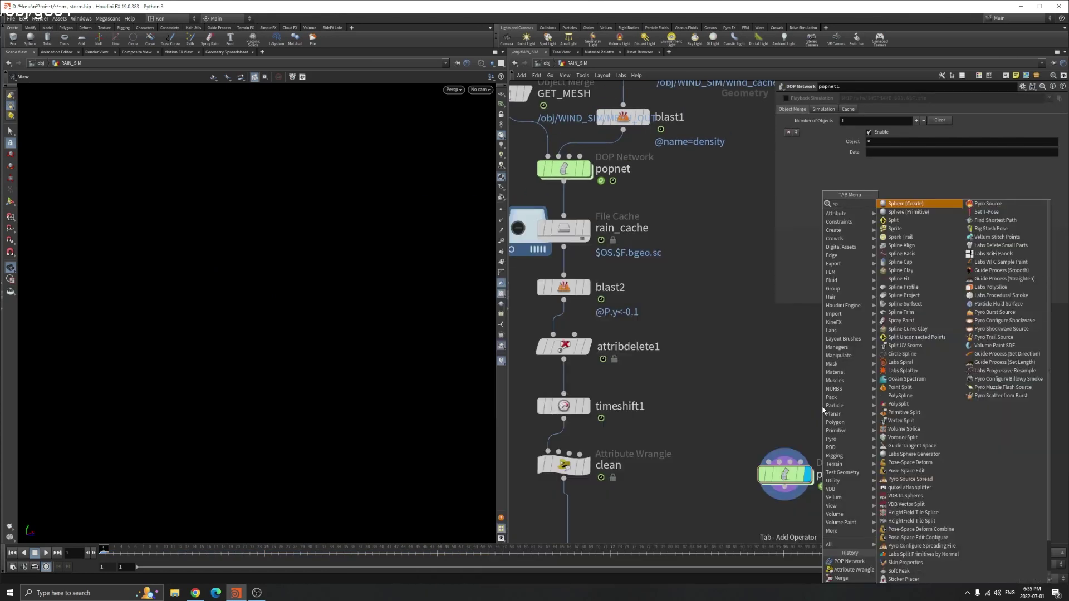
key("Return")
left_click(777, 355)
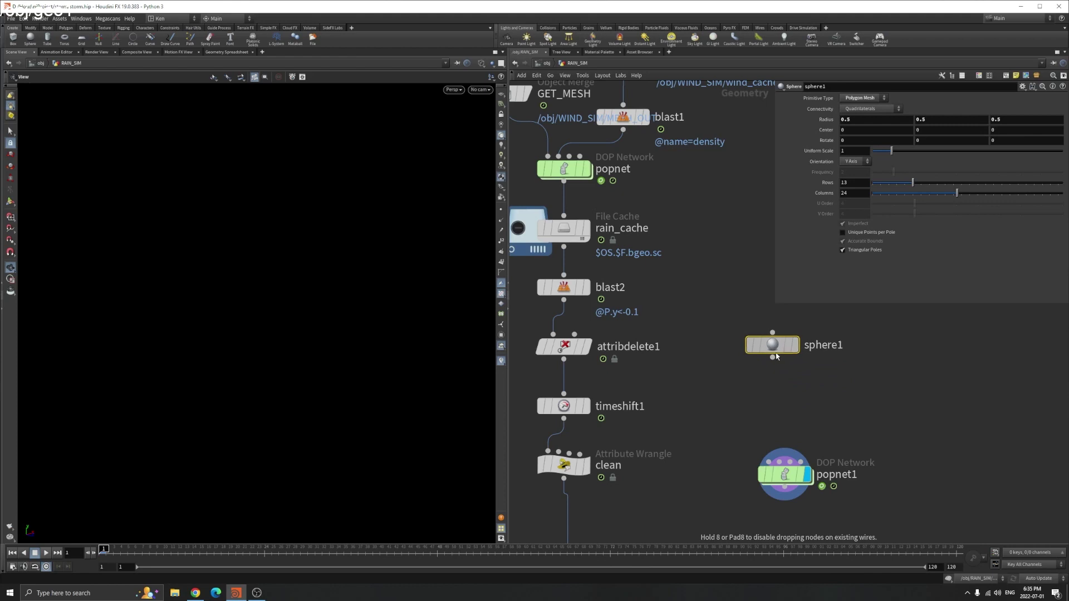
key("Tab")
key("Escape")
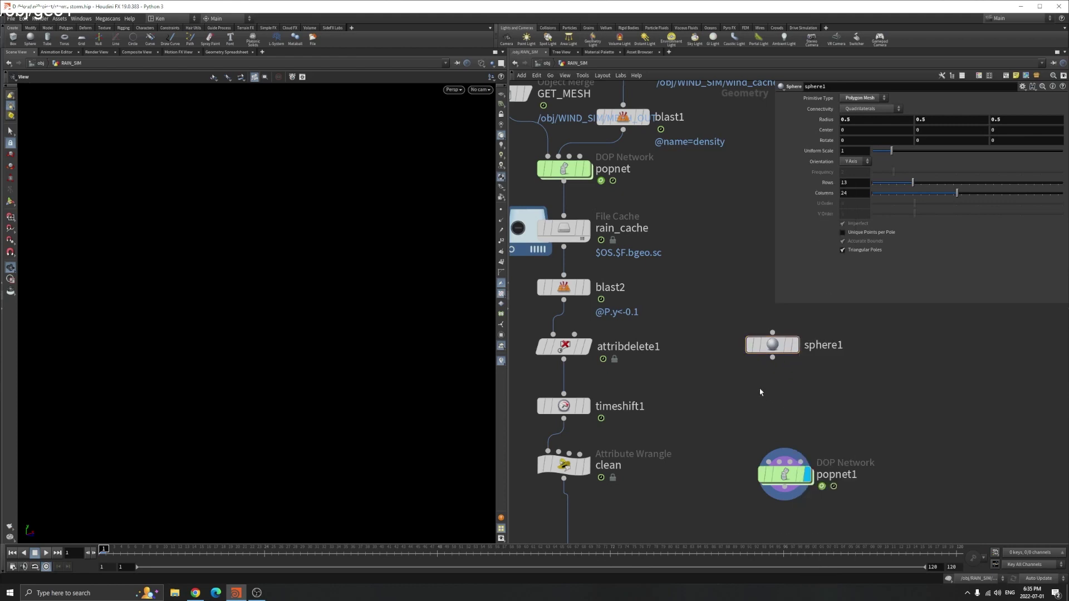
left_click(794, 345)
key("f")
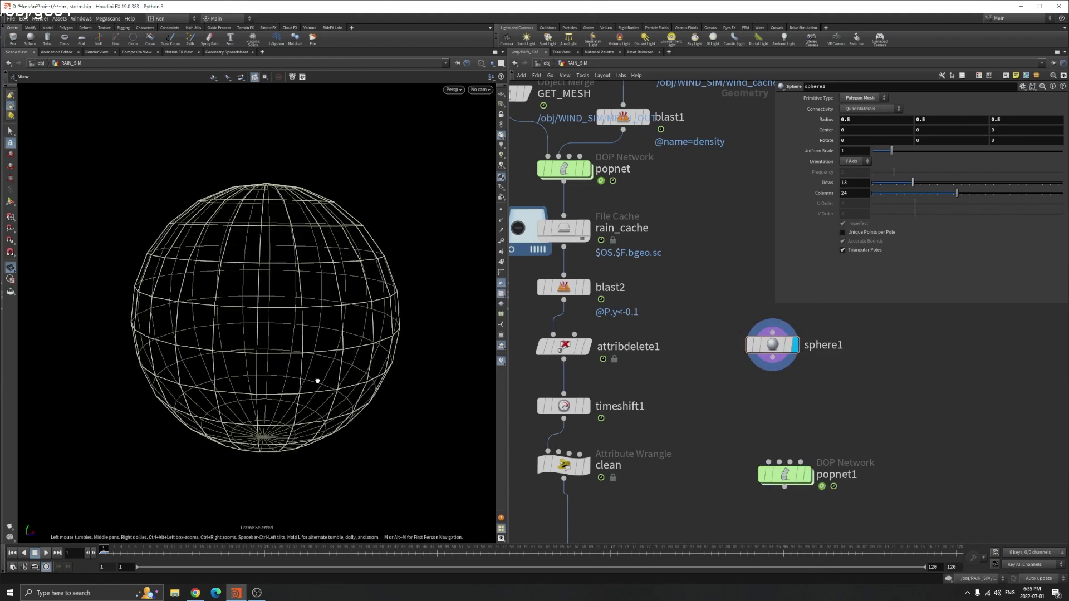
scroll(231, 369, "down", 6)
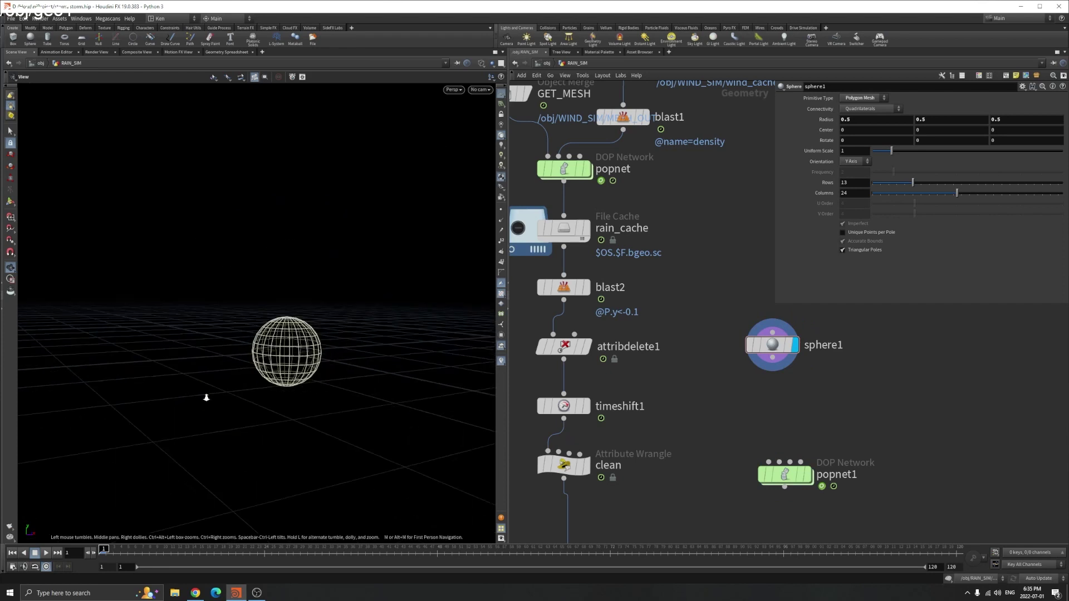
left_click_drag(208, 393, 304, 357)
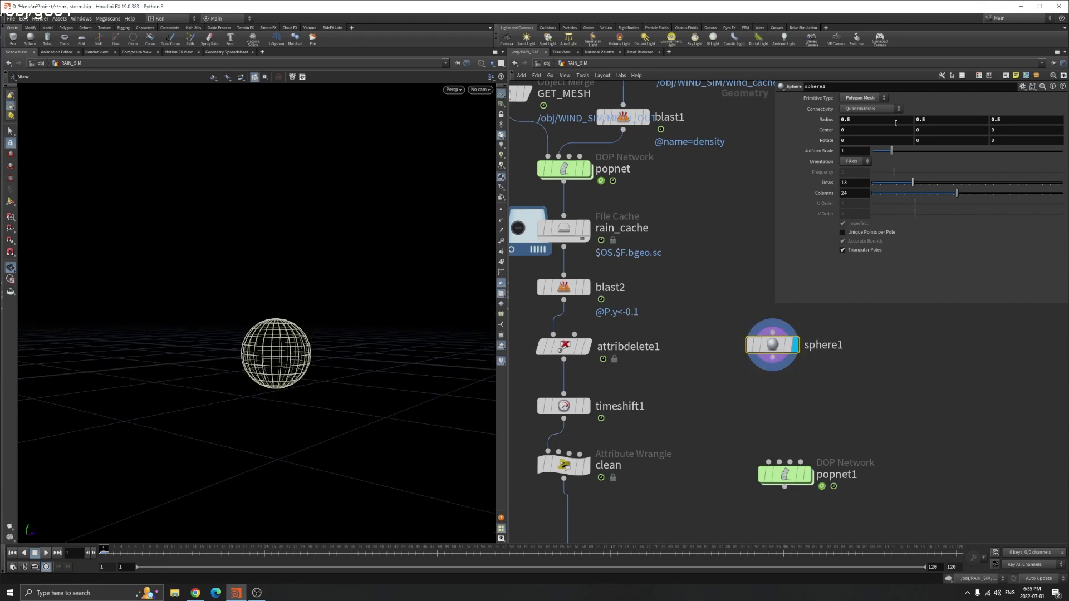
middle_click_drag(923, 130, 1036, 128)
Step: Add a Grid node and place grid1 next to sphere1
key("Tab")
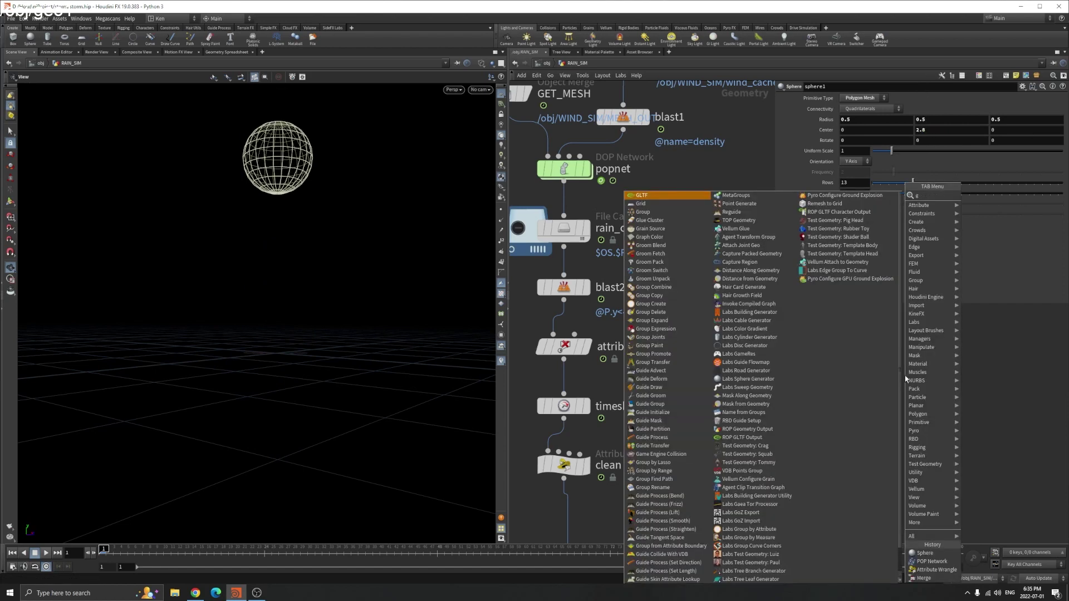
type("grid")
key("Return")
left_click(824, 380)
left_click_drag(825, 380, 874, 369)
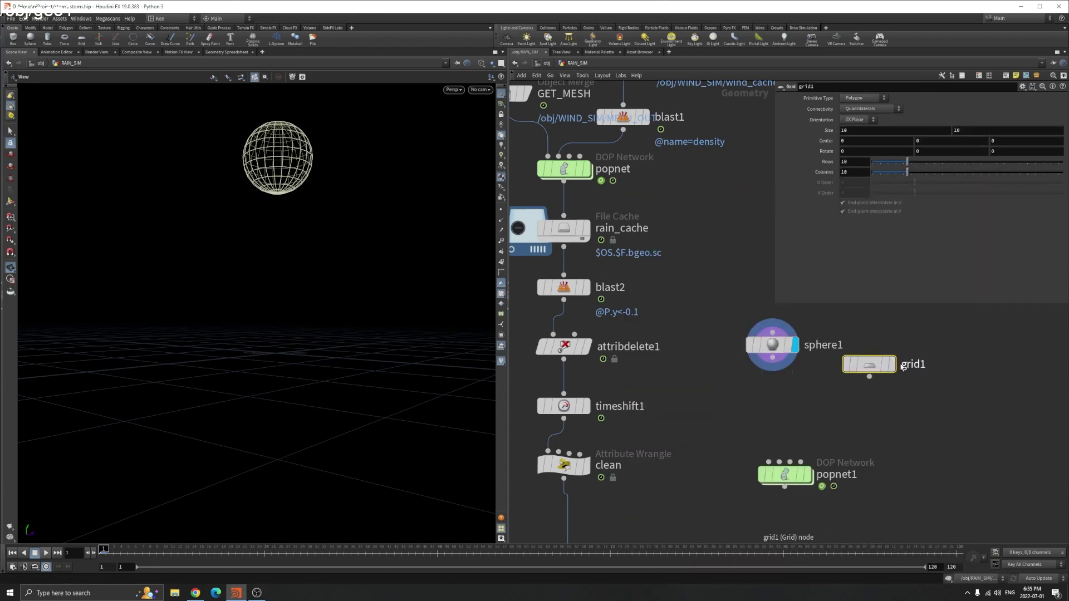
left_click_drag(167, 357, 274, 365, "alt")
mouse_move(872, 384)
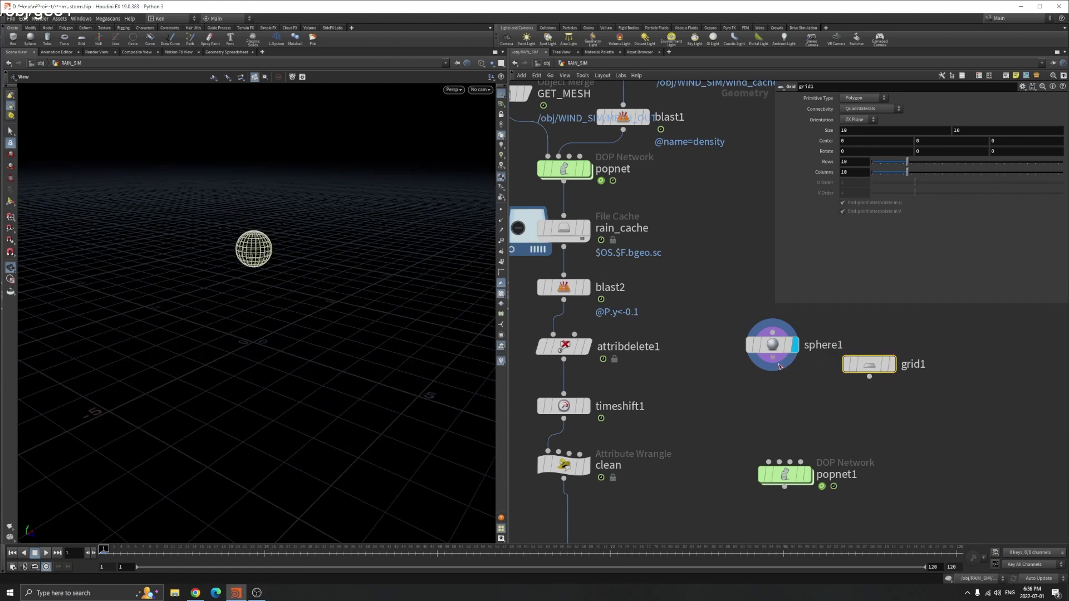
Step: Wire sphere1 into popnet1 with an Attribute Wrangle inserted on the connection
left_click_drag(869, 377, 898, 411)
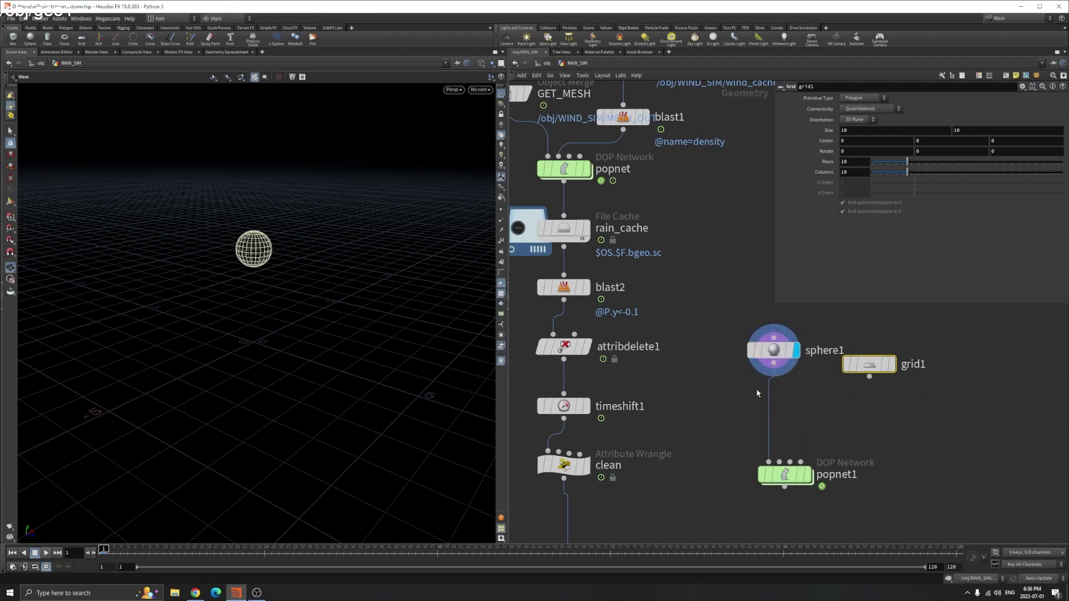
key("Tab")
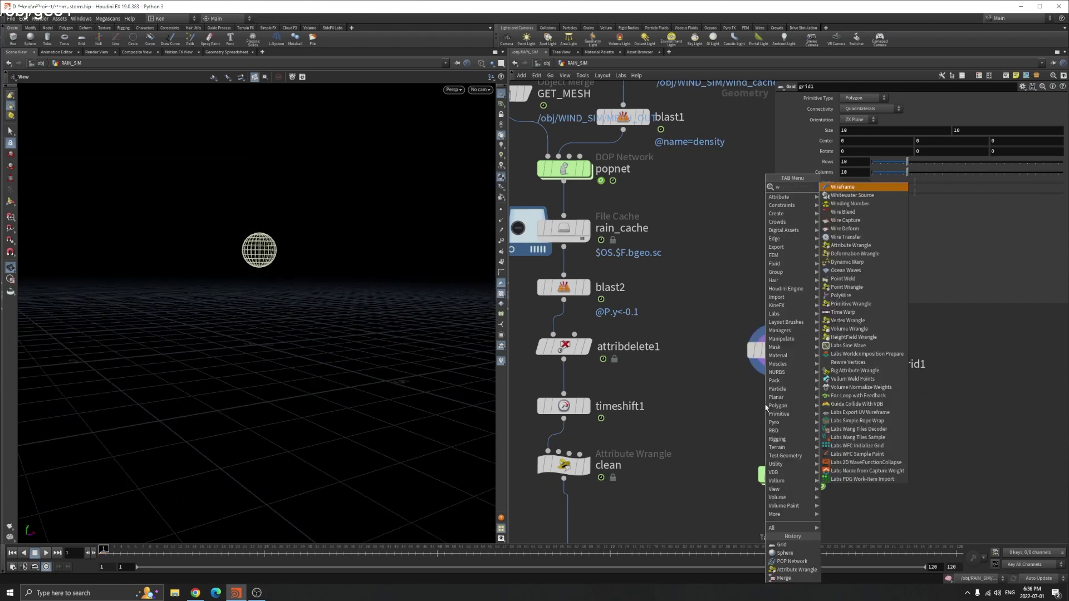
type("wrangle")
key("Return")
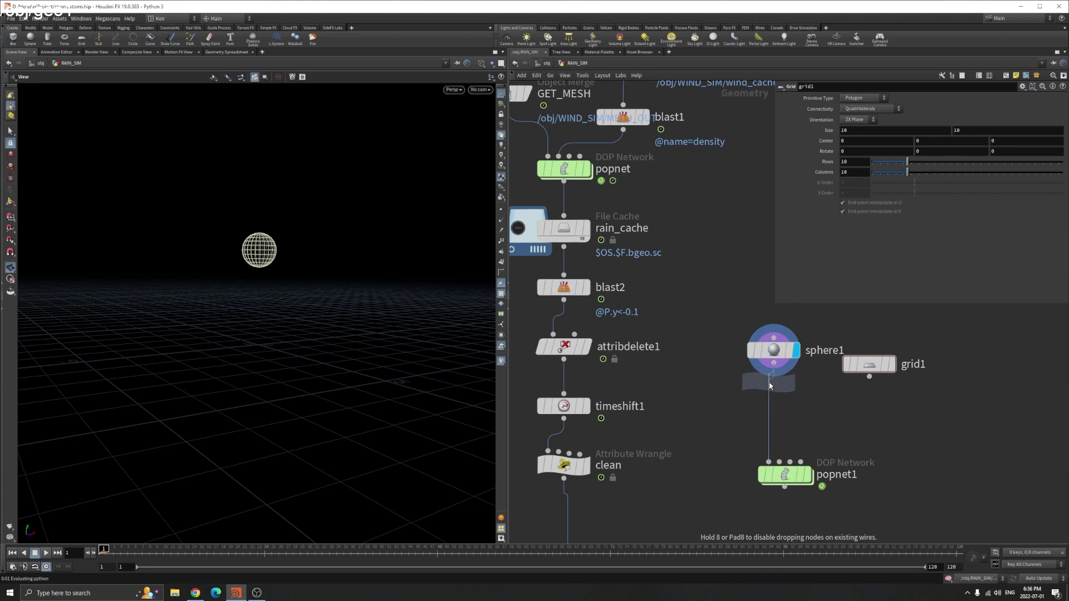
left_click(771, 386)
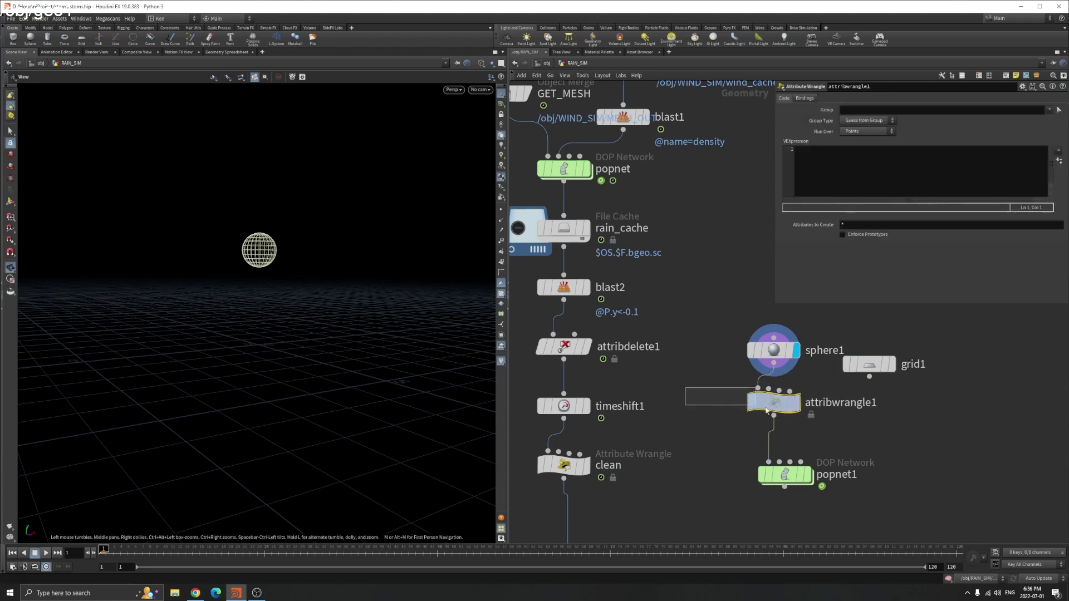
Step: Give the wrangle the code v@v=set(0,-1,0) and display popnet1
left_click(823, 189)
type("v@")
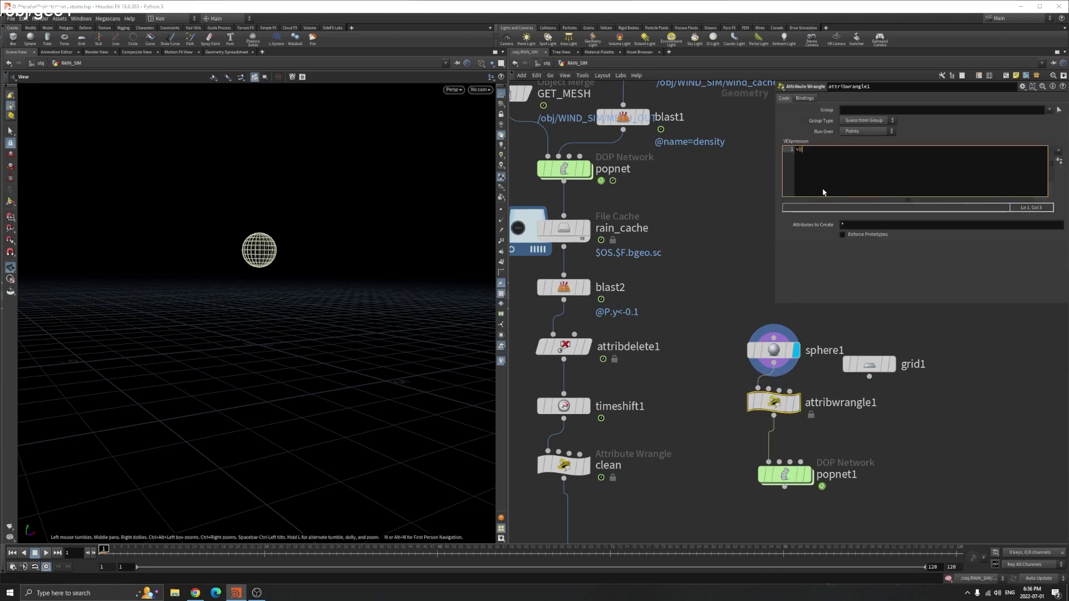
type("v=set()")
left_click(808, 475)
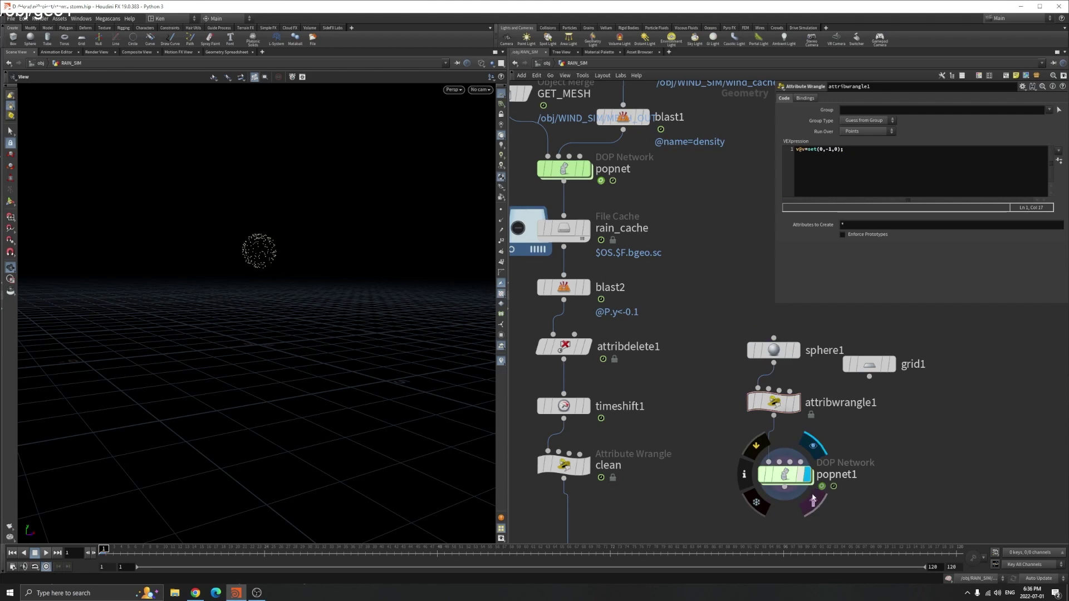
Step: Inside popnet1, add a Ground Plane node to the left of the output node
double_click(790, 479)
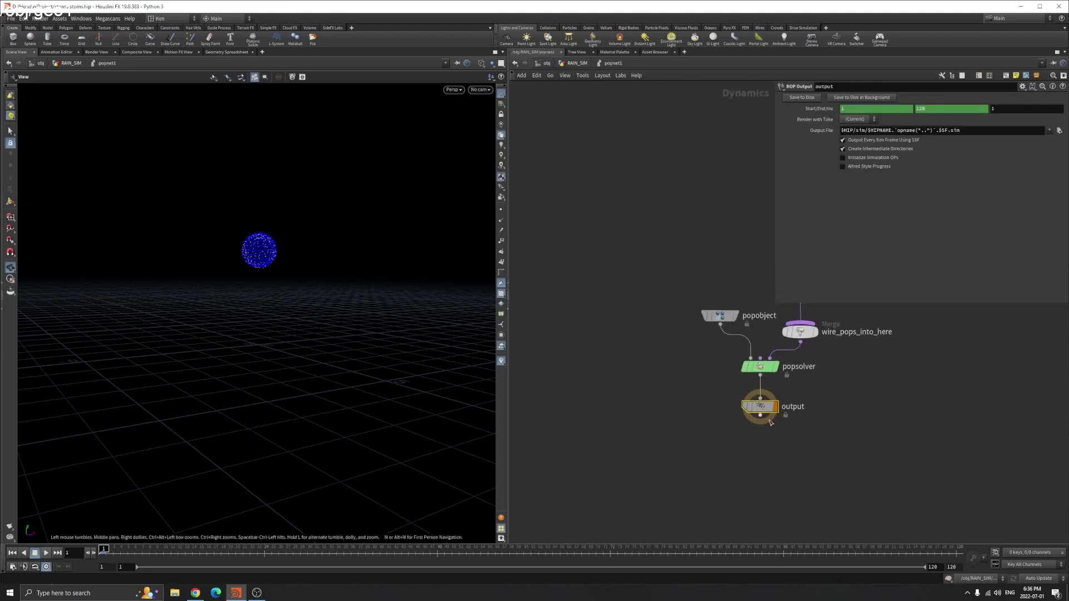
left_click_drag(770, 423, 769, 488)
key("Tab")
type("groundp")
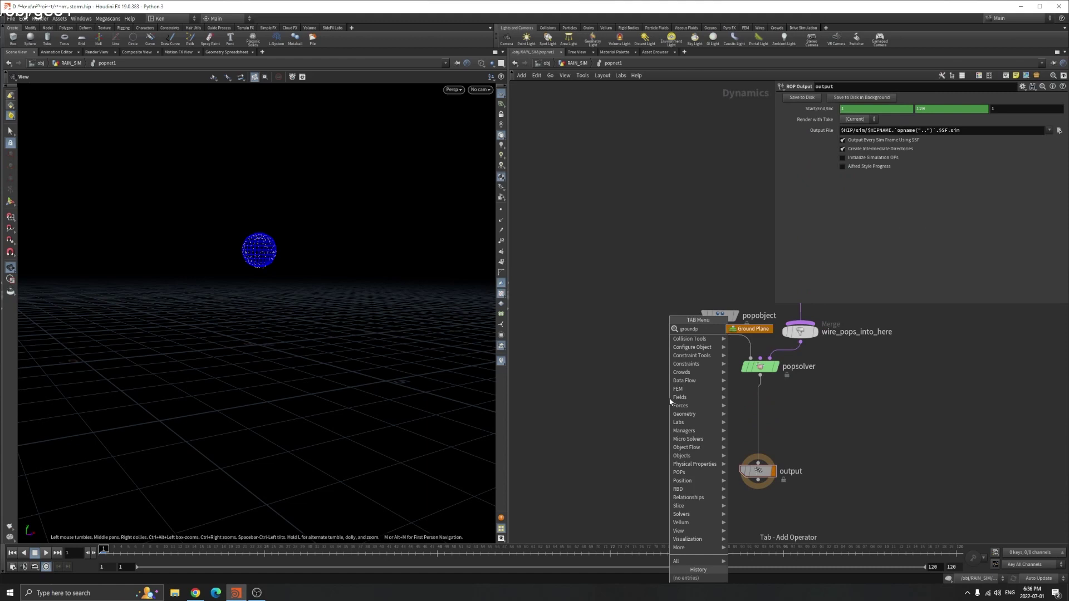
key("Return")
left_click(670, 400)
left_click_drag(670, 397, 633, 382)
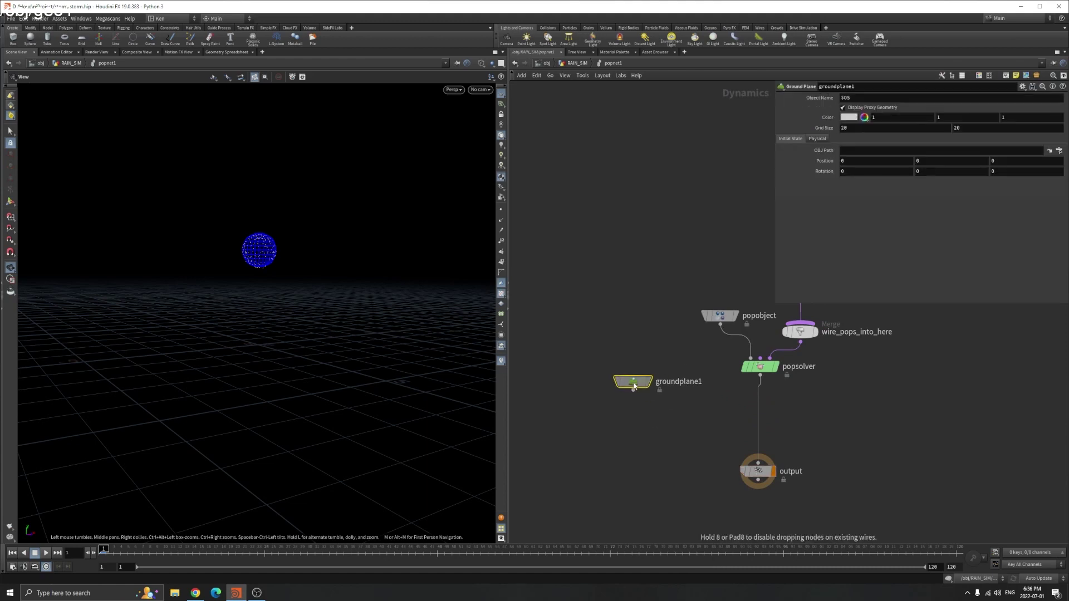
Step: Merge groundplane1 and popsolver through merge1 and feed it into the output node
key("Tab")
type("merge")
key("Return")
left_click(690, 440)
left_click_drag(633, 390, 683, 429)
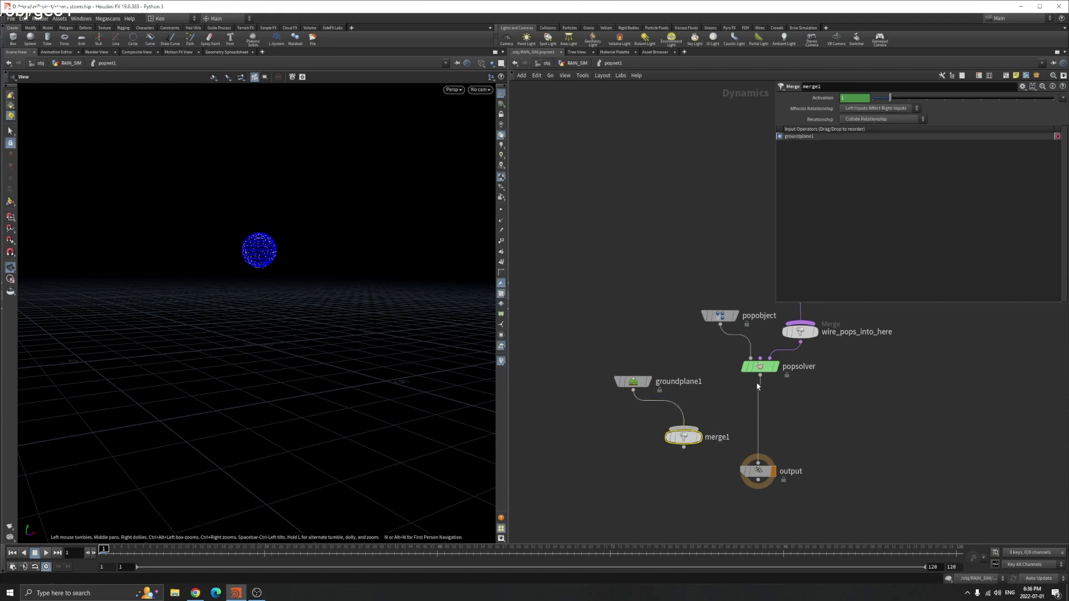
left_click_drag(760, 376, 758, 462)
middle_click_drag(821, 431, 790, 465)
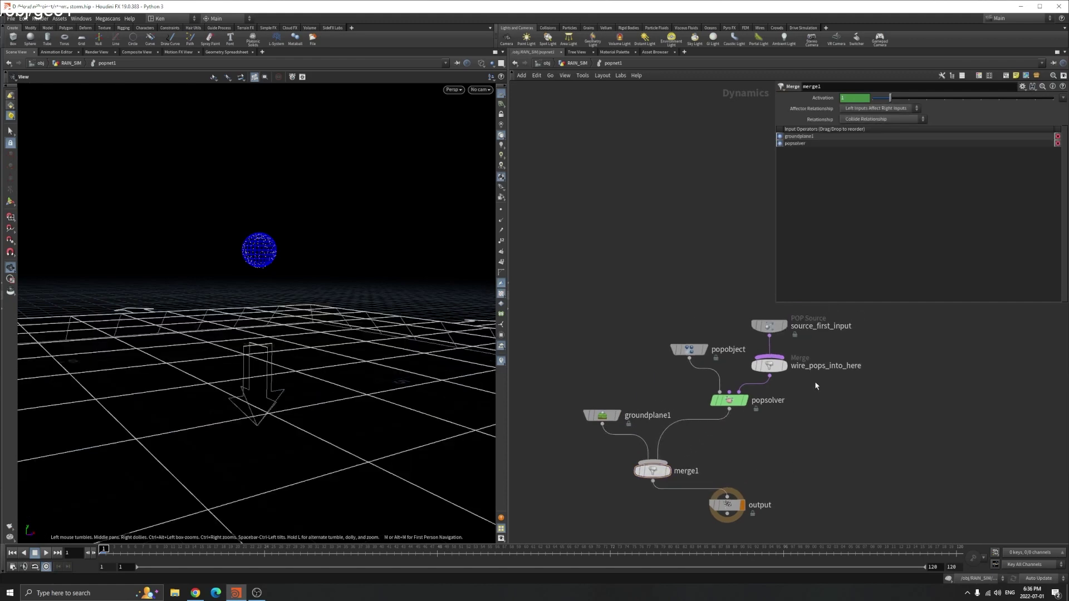
Step: Play the simulation to frame 73, rewind to frame 1, and select groundplane1
left_click(46, 553)
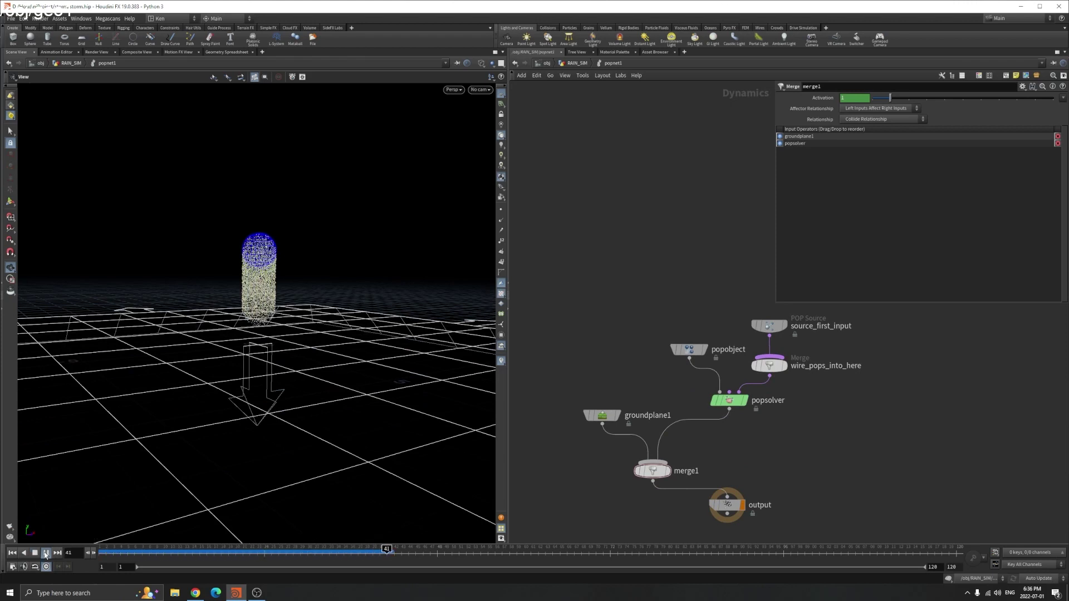
left_click(34, 553)
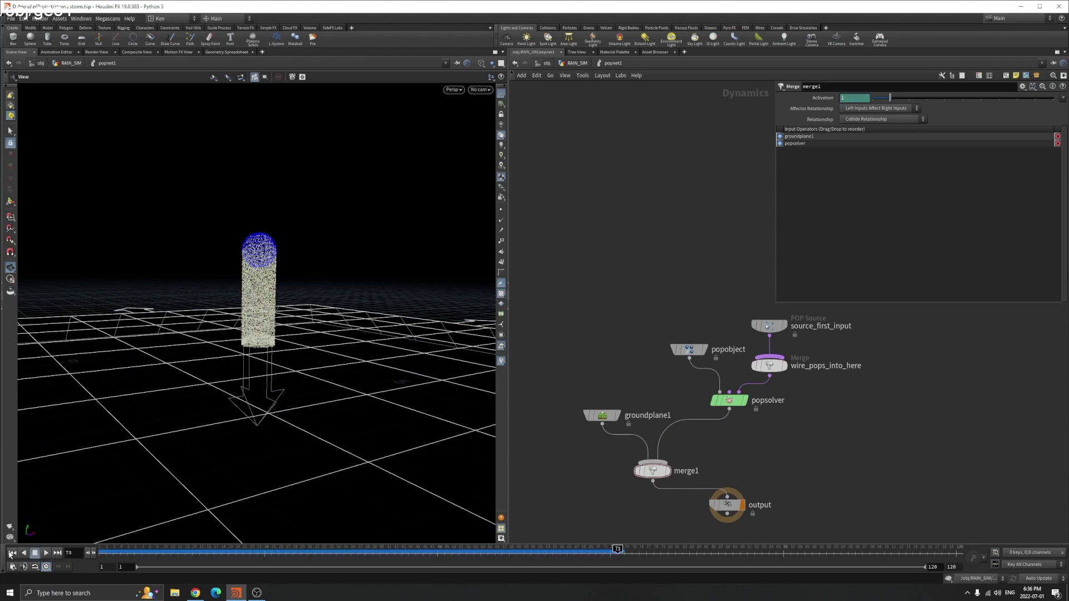
left_click(11, 553)
left_click(594, 413)
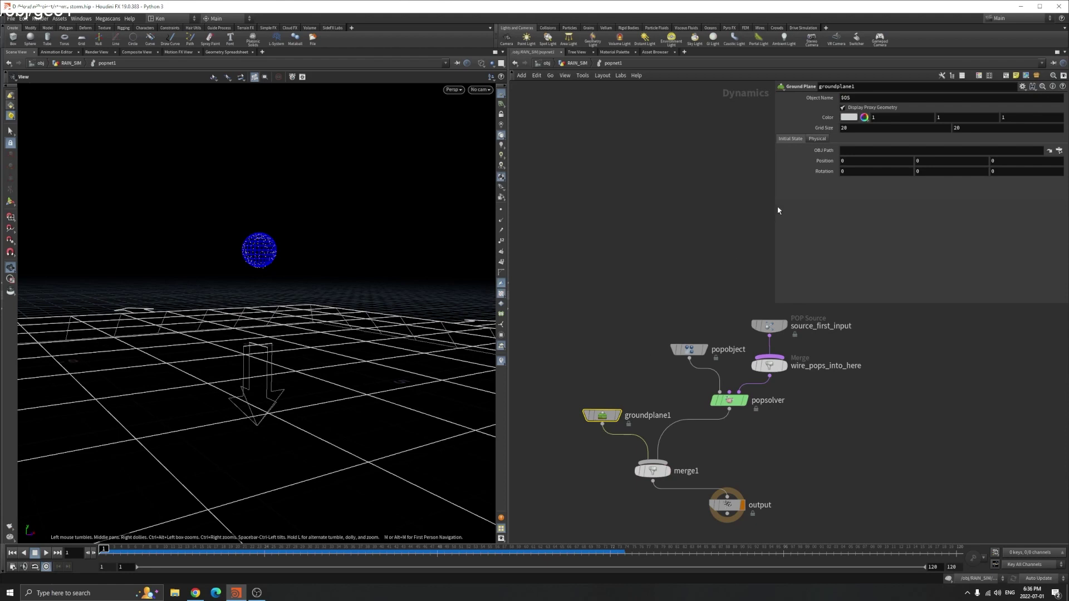
Step: Set the ground plane's Bounce to 0 and hide its proxy geometry
left_click(819, 140)
left_click_drag(965, 153, 868, 152)
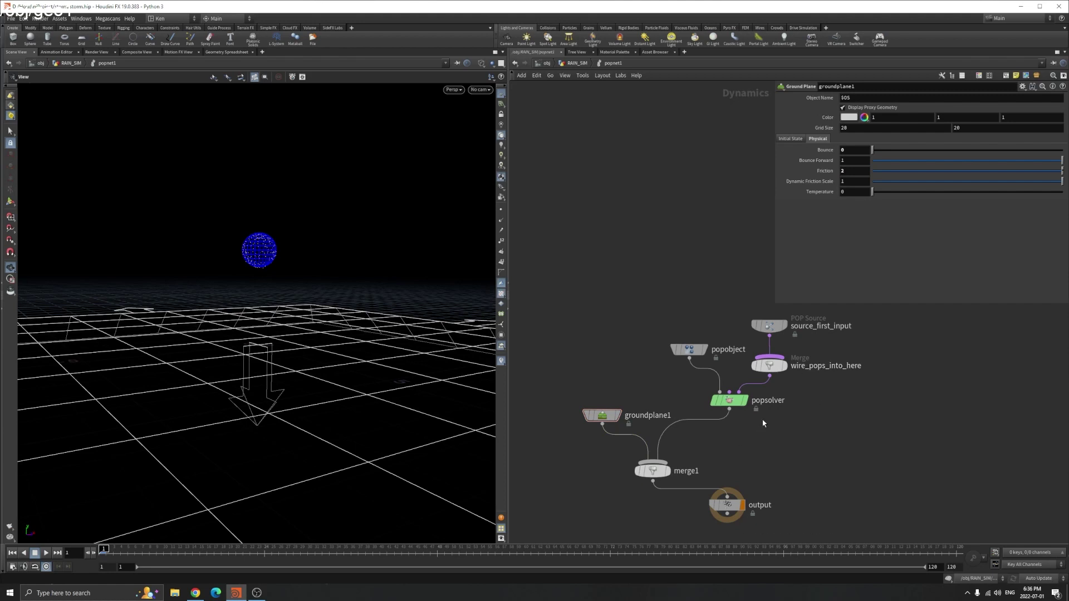
middle_click_drag(764, 423, 733, 438)
left_click(843, 107)
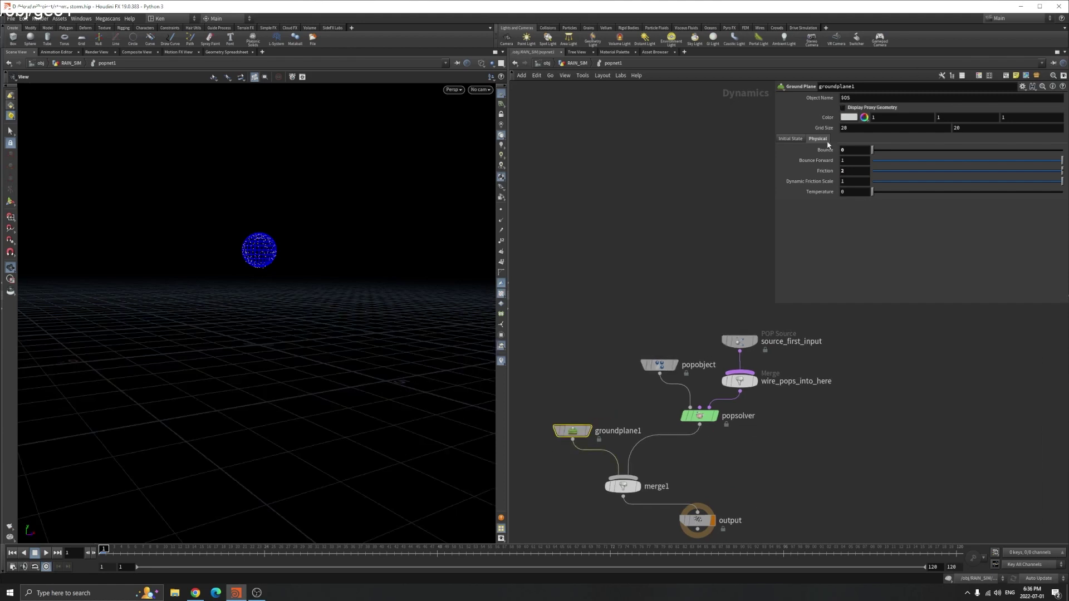
middle_click_drag(746, 401, 737, 422)
Step: Make source_first_input add to inherited velocity with Inherit Velocity 2.24
left_click_drag(730, 363, 719, 317)
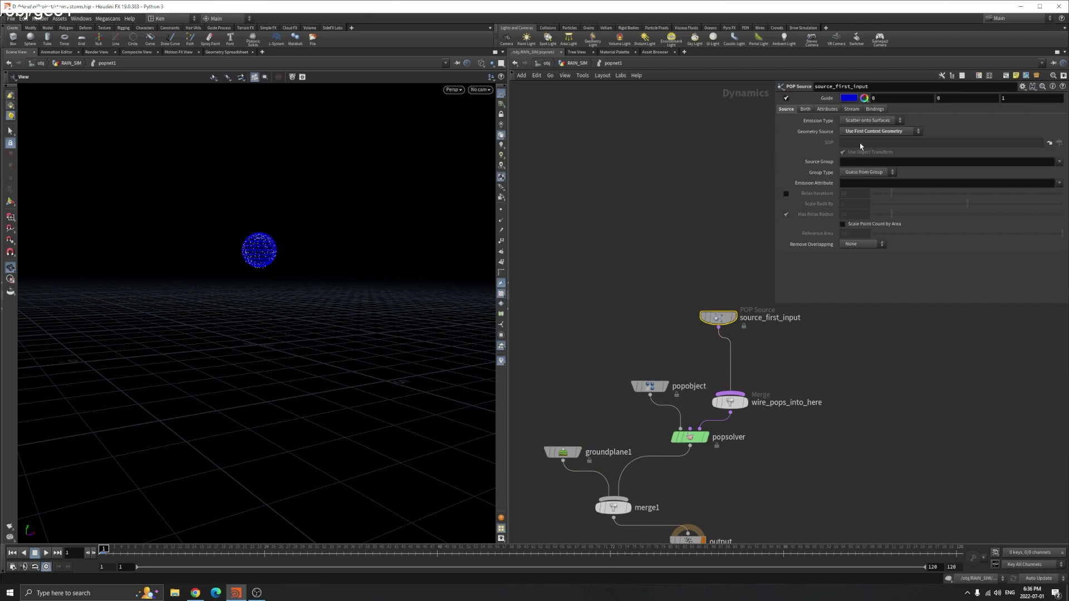
left_click(827, 109)
left_click(872, 142)
left_click(871, 142)
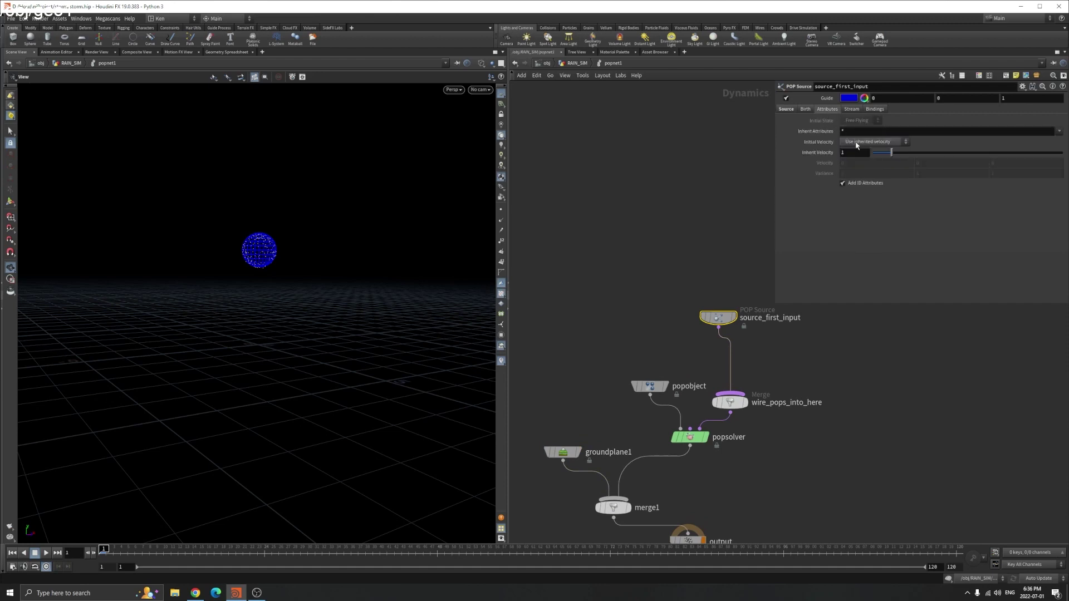
left_click(871, 142)
left_click(870, 158)
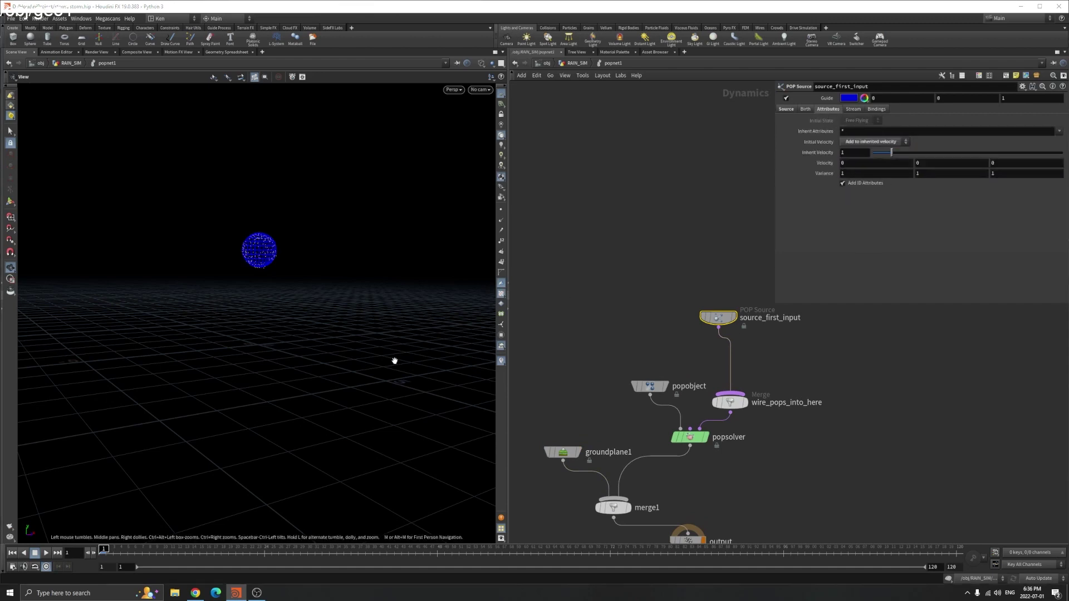
scroll(393, 353, "down", 1)
left_click_drag(897, 158, 921, 158)
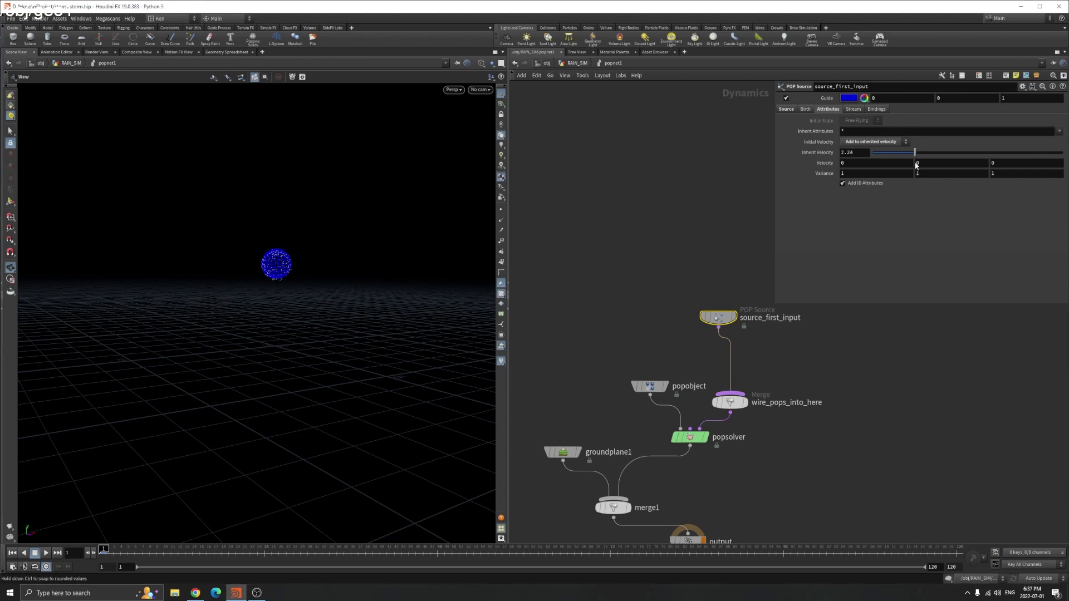
Step: Play the simulation to frame 104, orbit around the spray, then rewind to frame 1
left_click(45, 553)
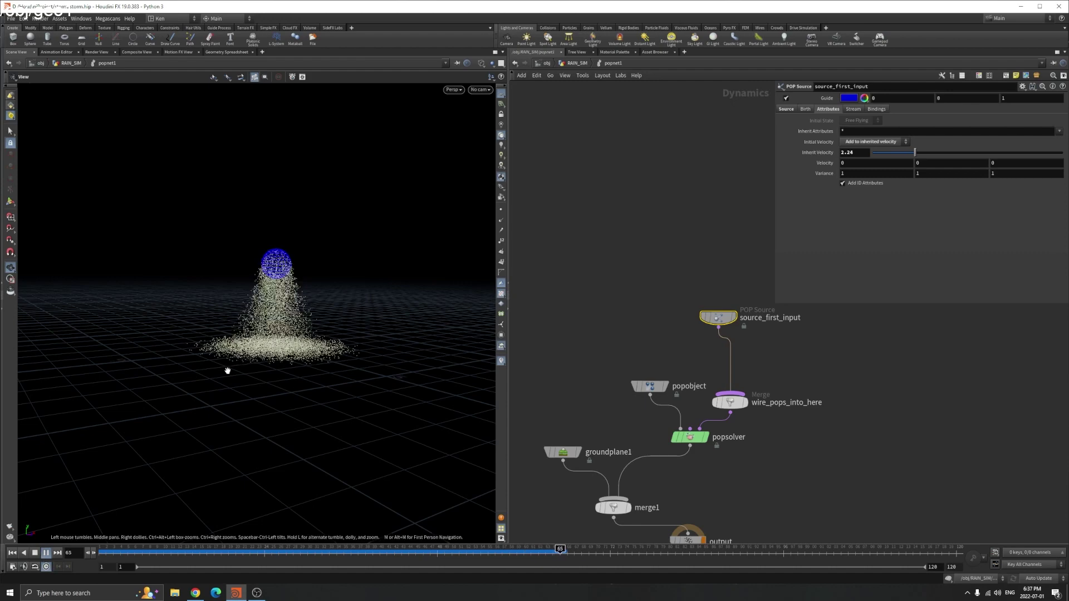
left_click(47, 553)
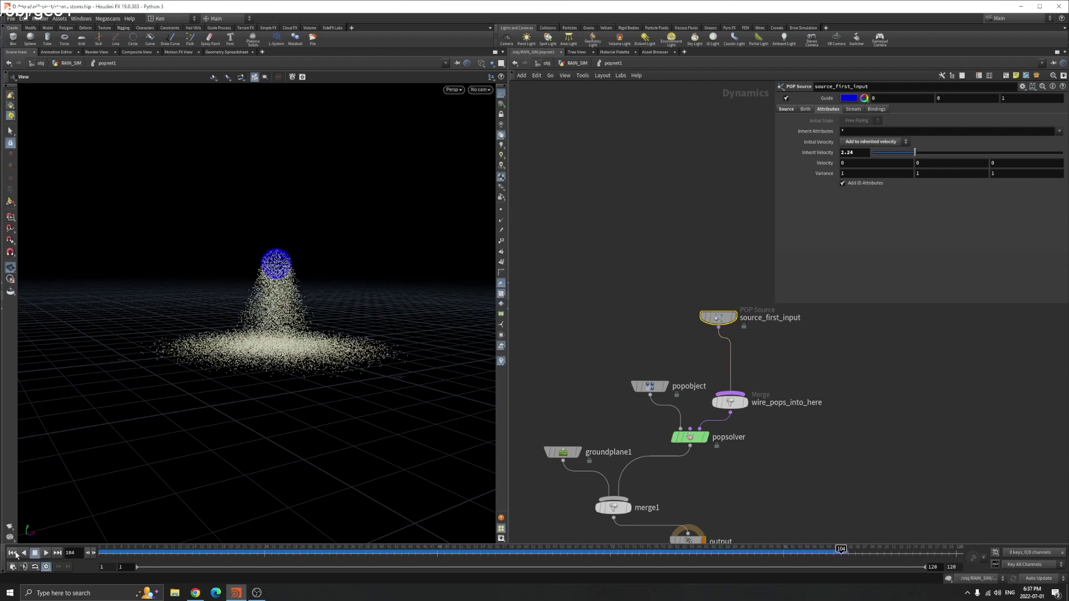
left_click_drag(84, 537, 288, 371)
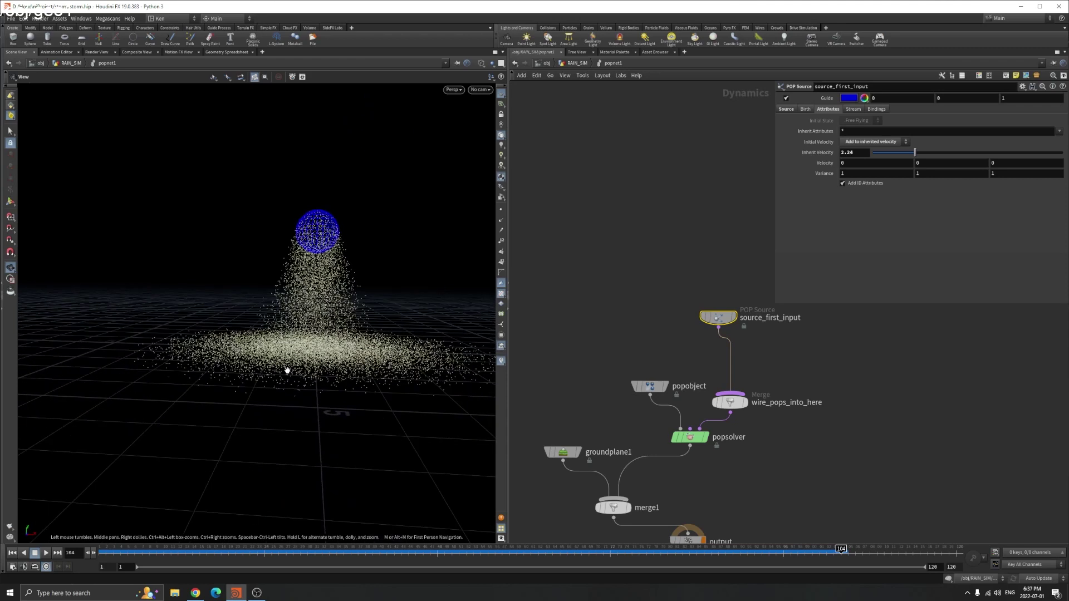
left_click(11, 554)
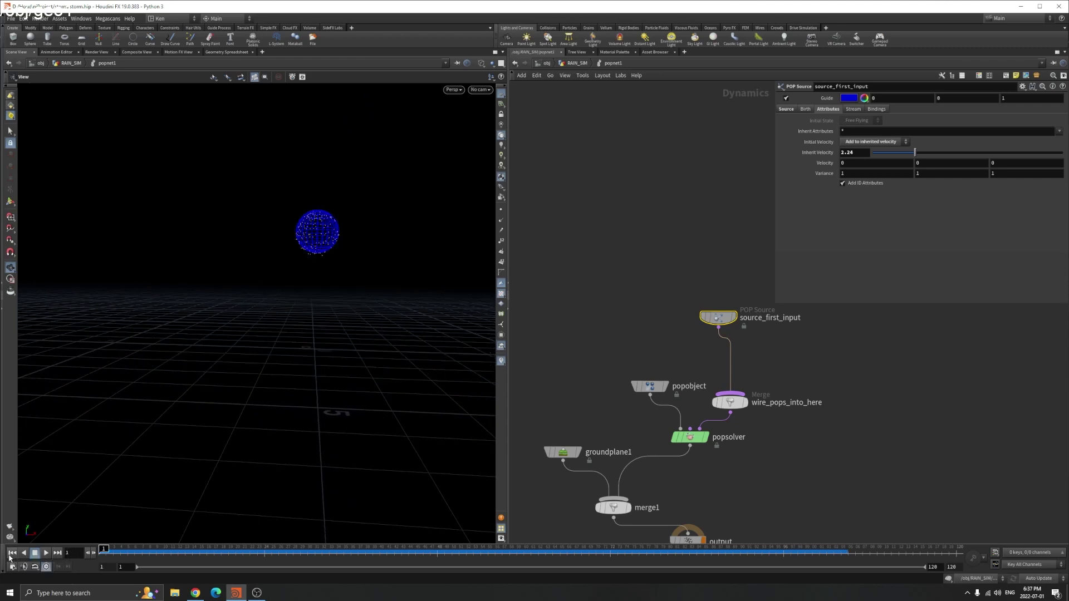
Step: Add a POP Collision Detect node and splice it between the source and merge1
middle_click_drag(808, 367, 788, 391)
key("Tab")
type("popcol")
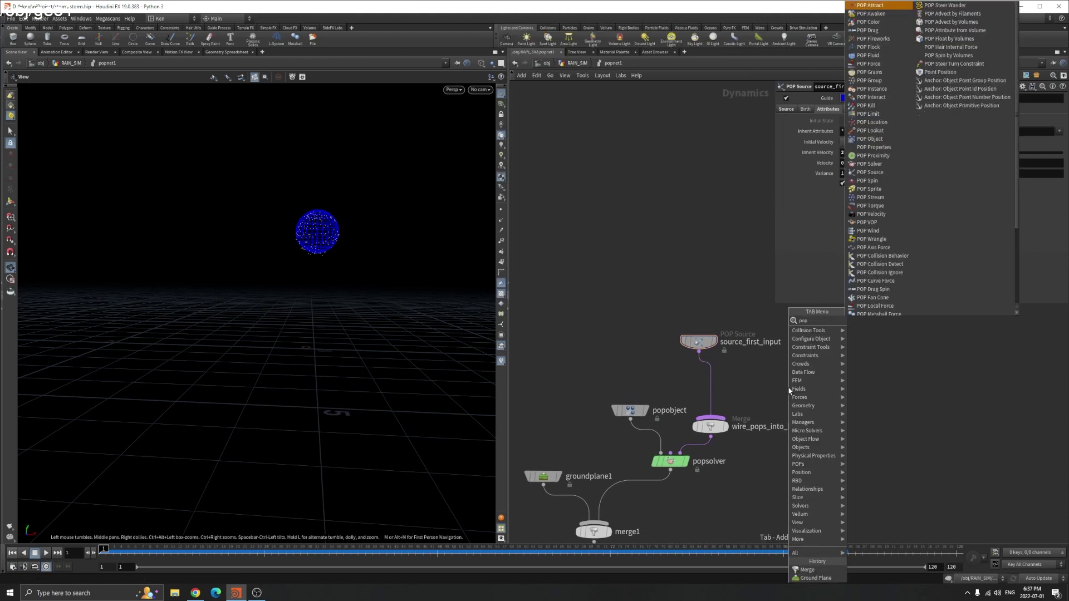
key("Down")
key("Down")
key("Return")
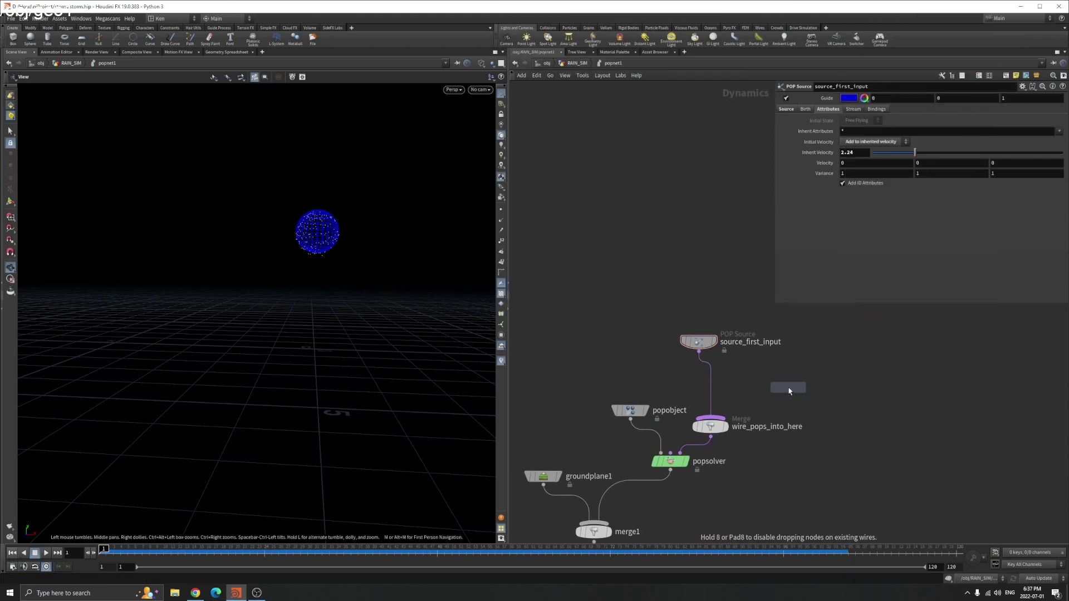
left_click(808, 389)
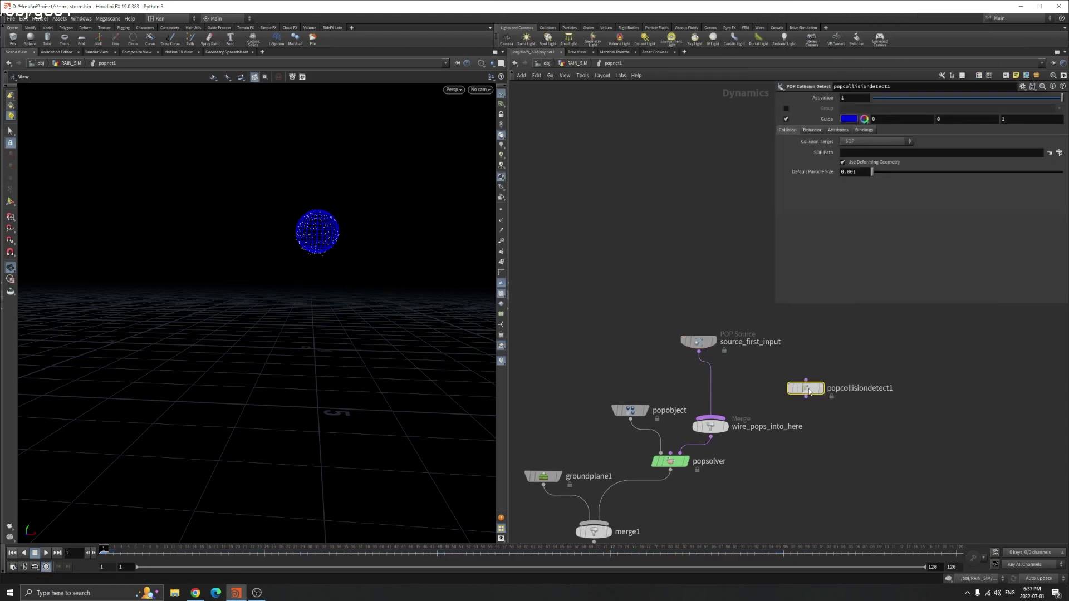
left_click(573, 63)
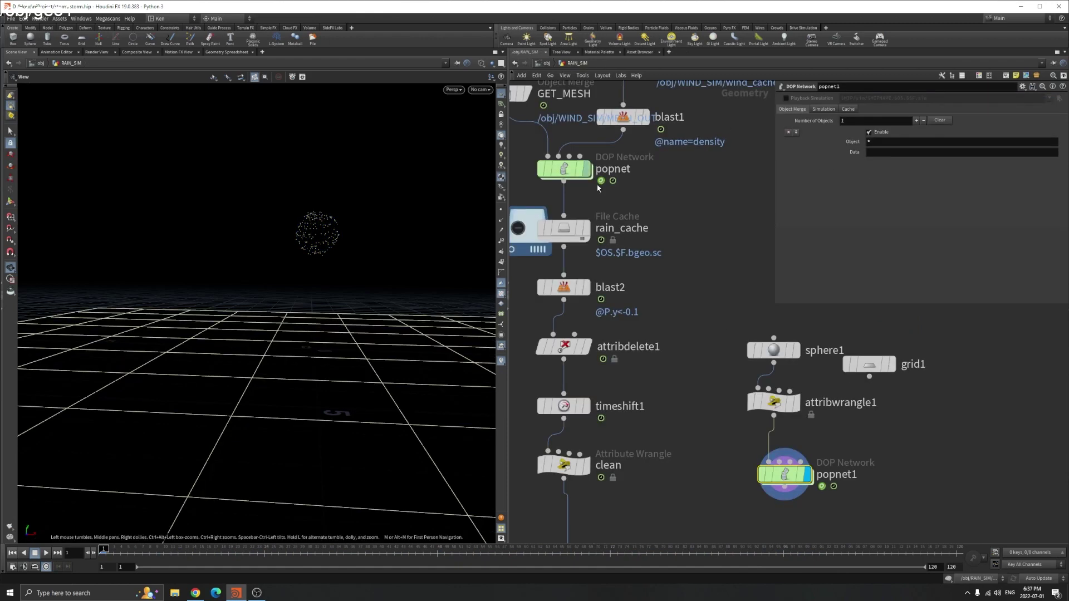
double_click(784, 474)
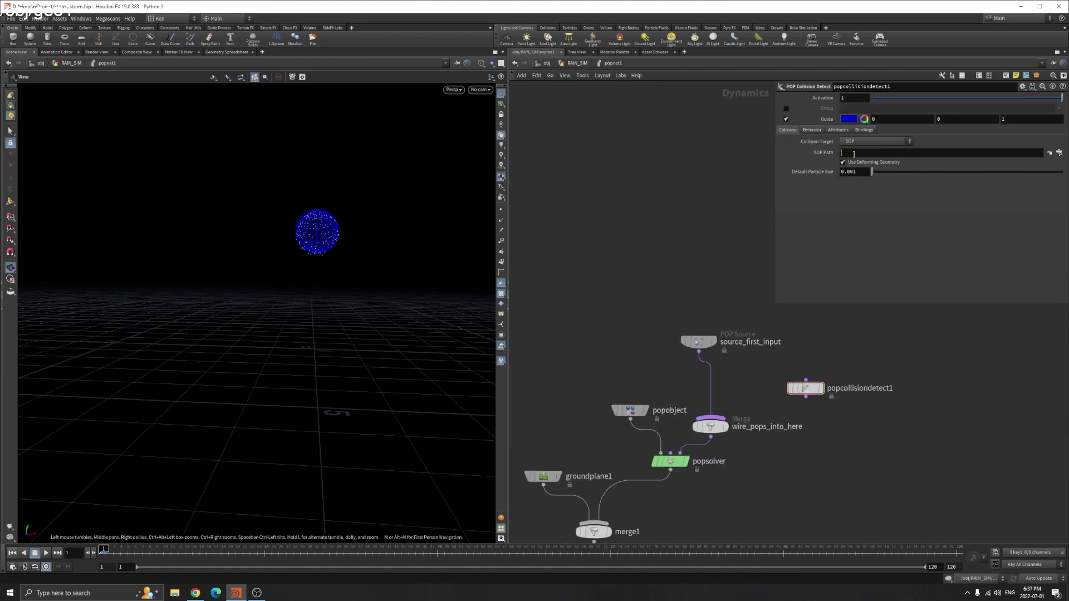
left_click_drag(806, 392, 752, 382)
Step: Enable a group name for hit particles and play the sim to check red ground hits
left_click(814, 130)
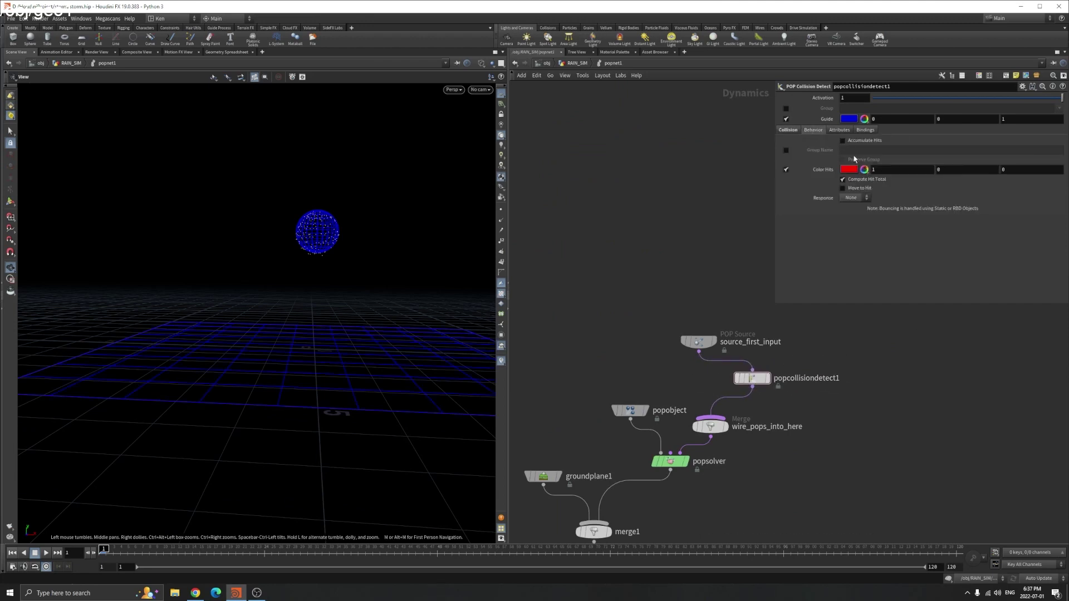
left_click(786, 150)
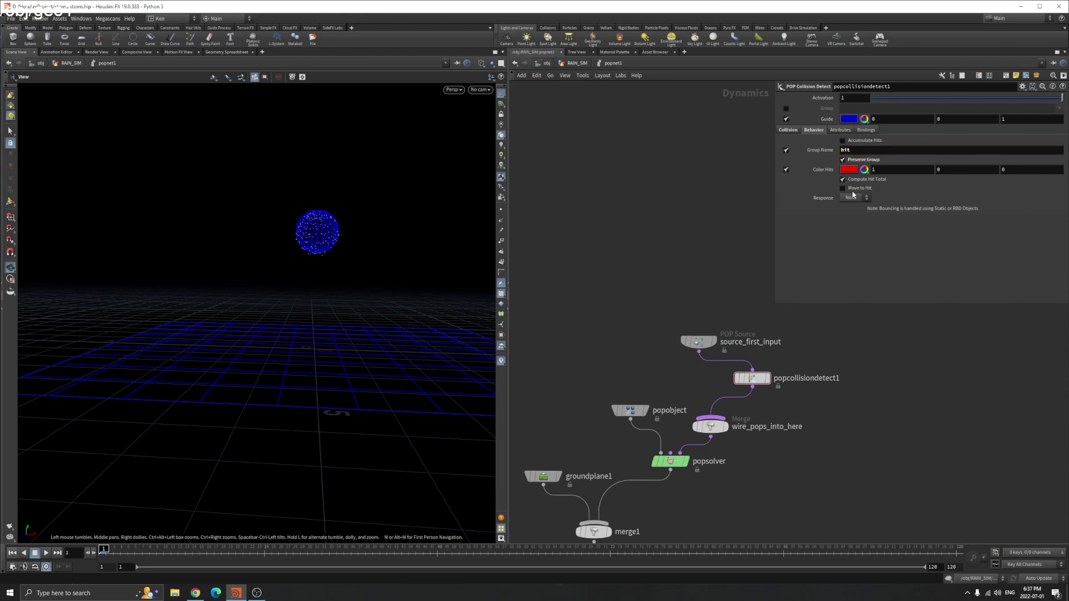
left_click(46, 554)
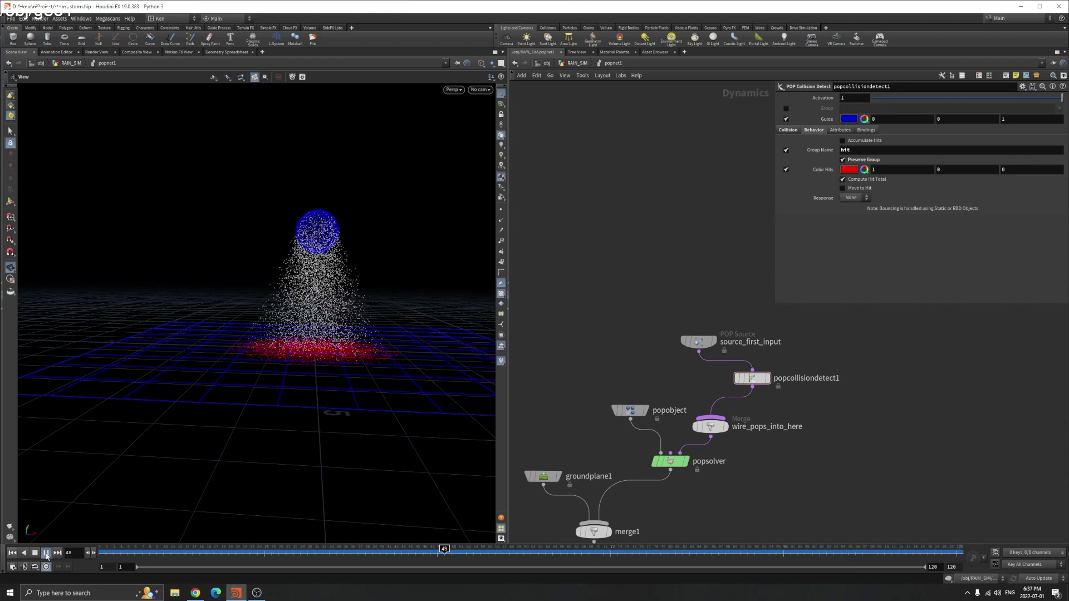
left_click(46, 554)
Step: Add an unconnected POP Replicate node and orbit the view around the falling particles
key("Tab")
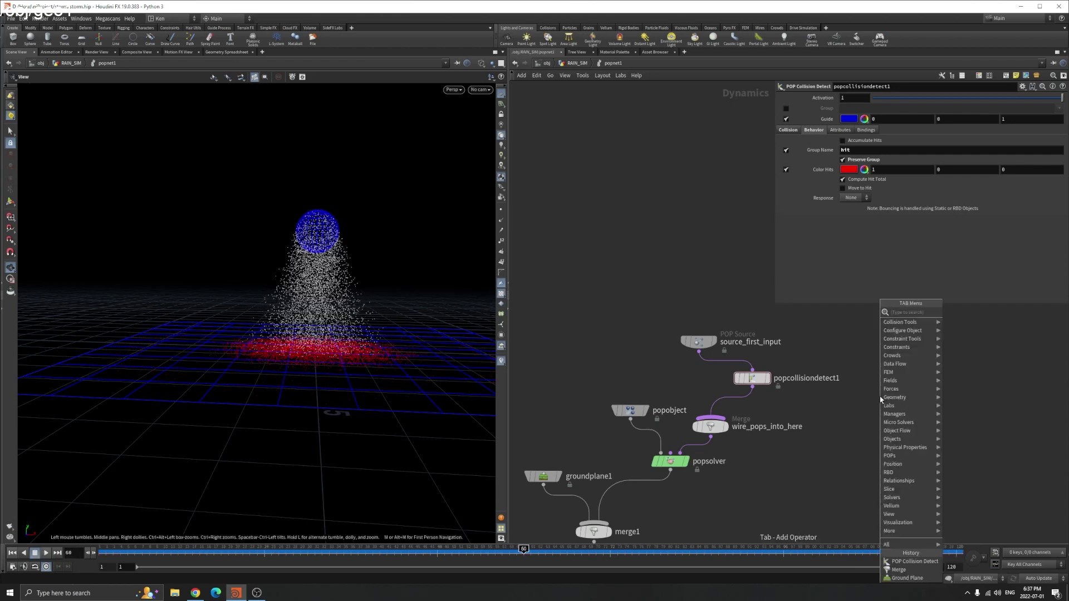
type("popkill")
key("Return")
left_click(880, 399)
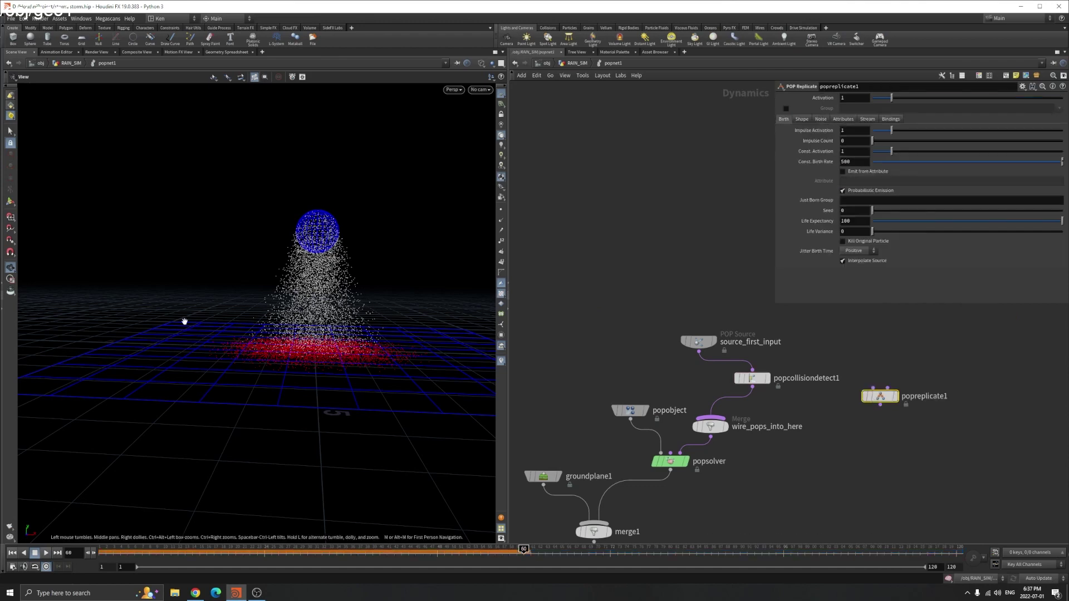
middle_click_drag(184, 320, 326, 439)
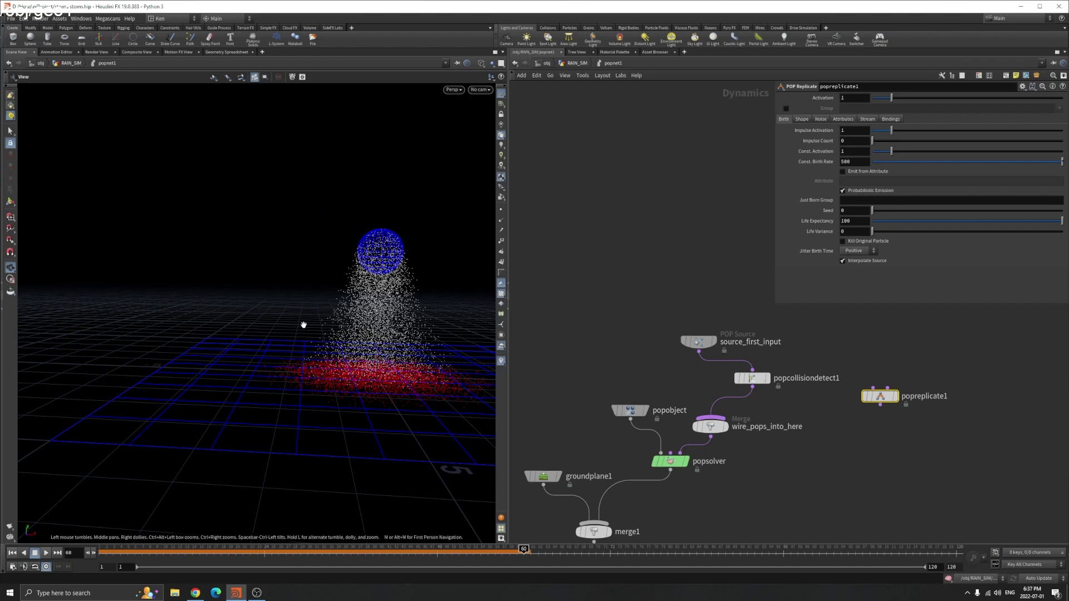
left_click_drag(167, 160, 290, 382)
Step: Delete sphere1, grid1, attribwrangle1 and popnet1 from RAIN_SIM, then go up to the obj level
left_click(582, 63)
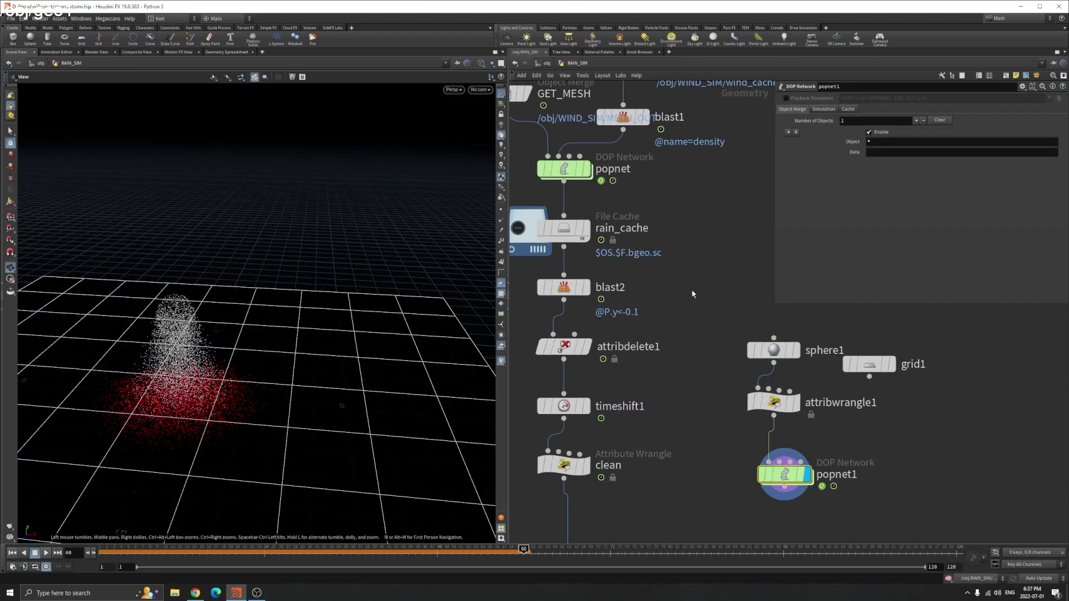
key("Delete")
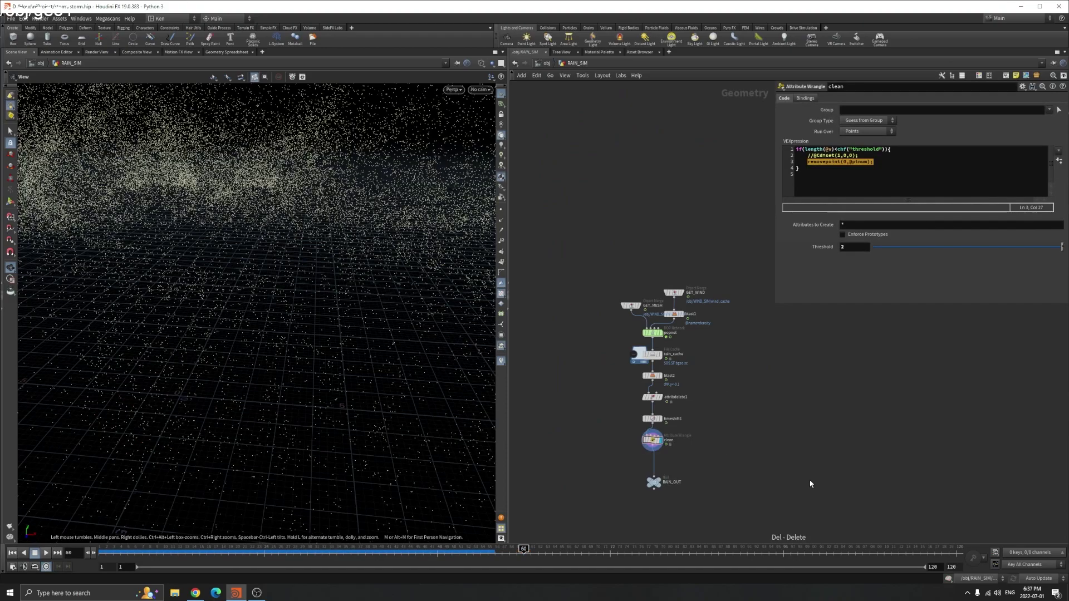
left_click_drag(109, 358, 303, 373)
scroll(303, 373, "down", 3)
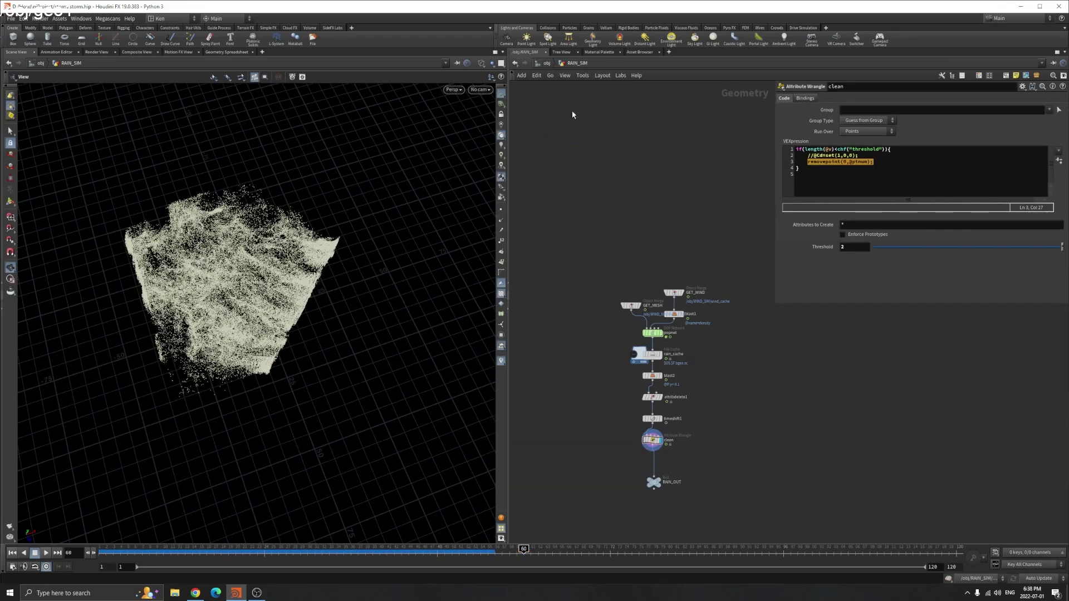
scroll(671, 301, "up", 5)
scroll(743, 344, "down", 3)
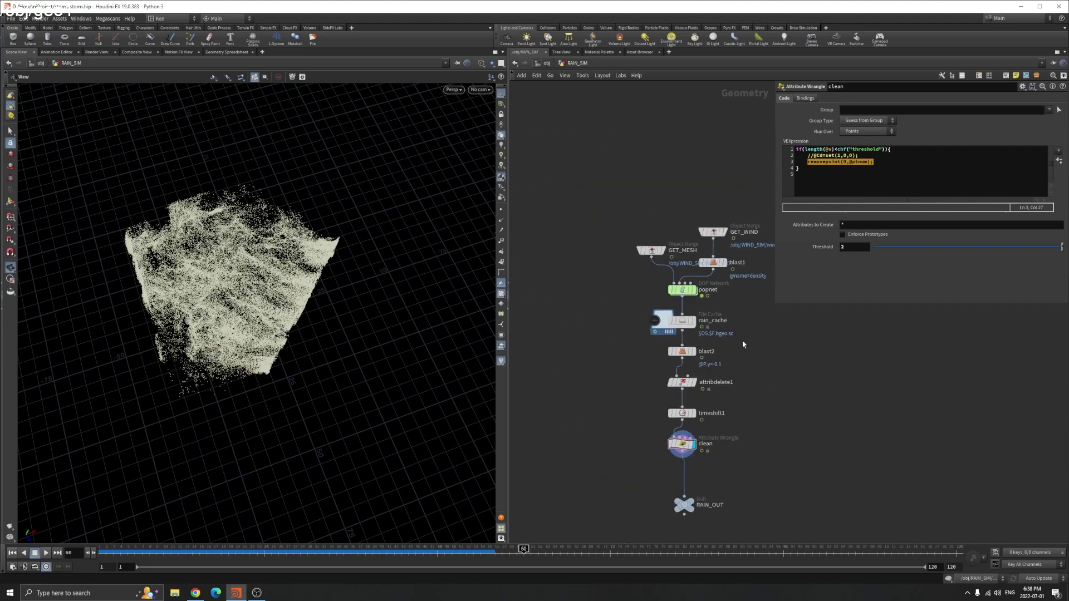
left_click(548, 63)
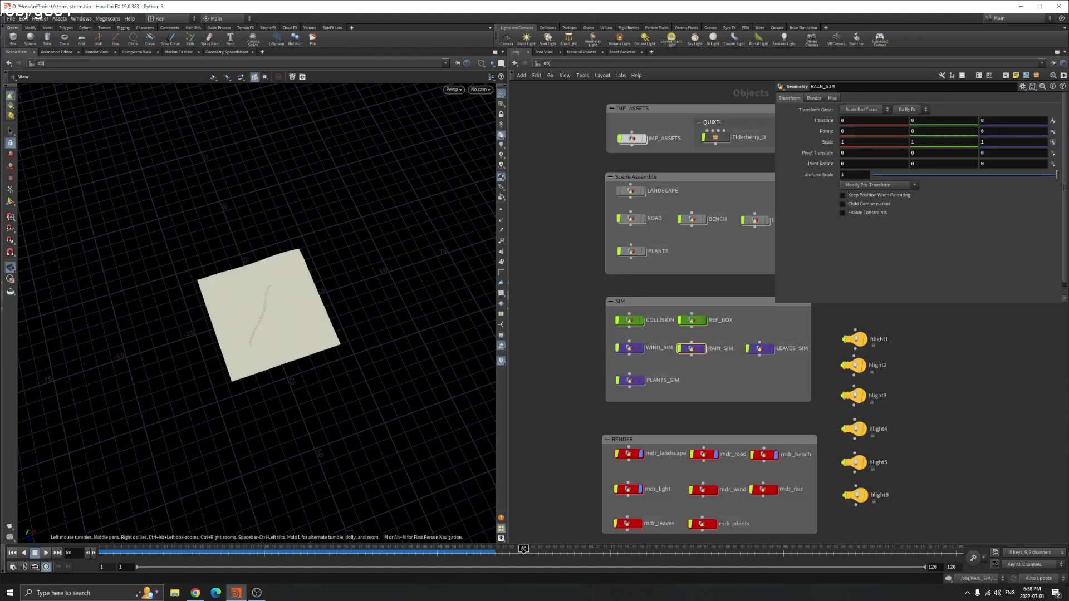